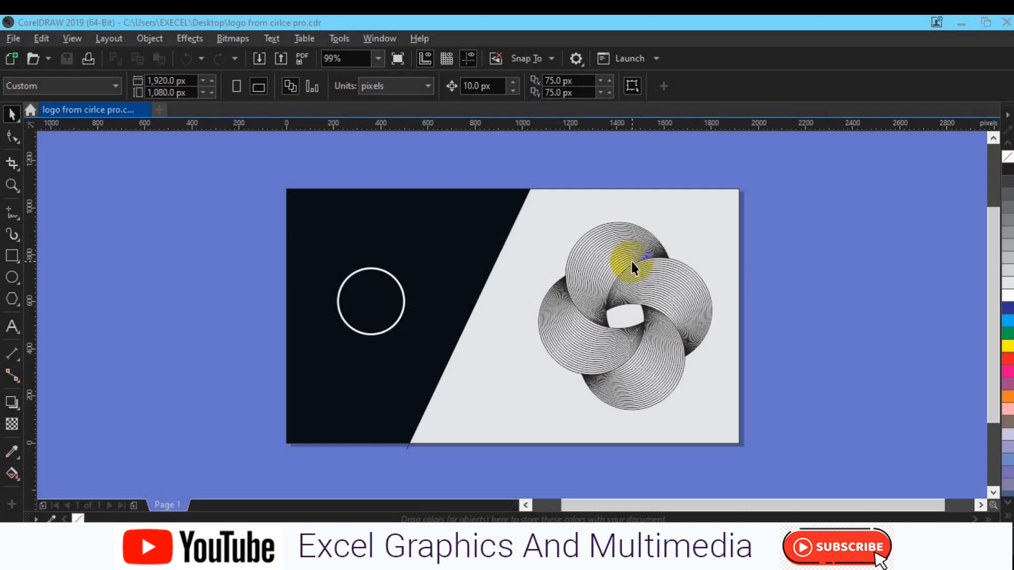
Delete all existing artwork from the page
click(435, 270)
drag(436, 266, 794, 460)
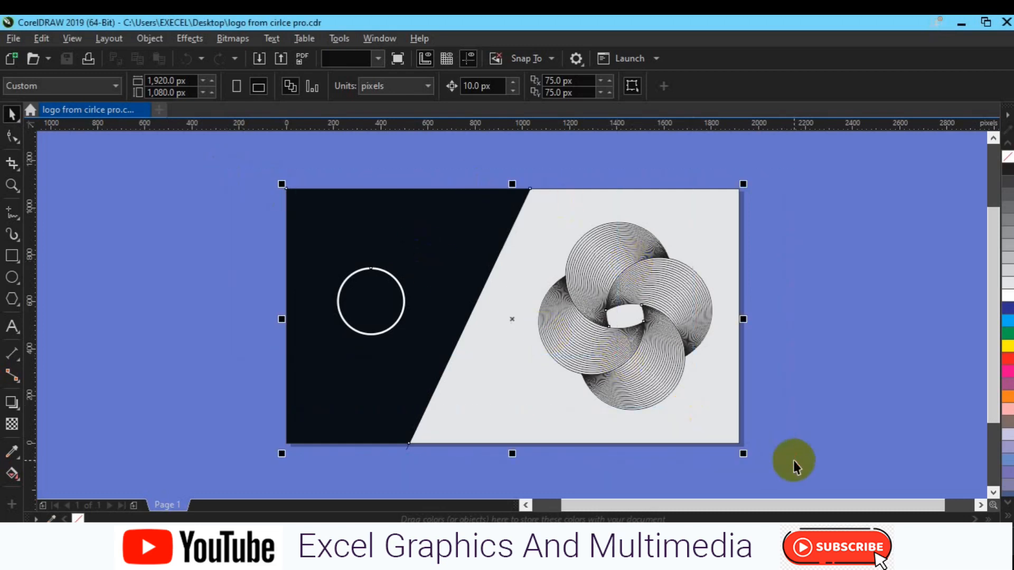
key(Delete)
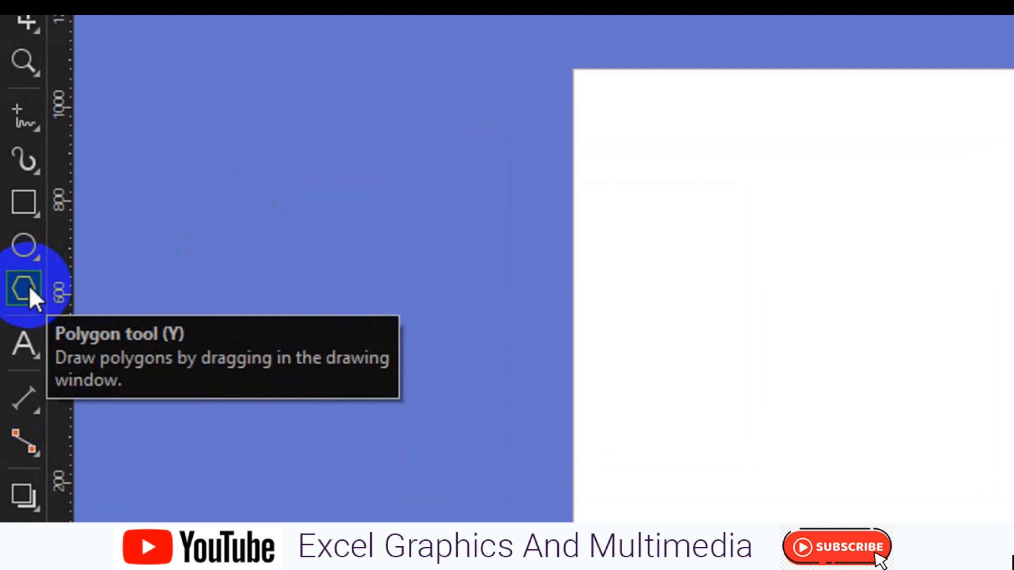
Draw a six-sided polygon about 546 px wide and 630 px high and centre it on the page
click(15, 298)
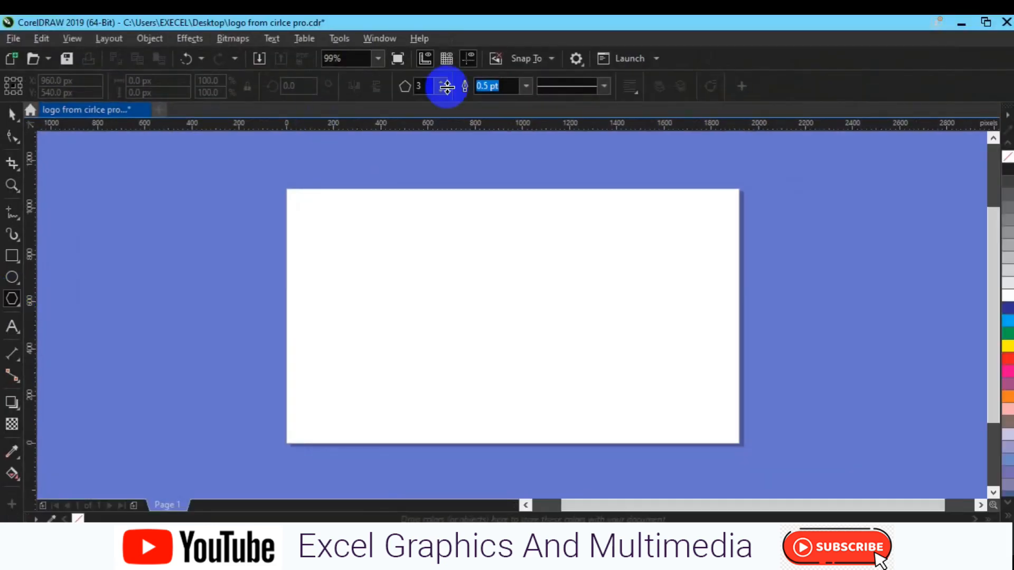
double_click(417, 86)
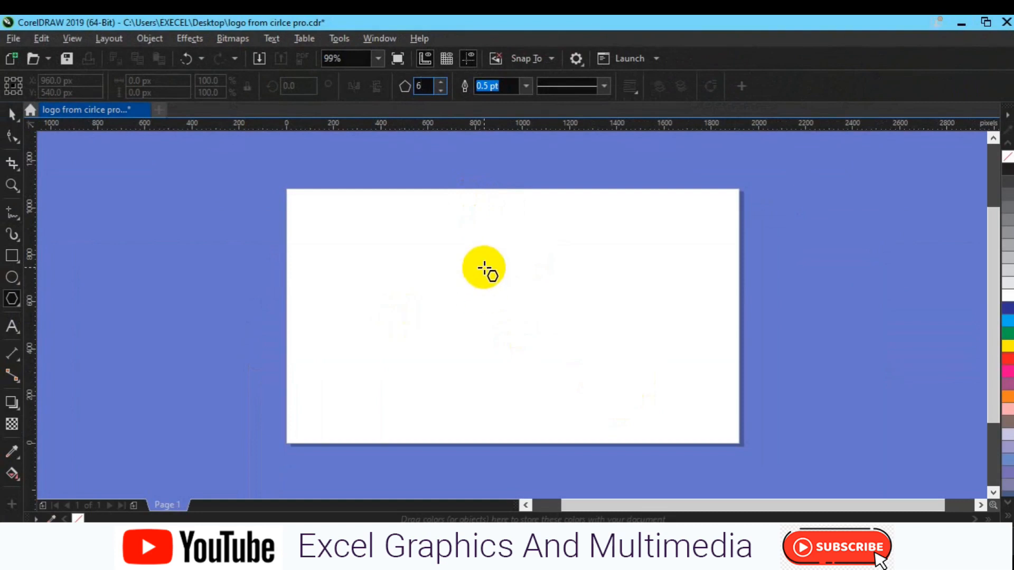
drag(484, 268, 621, 417)
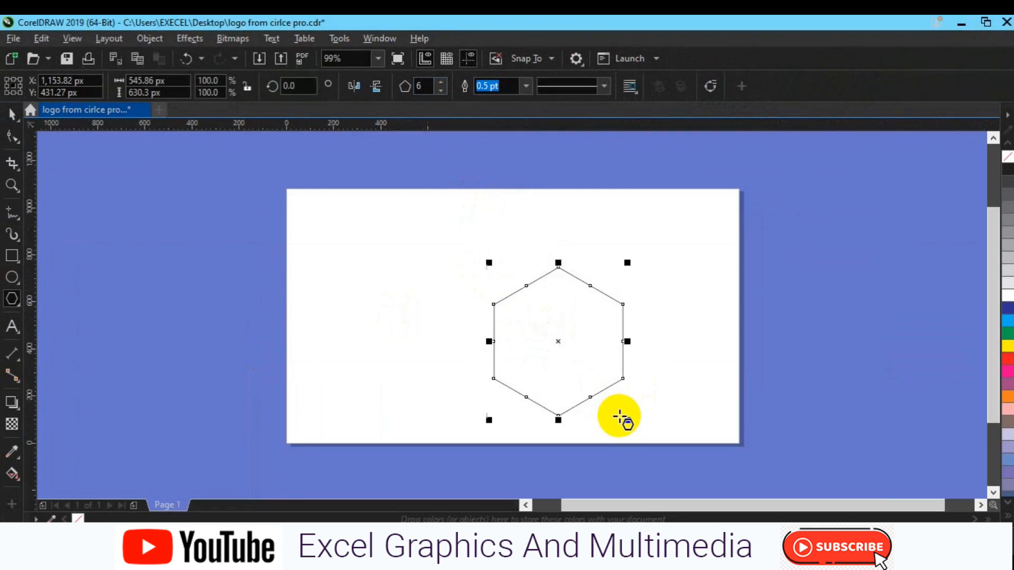
key(p)
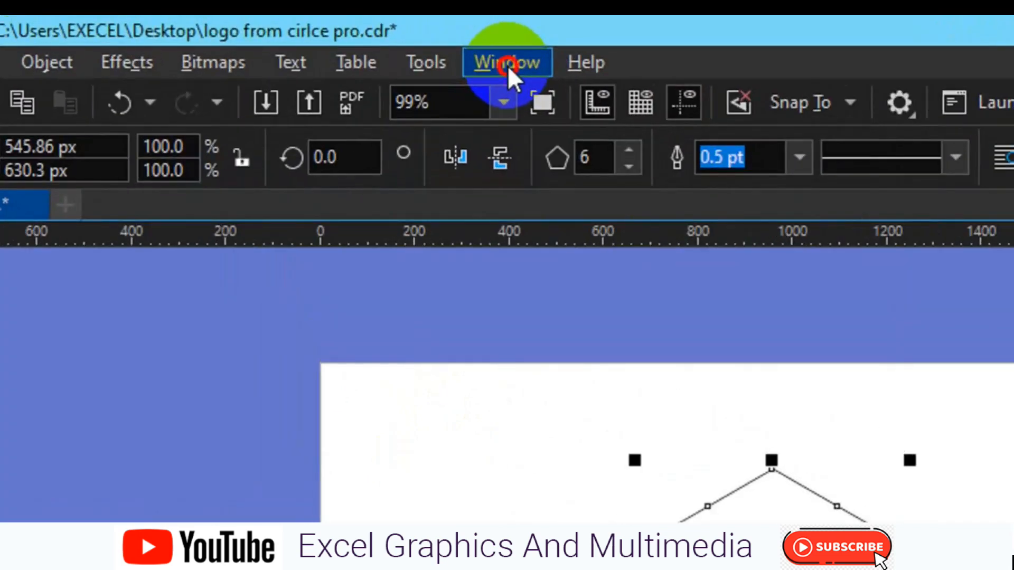
Open the Corners docker, preview Scallop and Chamfer on the hexagon, and choose Fillet
click(508, 65)
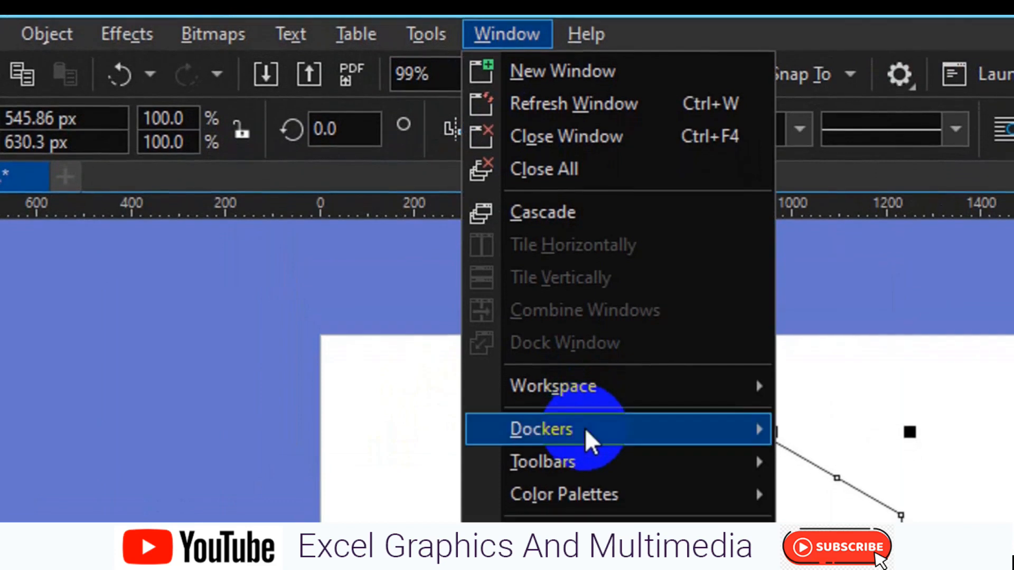
mouse_move(591, 440)
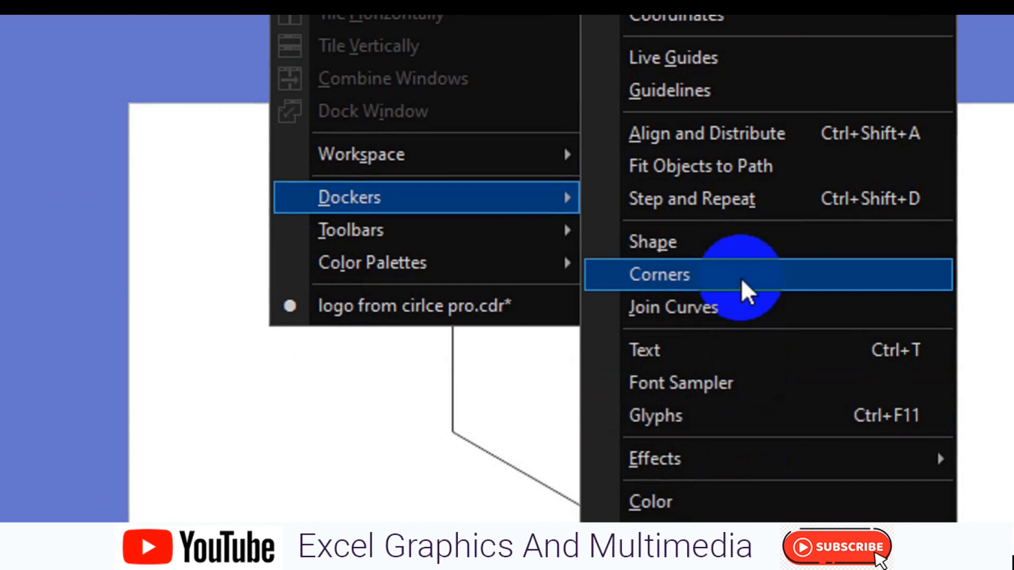
click(747, 291)
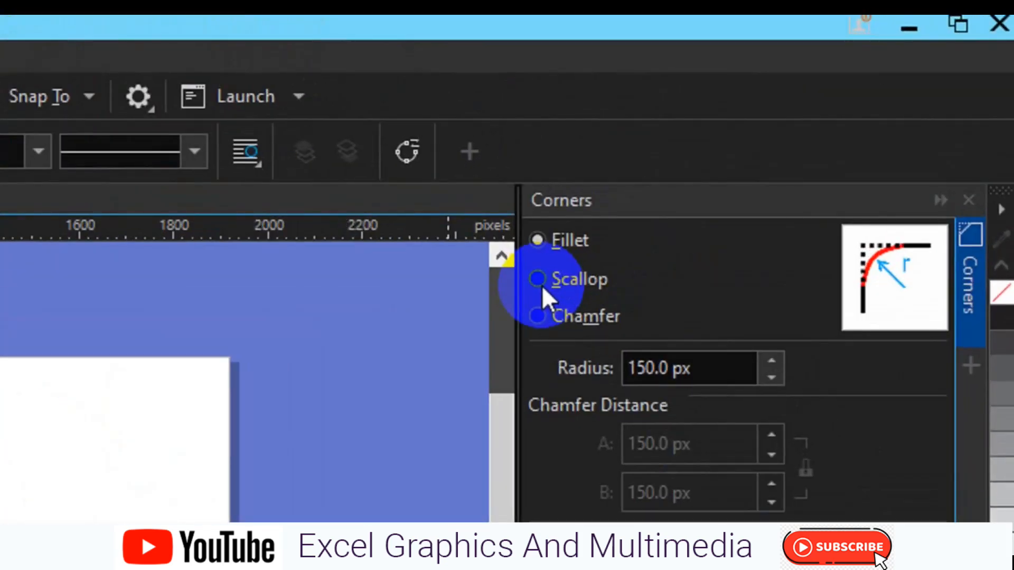
click(778, 153)
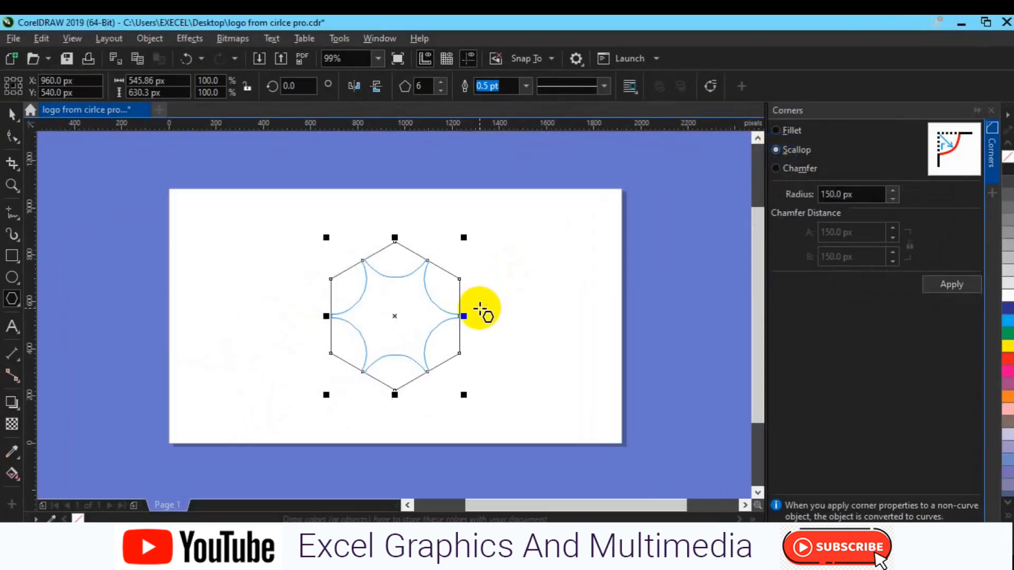
click(775, 169)
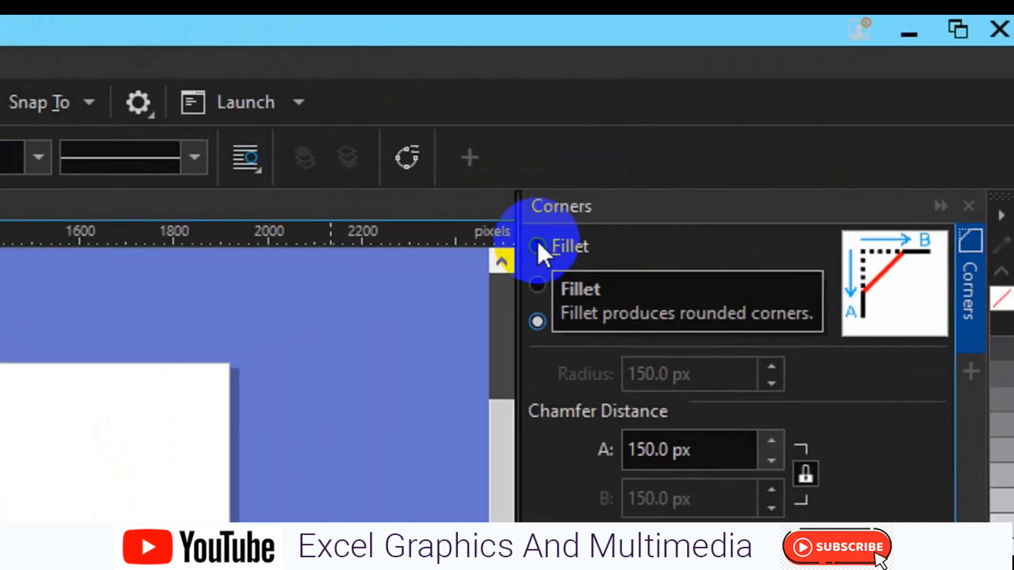
click(538, 245)
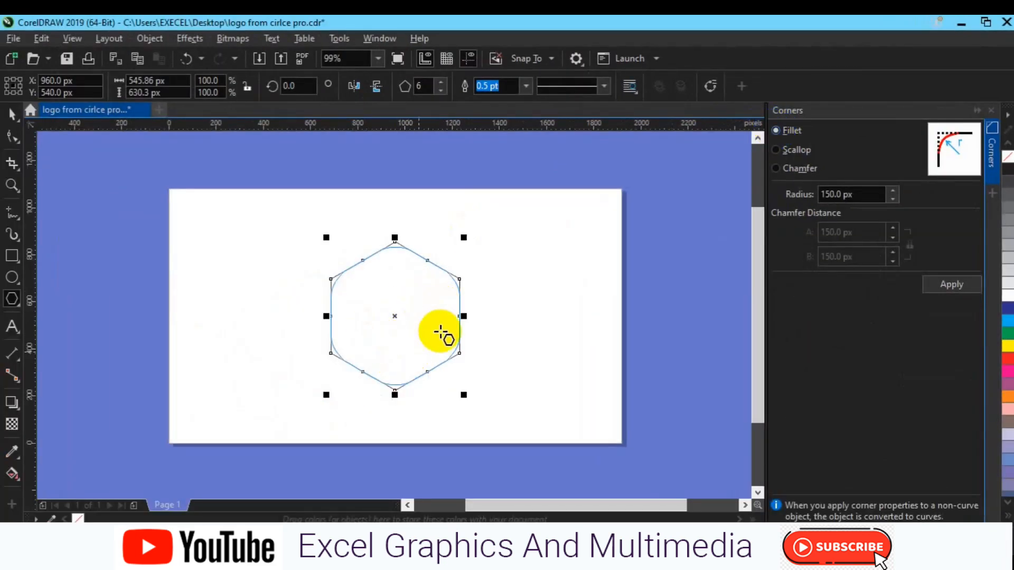
Round the hexagon's corners with a fillet radius of 100 px and deselect it
click(829, 199)
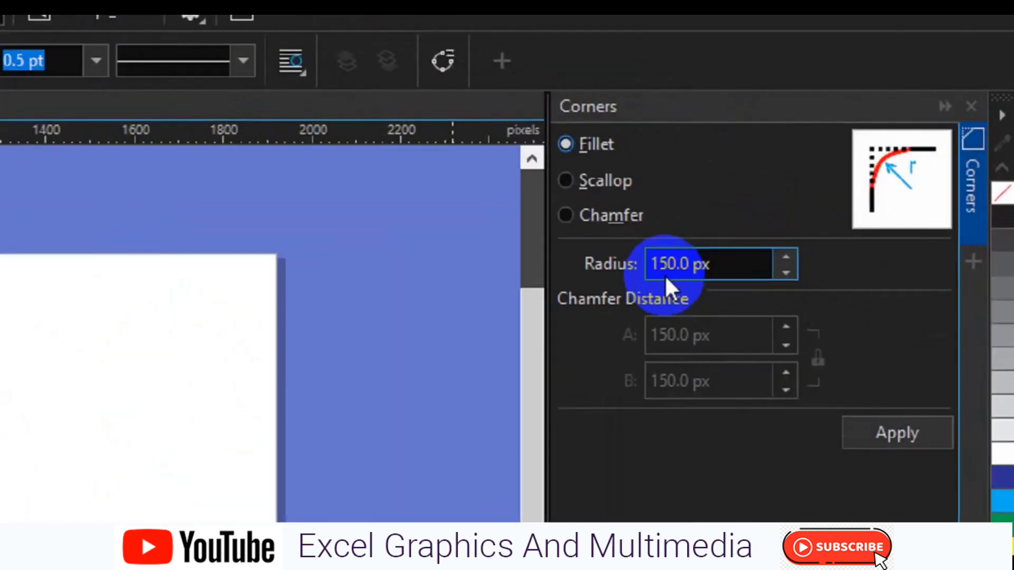
click(667, 267)
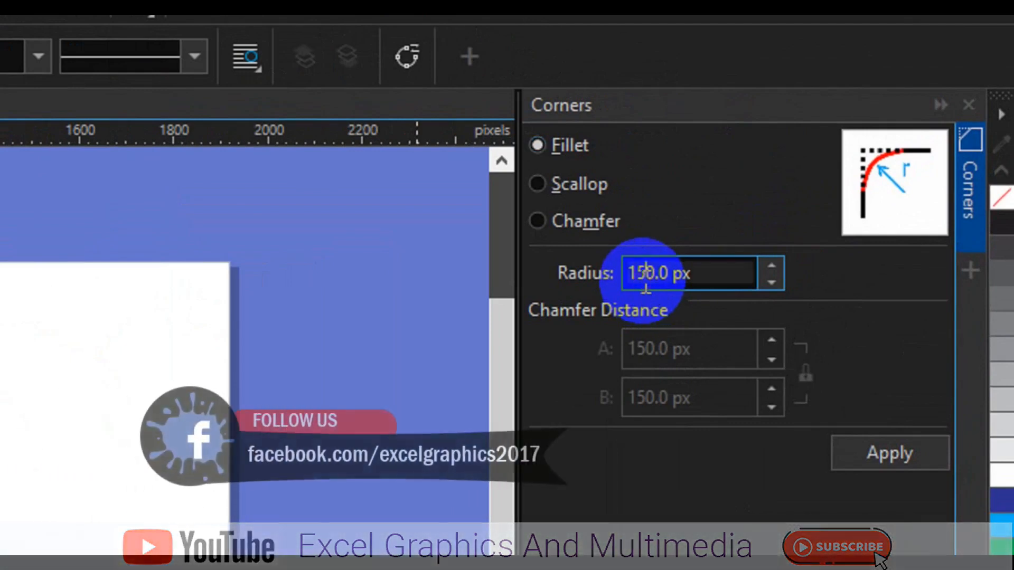
key(BackSpace)
text(0)
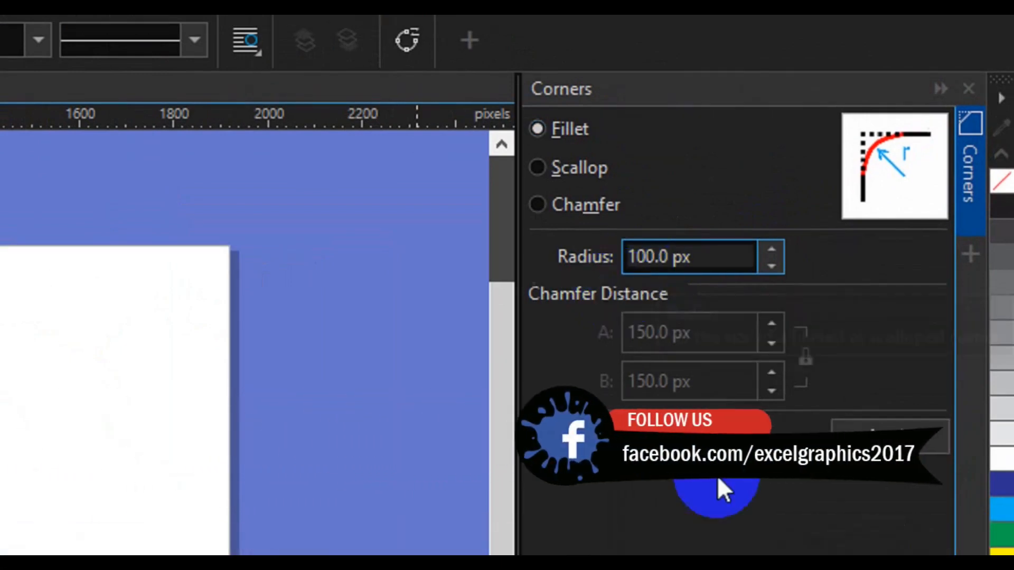
click(869, 436)
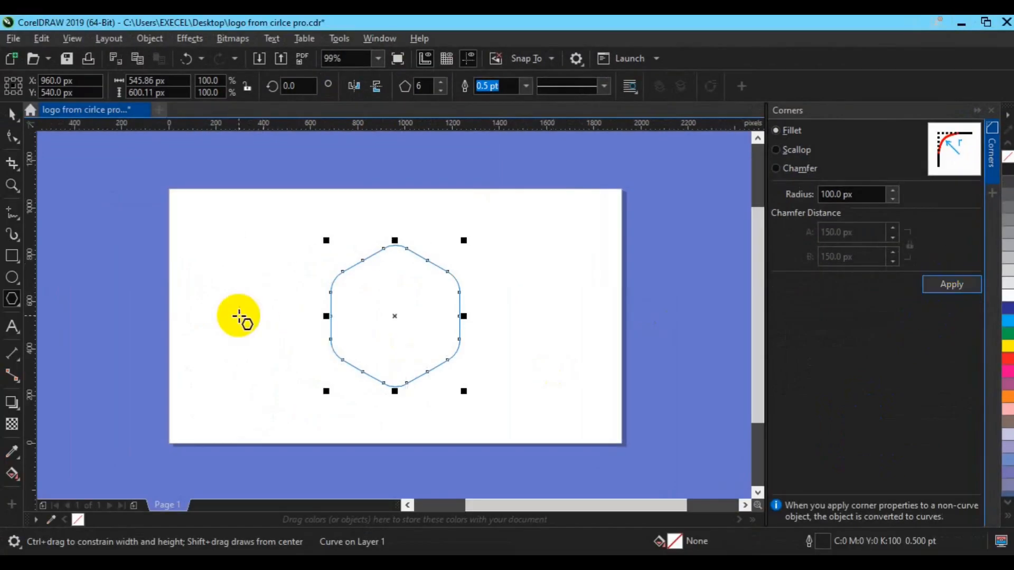
click(8, 137)
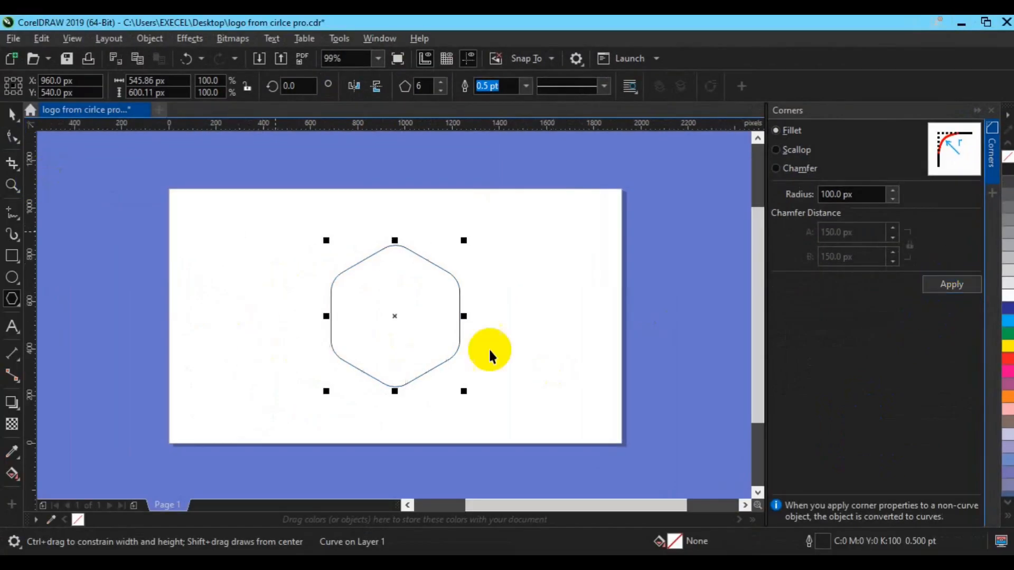
key(space)
click(148, 272)
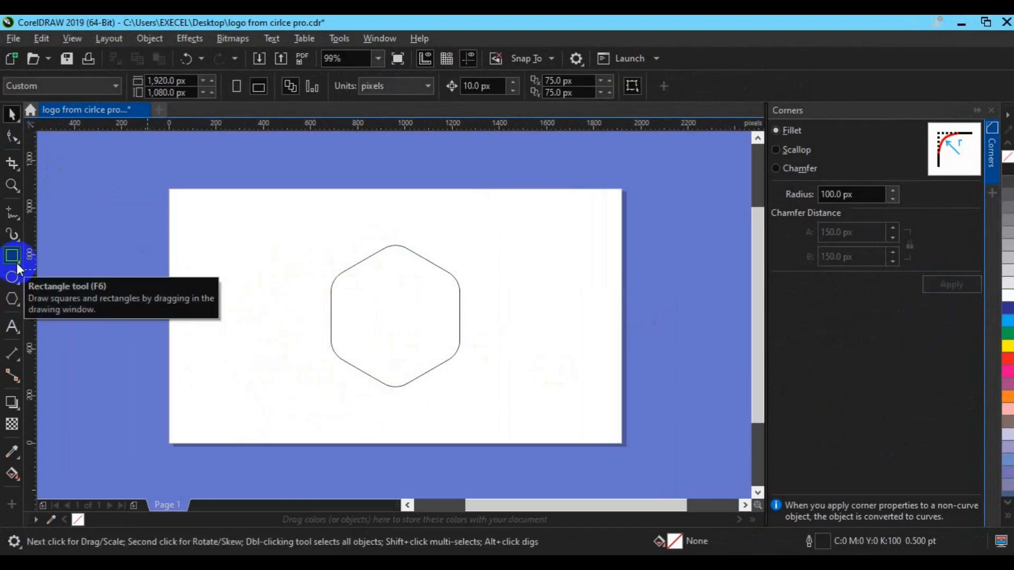
Draw an eight-pointed star about 823 px wide, overlapping the lower-left part of the hexagon
click(12, 302)
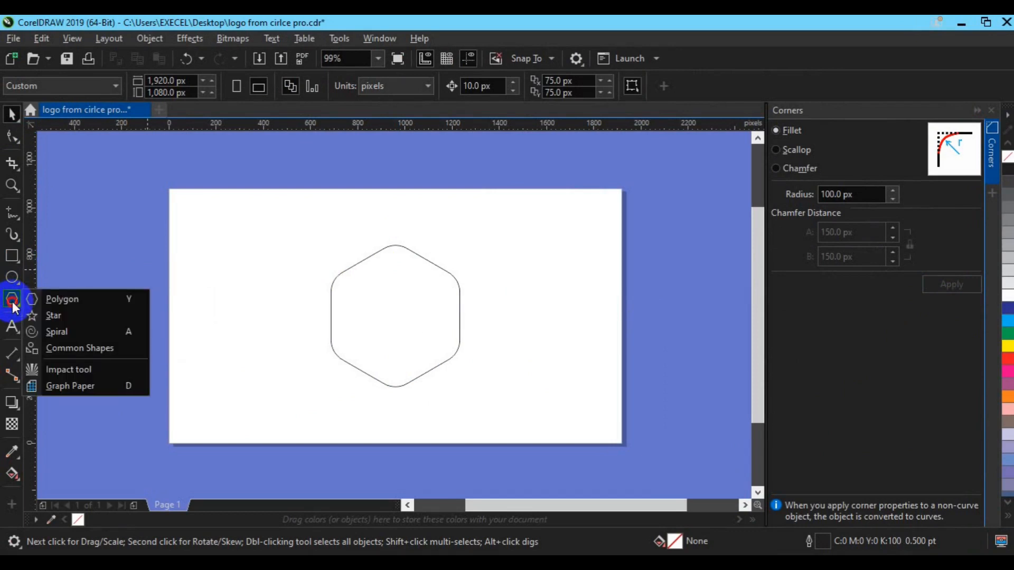
click(52, 315)
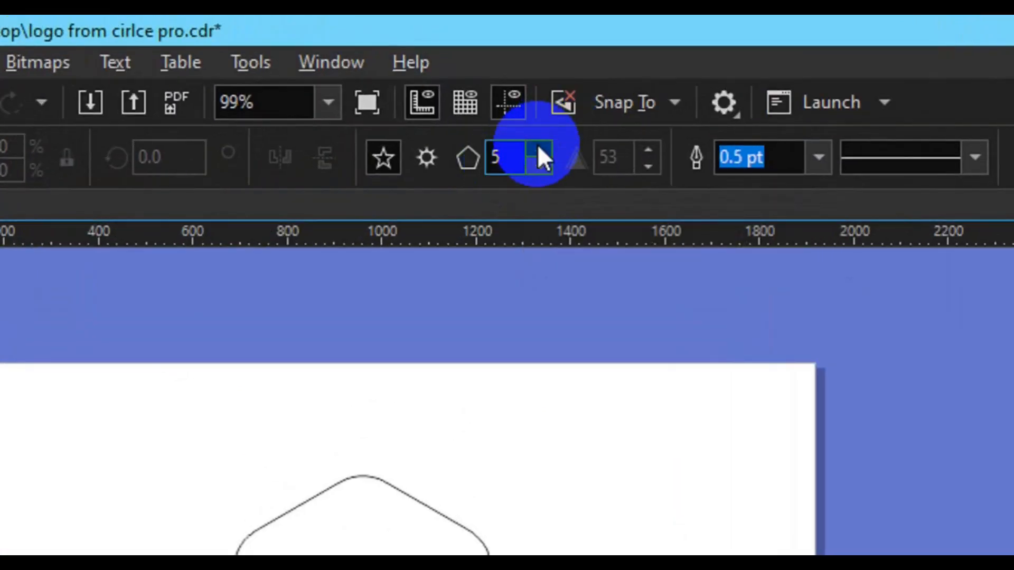
click(502, 104)
click(502, 105)
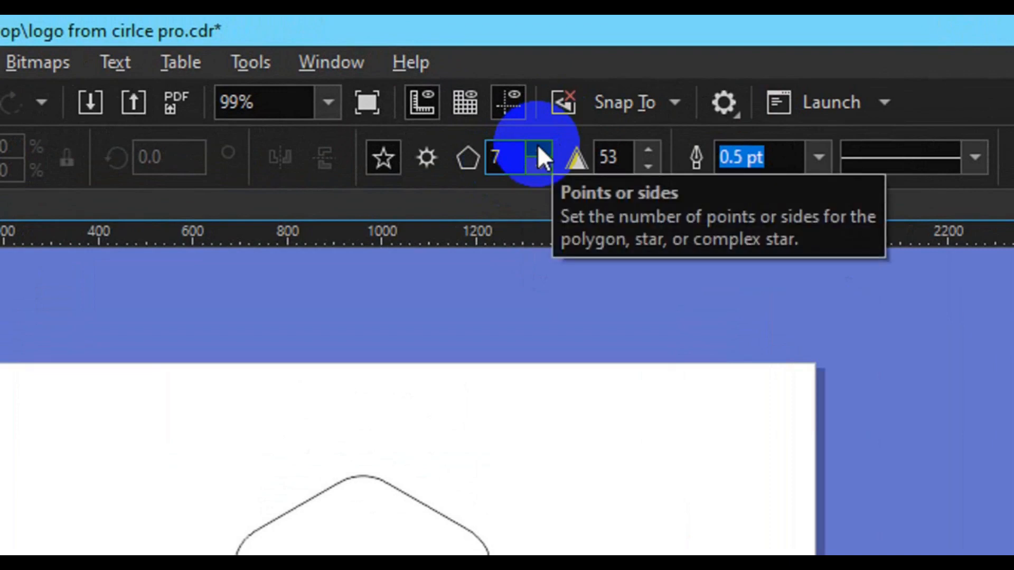
click(538, 147)
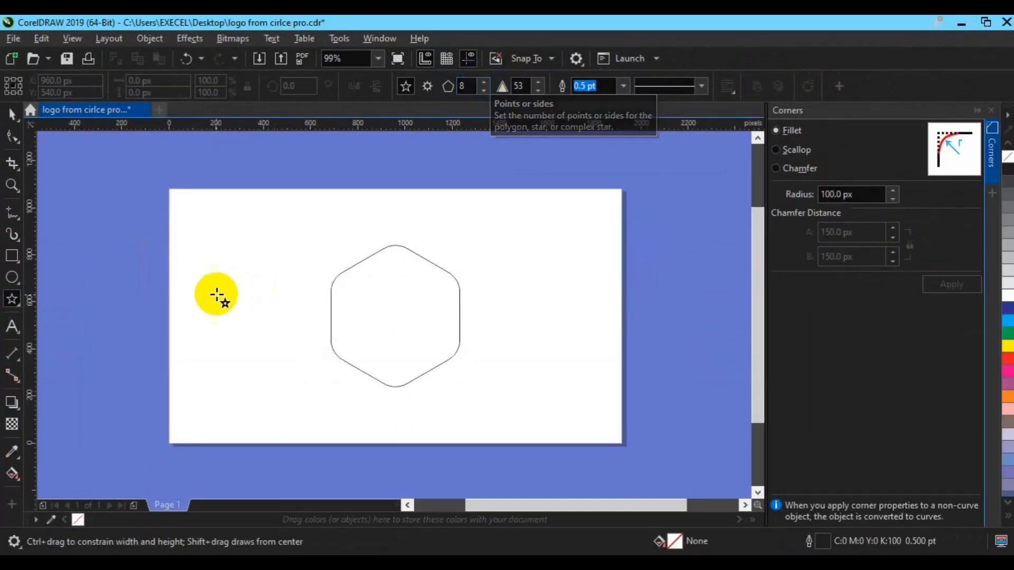
mouse_move(216, 276)
mouse_down()
mouse_move(285, 353)
mouse_move(410, 410)
mouse_up()
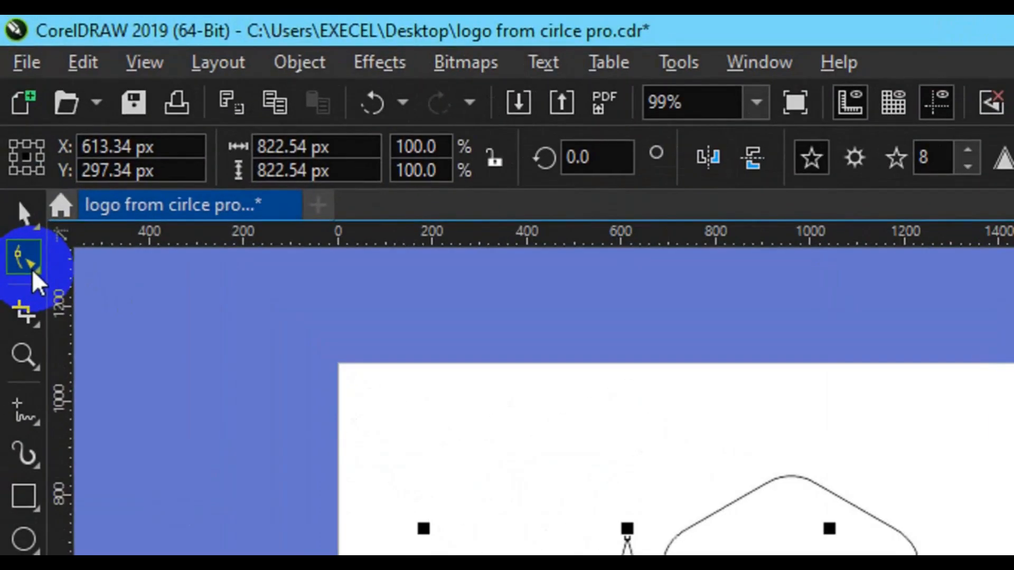
Pull the star's inner nodes outward to a sharpness of 19 and move the star up and left of the hexagon
click(25, 273)
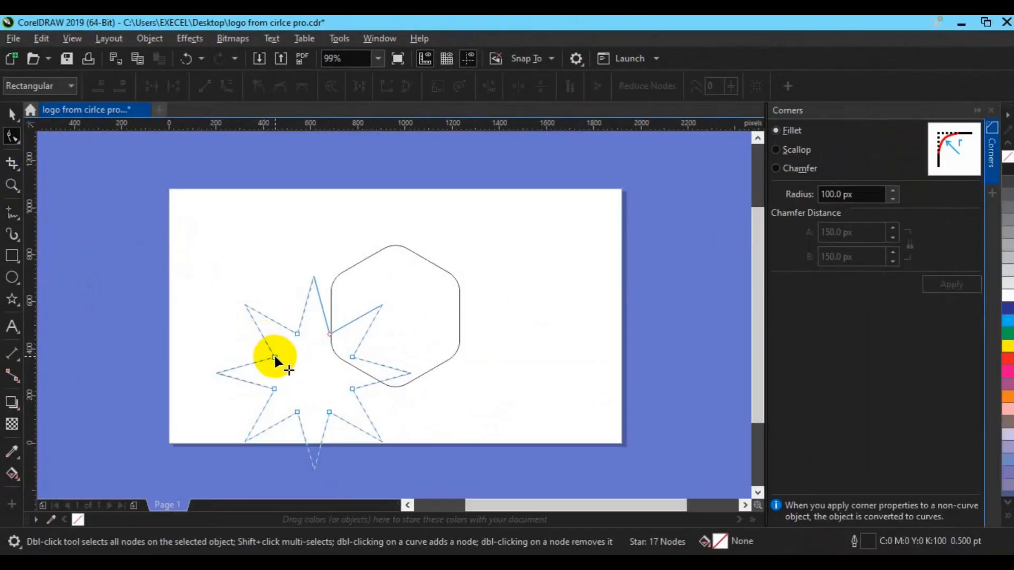
drag(274, 355, 249, 337)
key(space)
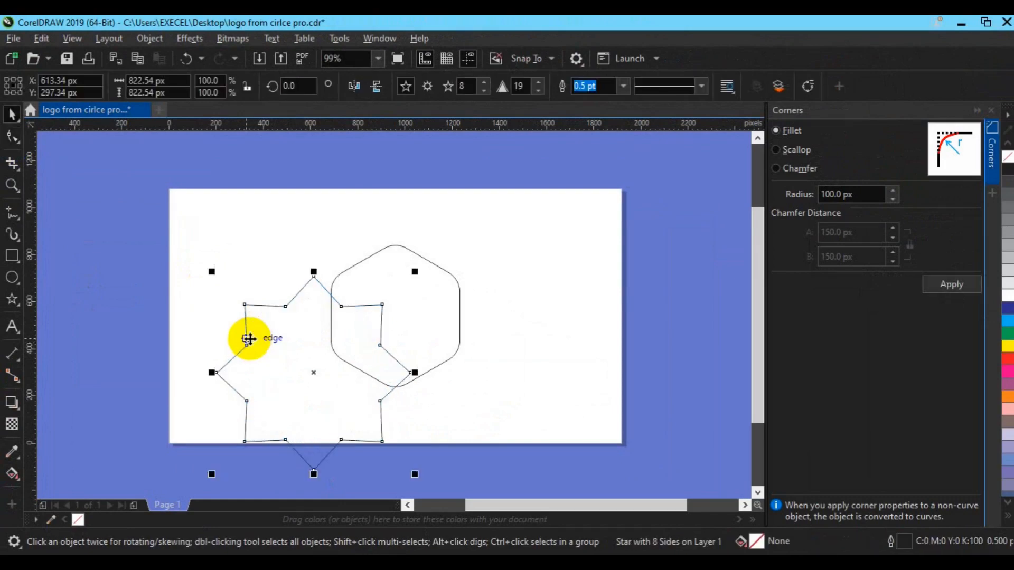
mouse_move(316, 373)
mouse_down()
mouse_move(272, 346)
mouse_move(219, 279)
mouse_up()
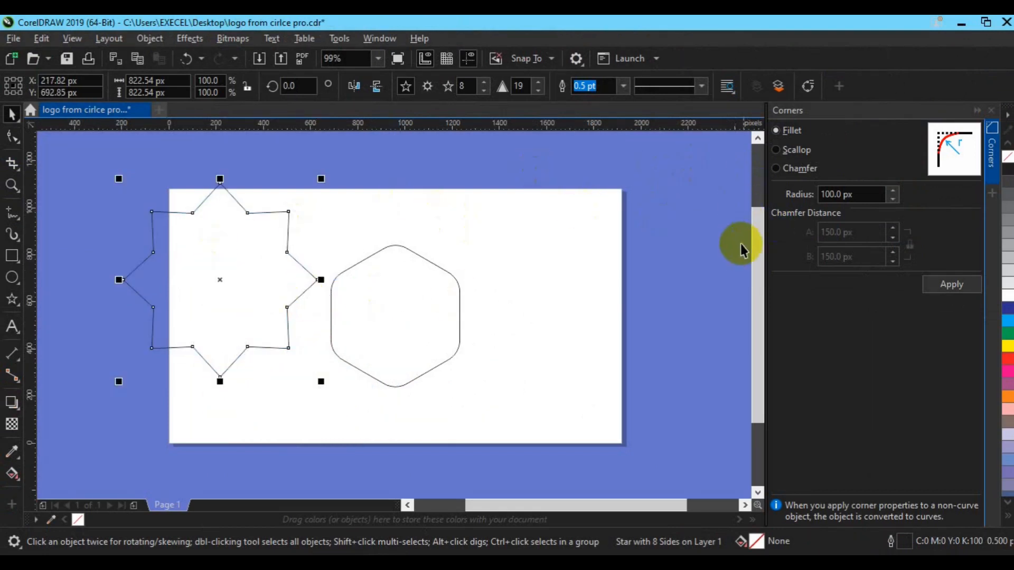
click(588, 271)
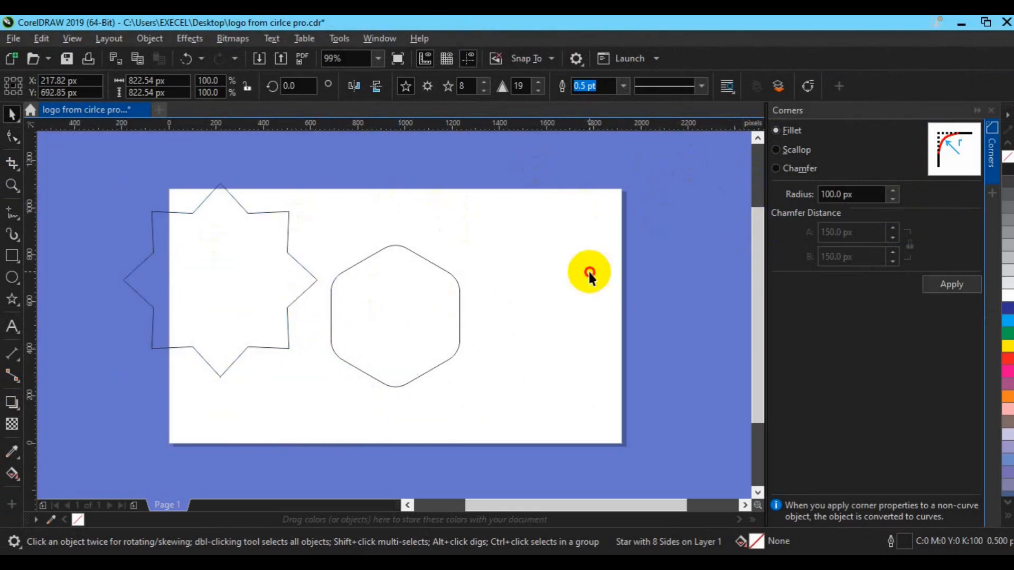
Preview Scallop and Chamfer corners on the star and switch the corner style back to Fillet
click(295, 263)
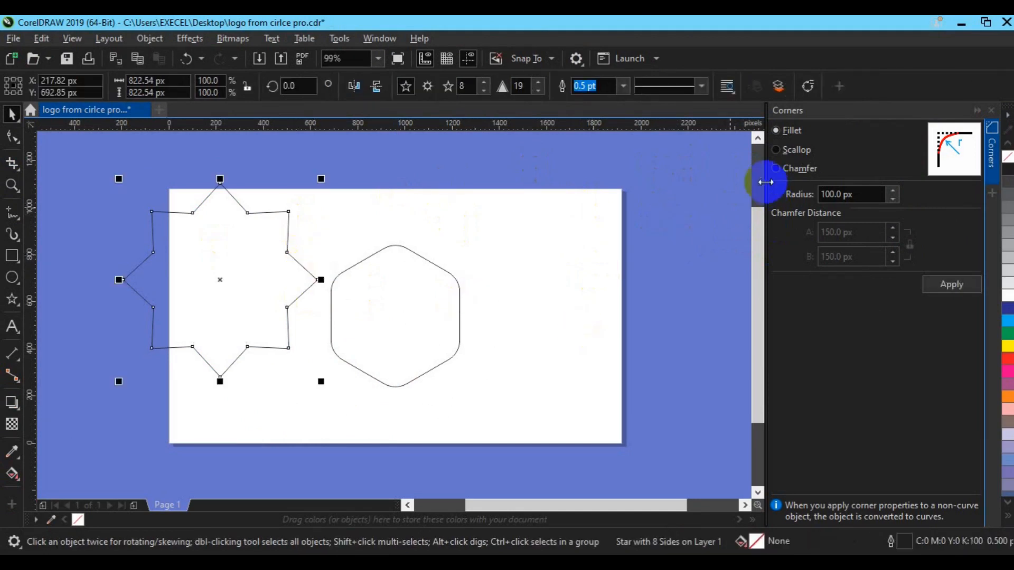
click(776, 150)
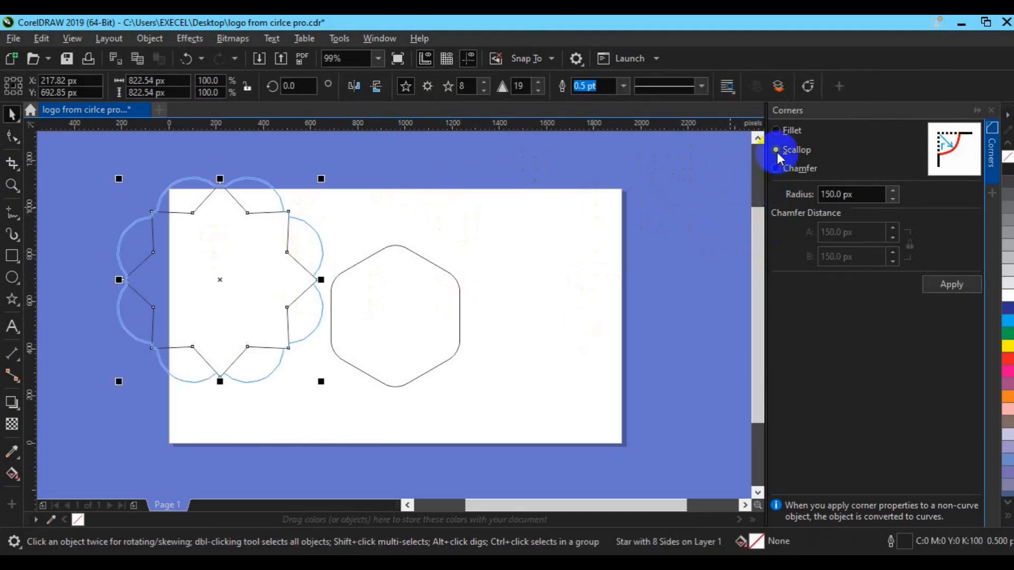
click(776, 168)
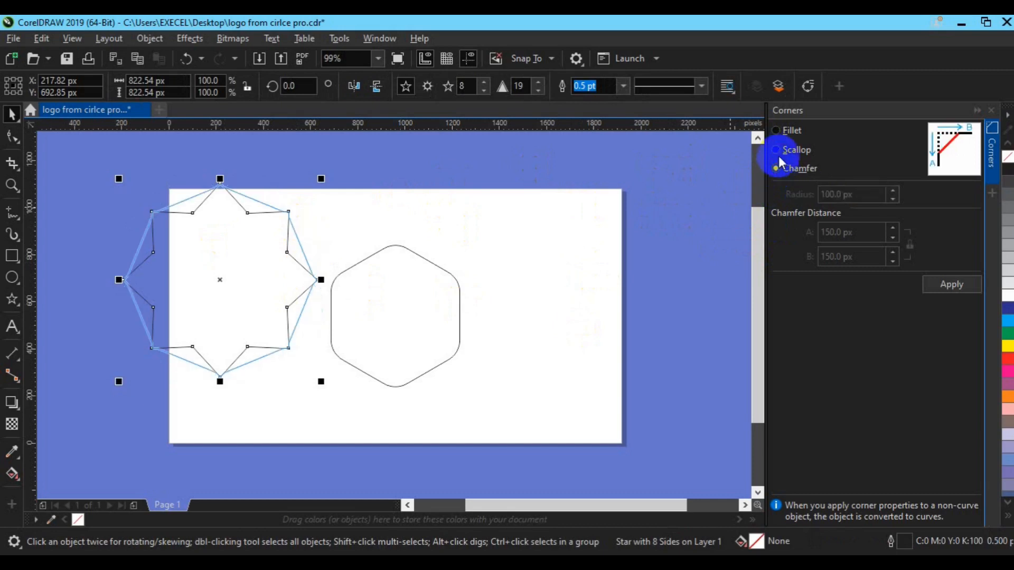
click(776, 130)
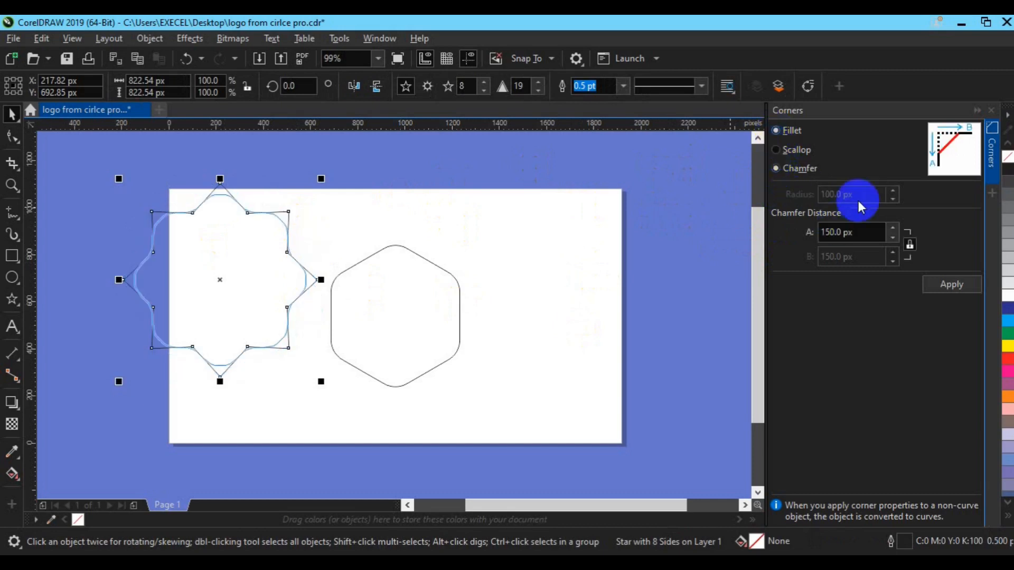
Round the star's corners with a fillet radius of 80 px
click(836, 194)
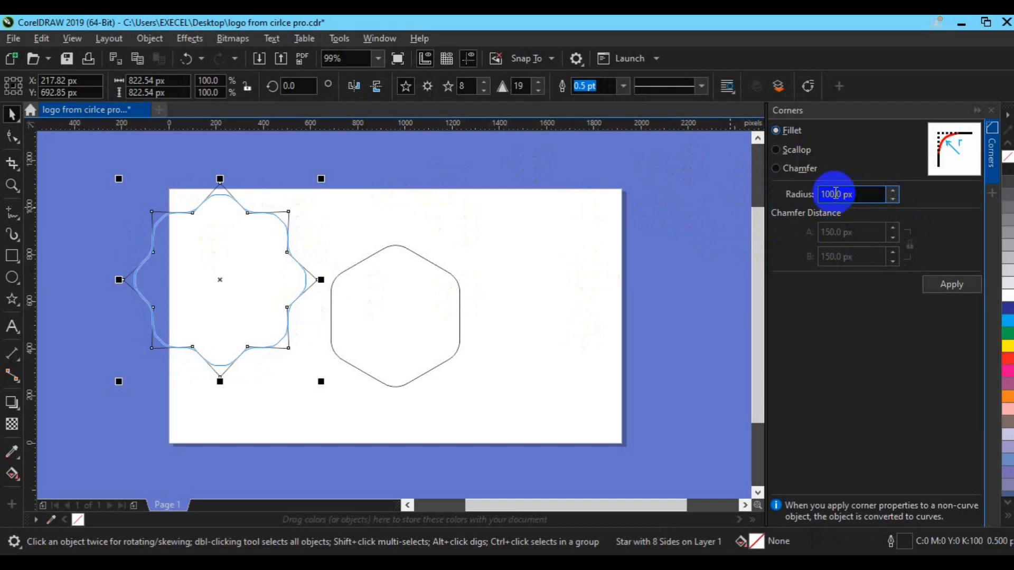
click(832, 192)
key(BackSpace)
key(BackSpace)
text(8)
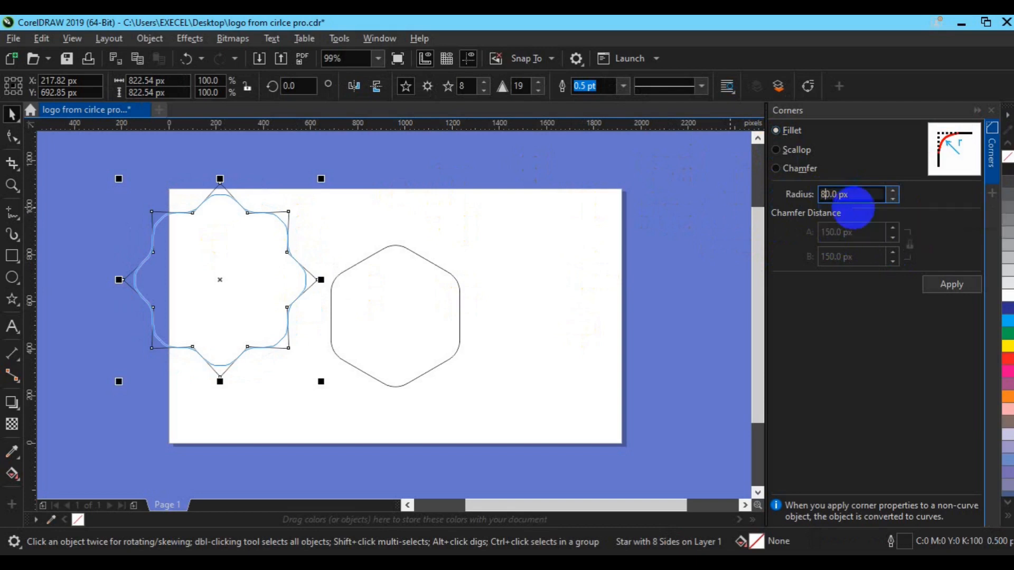
click(946, 288)
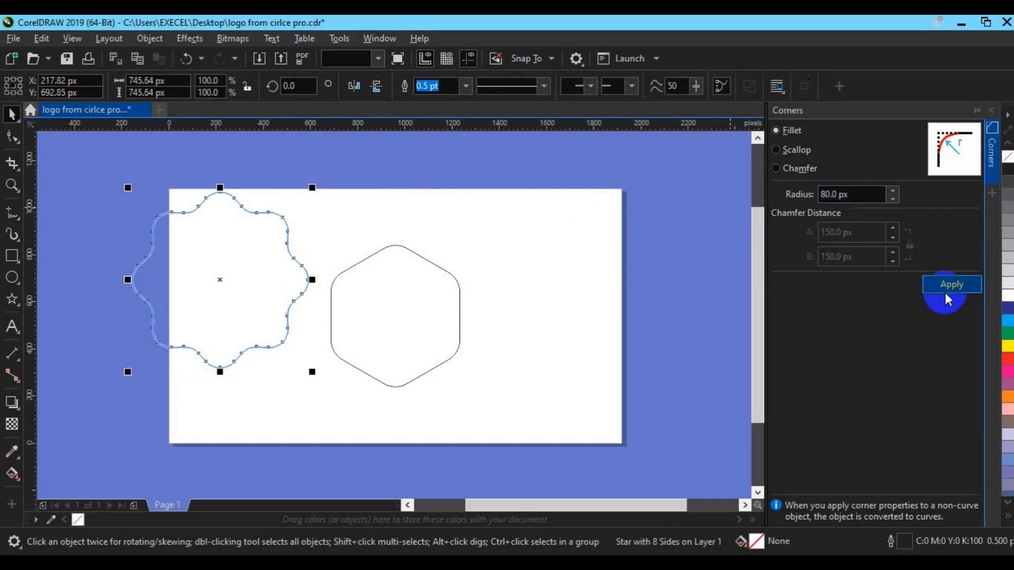
Try to fillet the rounded star again with a radius of 50 px
click(828, 196)
key(BackSpace)
text(5)
click(941, 286)
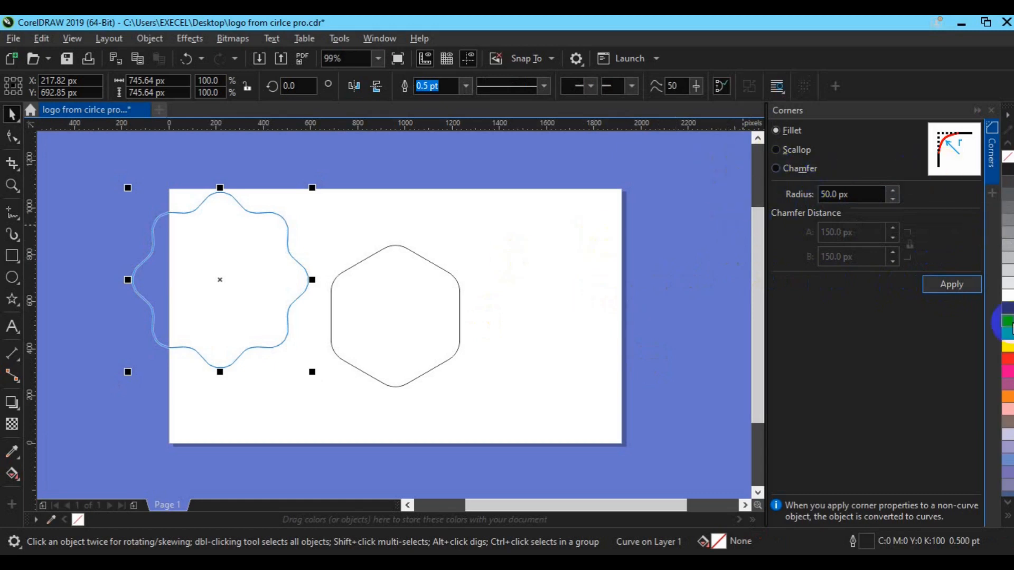
Fill the rounded star with cyan and the rounded hexagon with red
click(1009, 318)
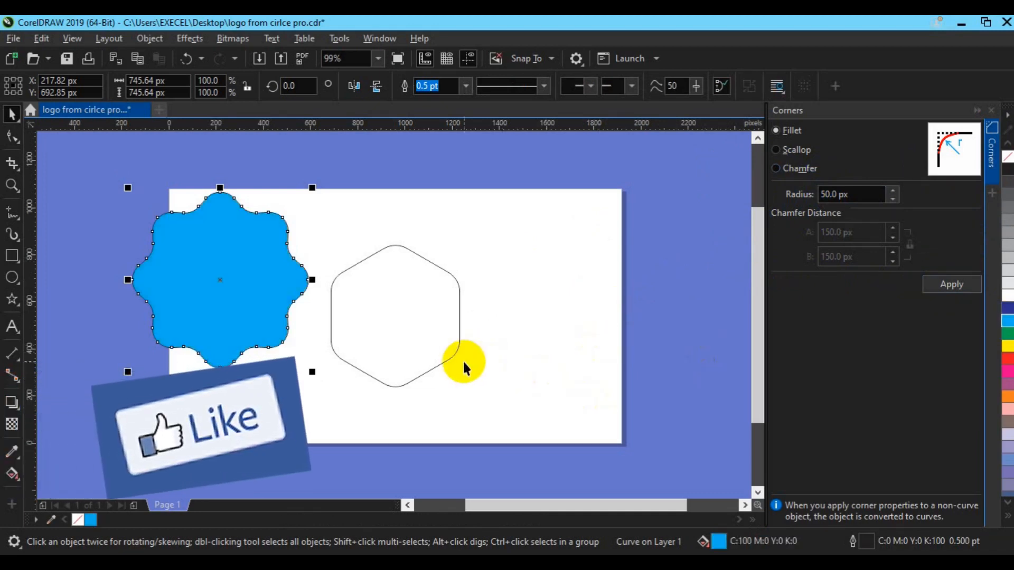
click(447, 355)
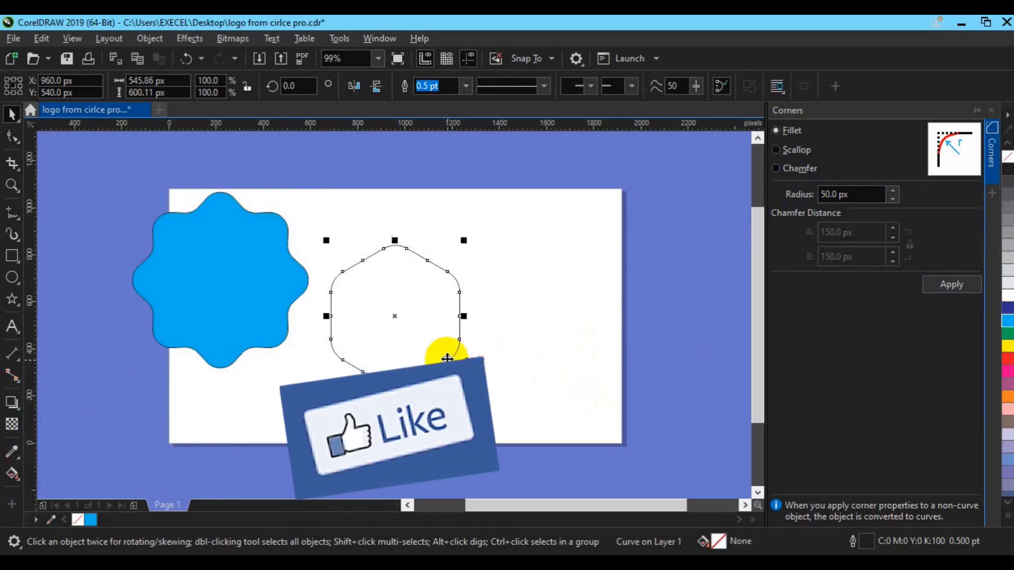
click(1008, 360)
click(511, 254)
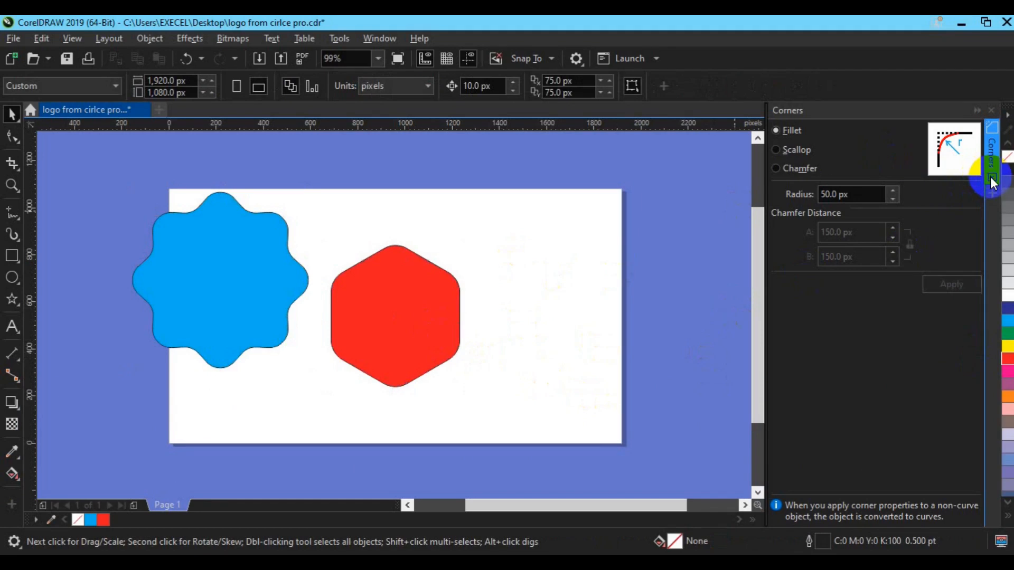
Close the Corners docker and delete both the red hexagon and the cyan star
click(992, 182)
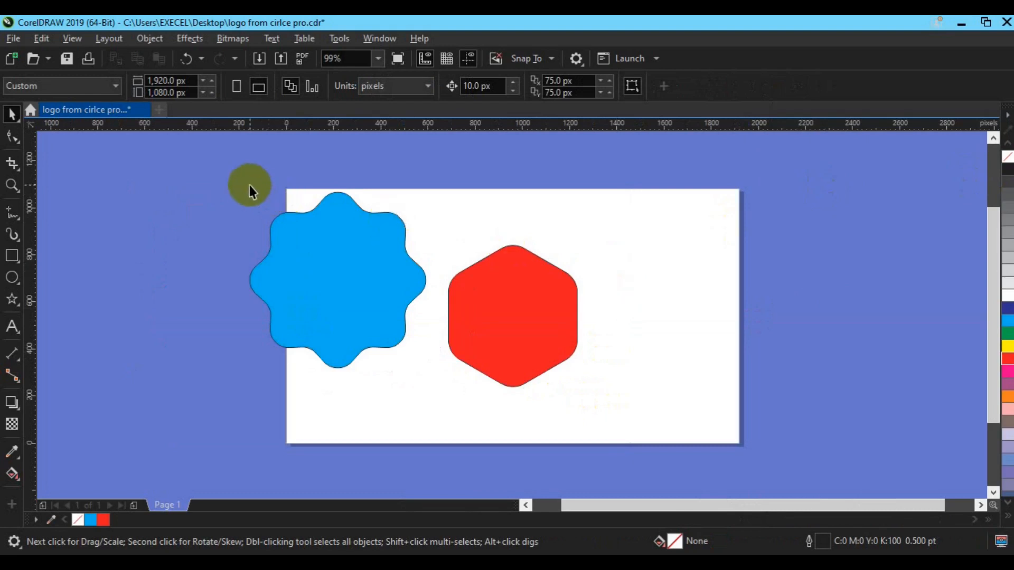
drag(357, 251, 624, 423)
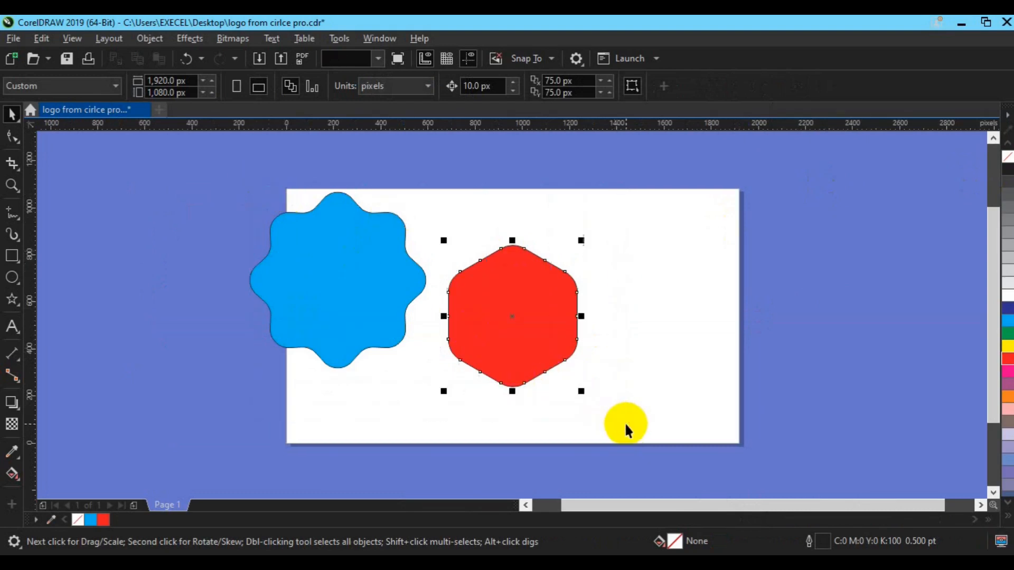
key(Delete)
click(379, 327)
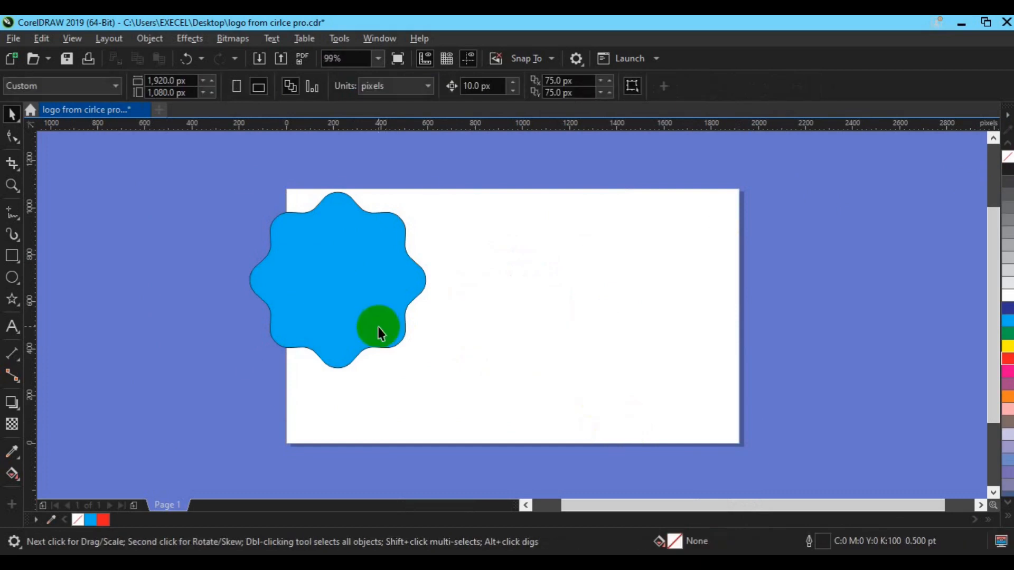
key(Delete)
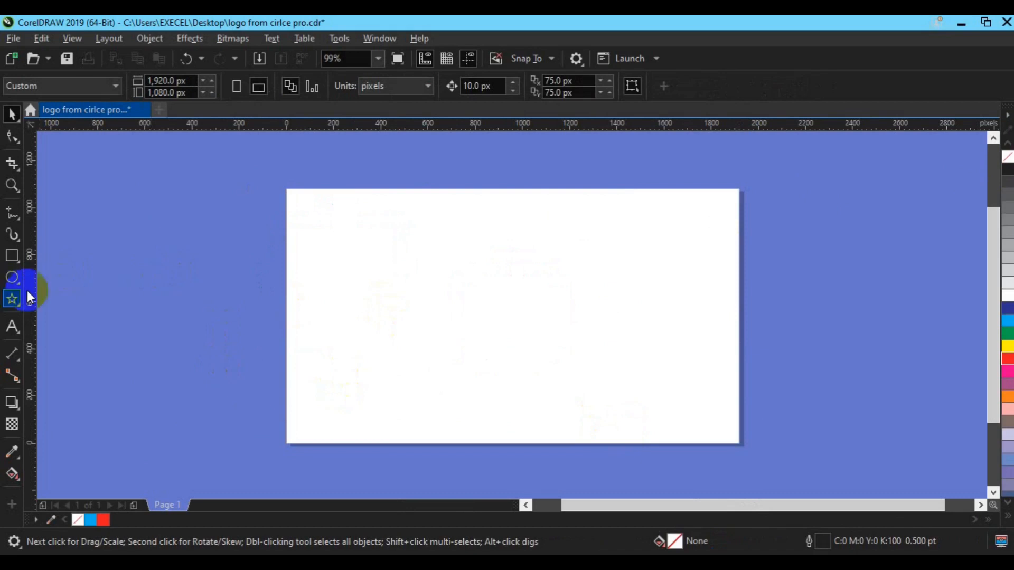
Draw a rectangle about 838 by 277 px in the page's upper half and fill it with black
click(11, 263)
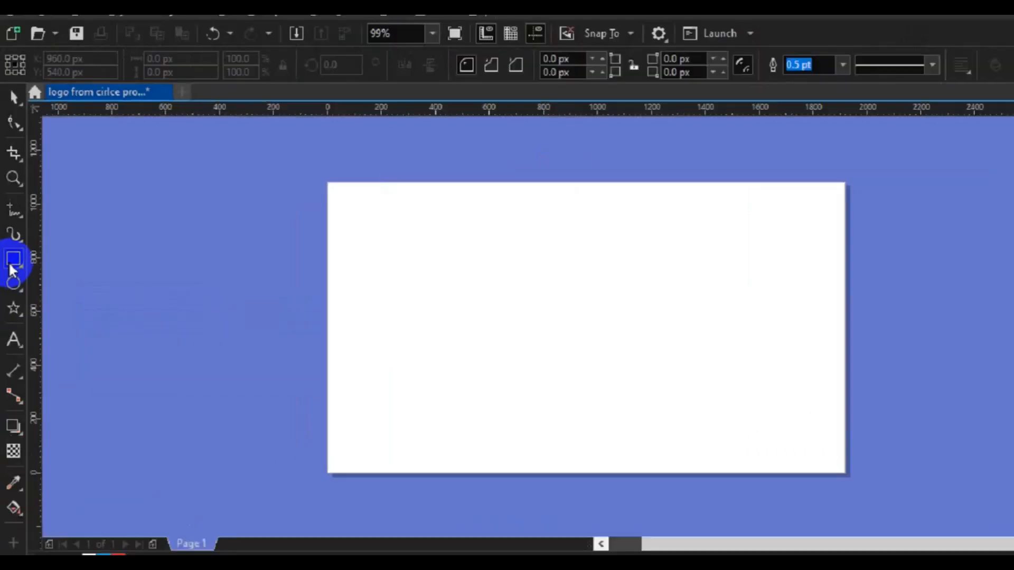
mouse_move(357, 254)
mouse_down()
mouse_move(584, 319)
mouse_move(556, 318)
mouse_up()
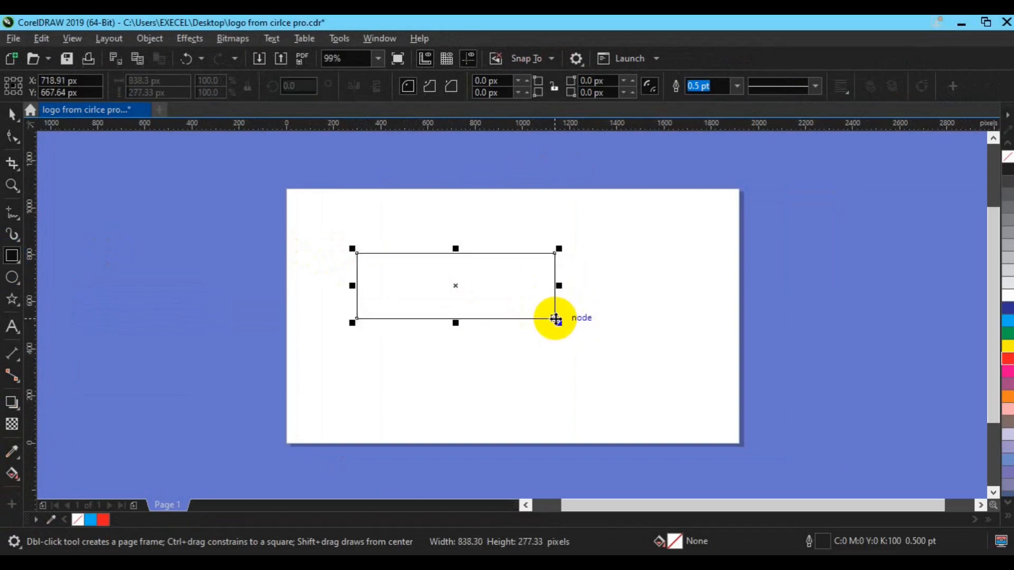
key(space)
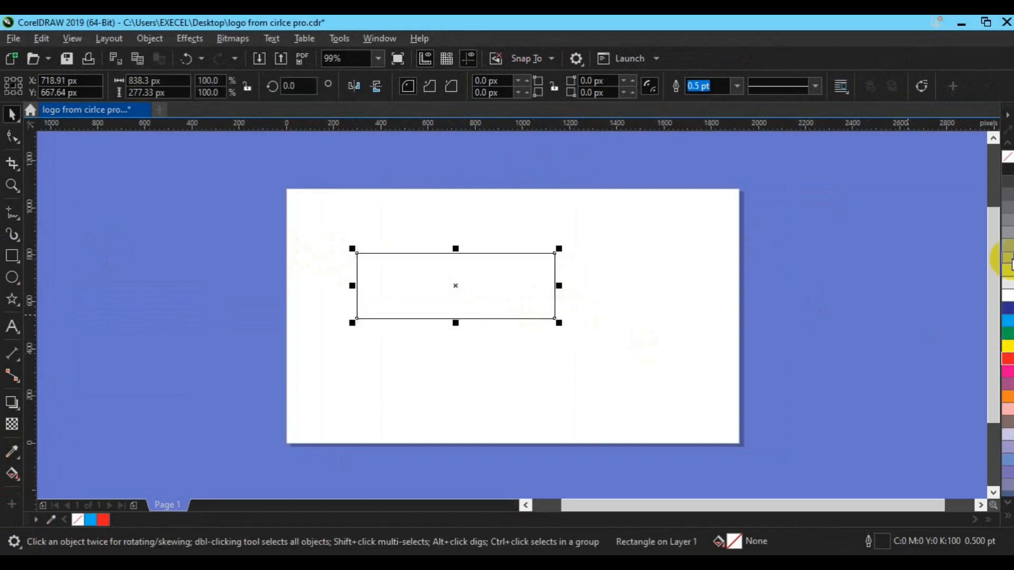
click(1008, 171)
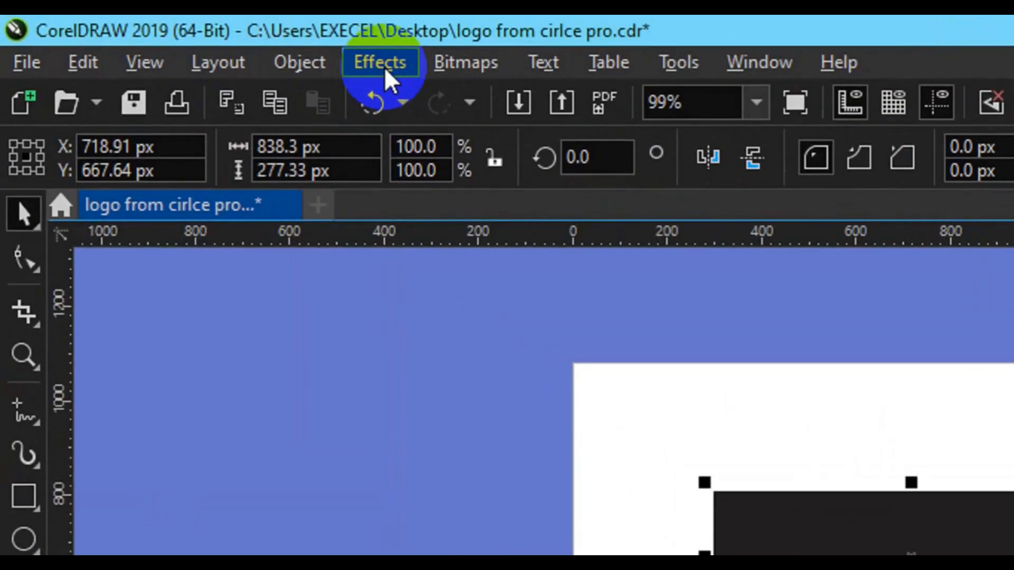
Apply the Creative Frame effect to the black rectangle using the square_1.cpt frame
click(385, 70)
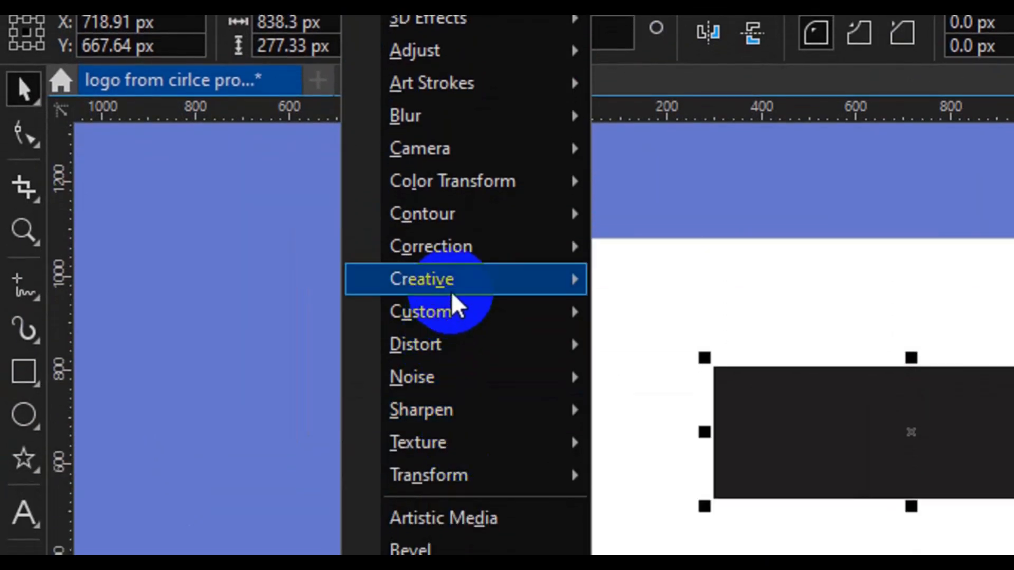
mouse_move(453, 297)
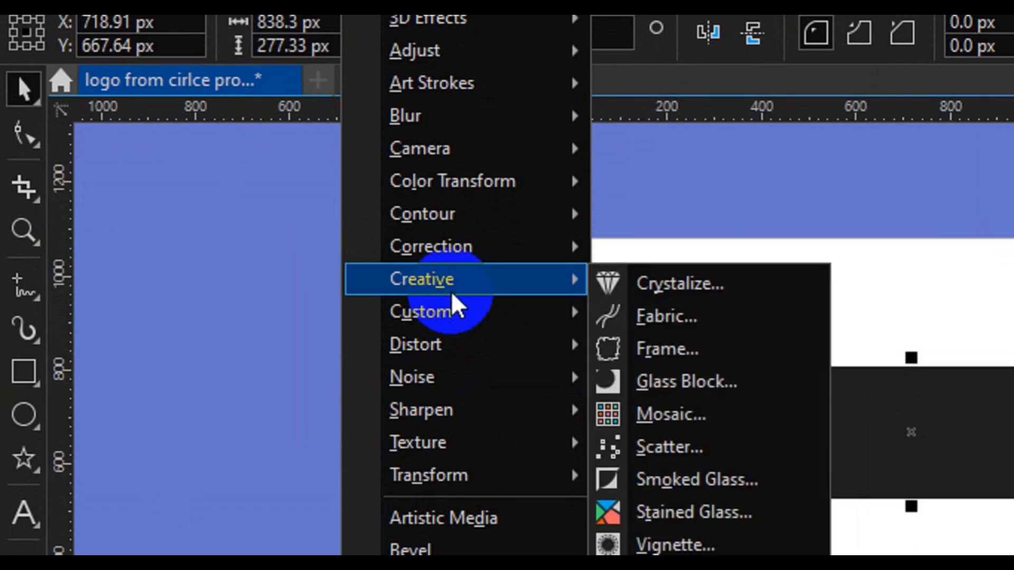
click(704, 355)
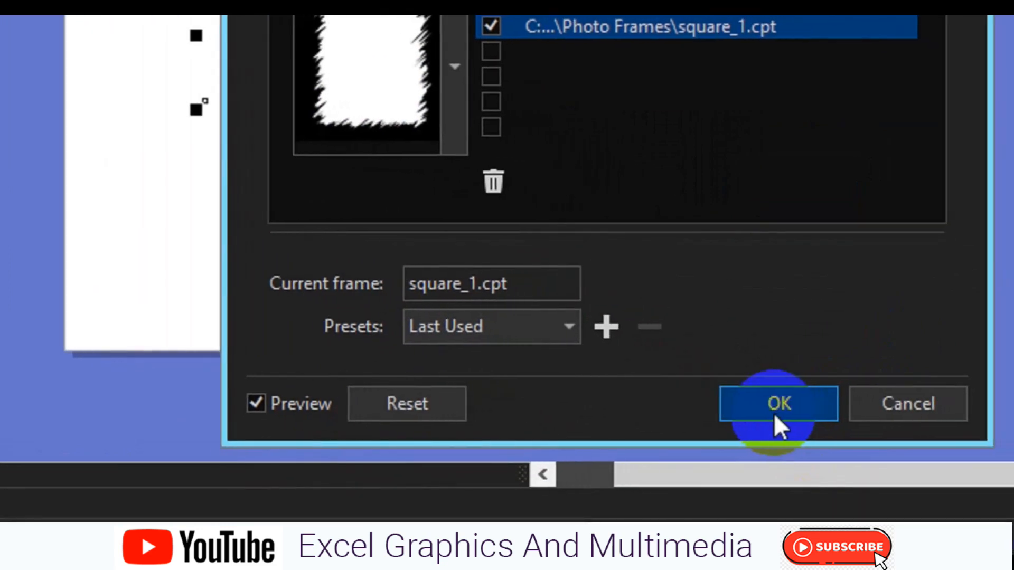
click(774, 413)
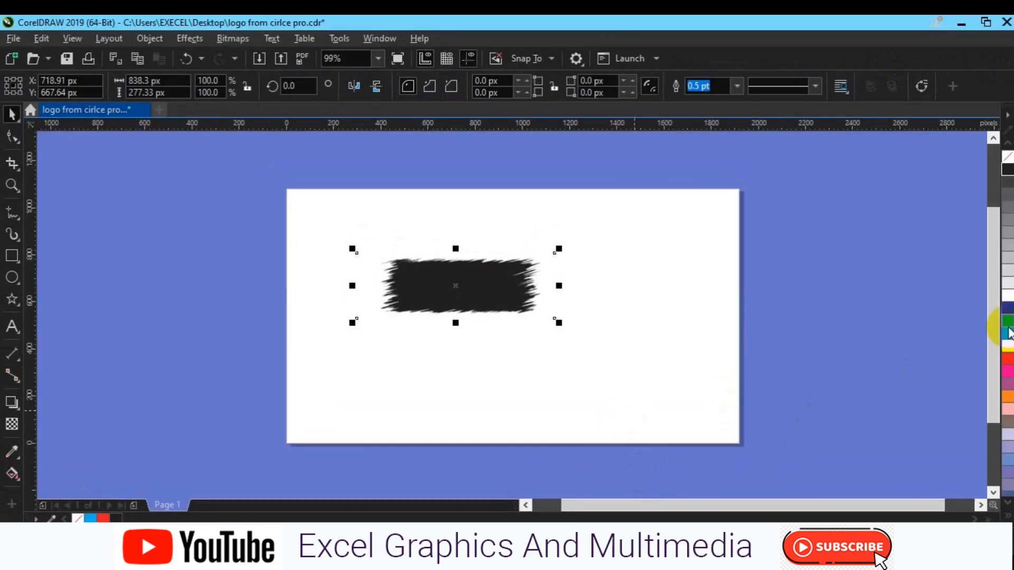
Try red, yellow and orange fills on the rough-edged rectangle and delete it
click(1009, 361)
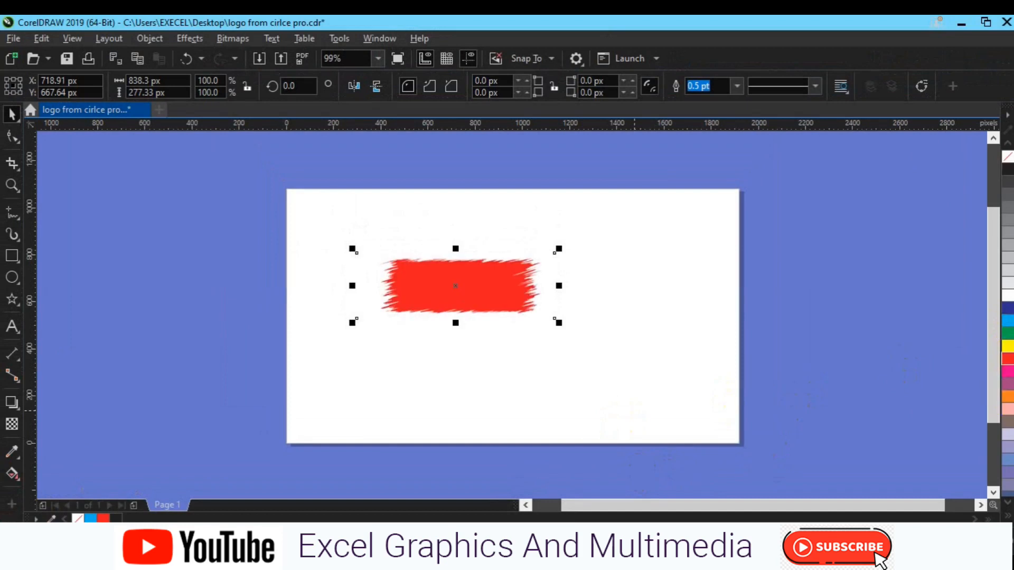
click(1008, 346)
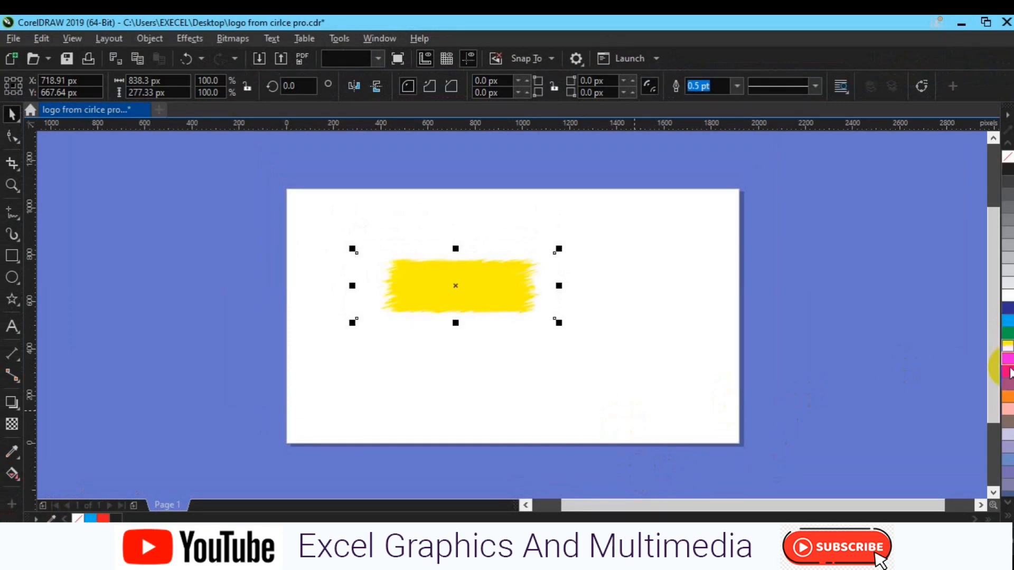
click(1007, 396)
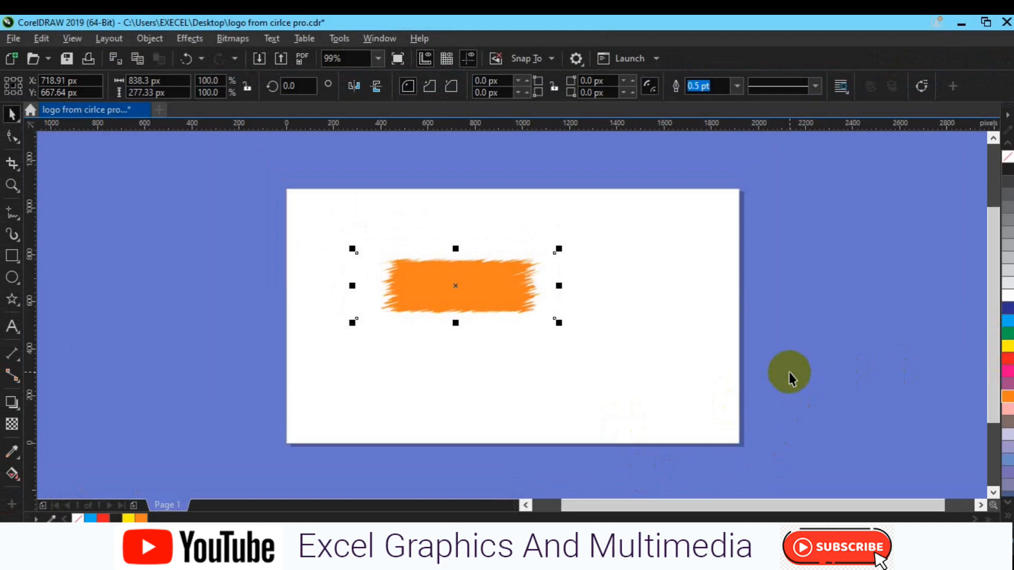
key(Delete)
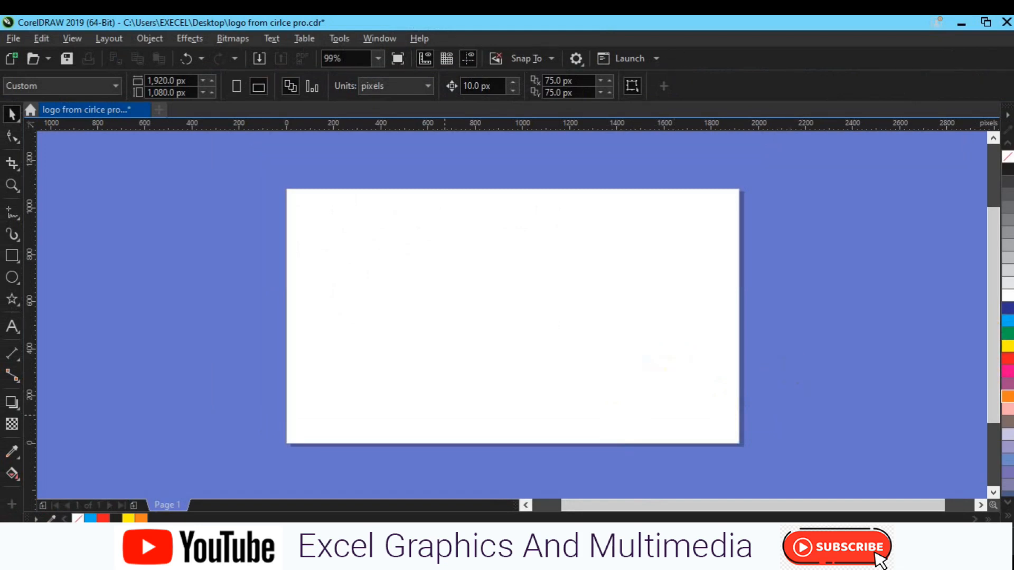
Draw a circle about 665 px in diameter outside the page, beside its left edge
click(2, 351)
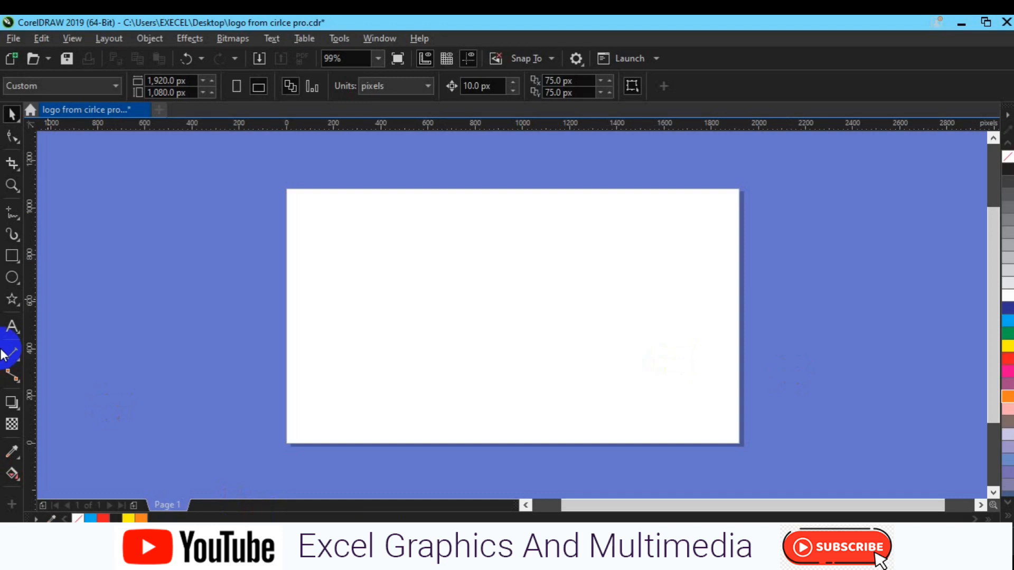
click(9, 282)
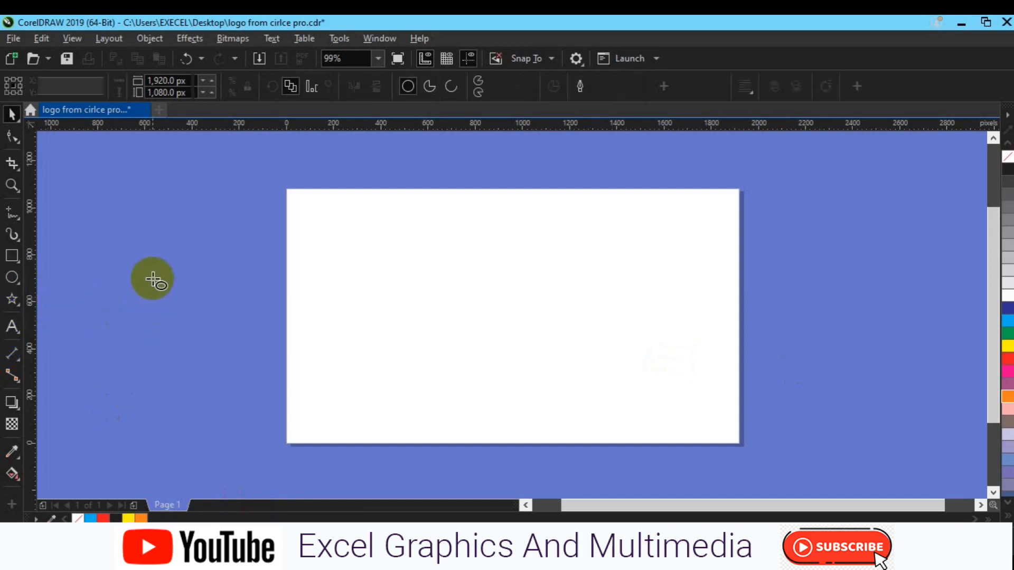
drag(115, 265, 272, 419)
key(space)
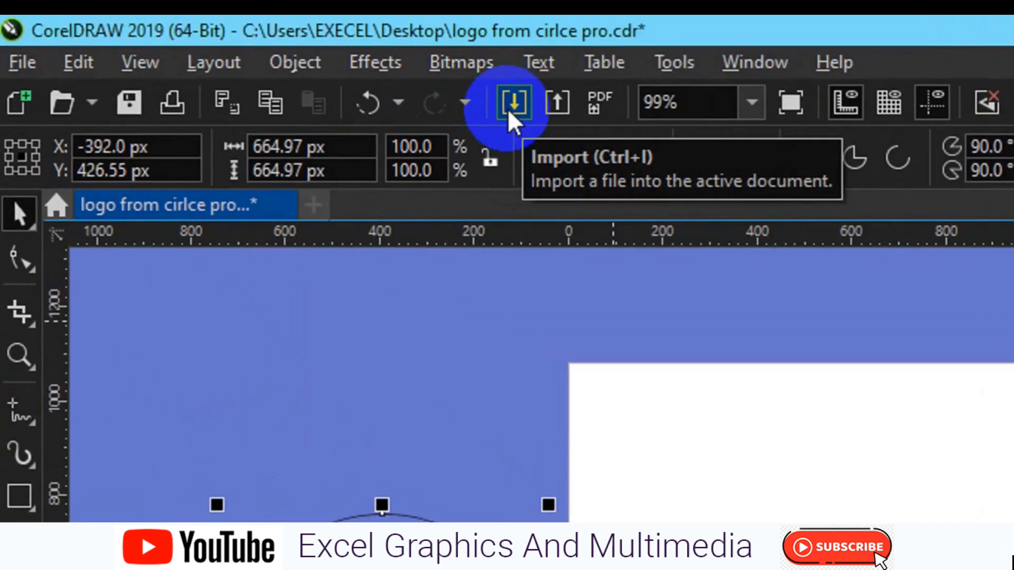
Start a file import and open the freepik stockpoto folder on the Desktop
click(510, 108)
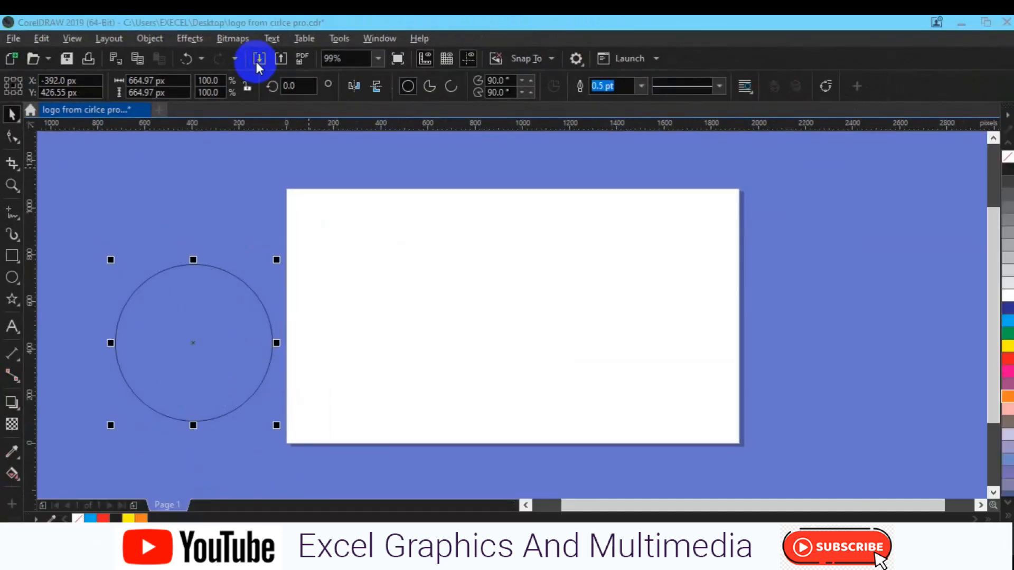
click(258, 62)
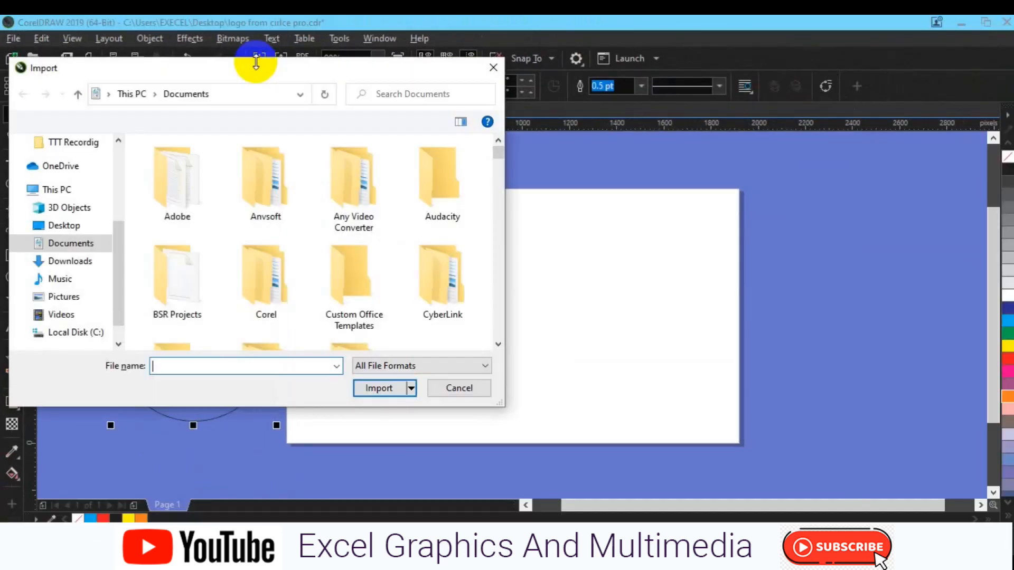
click(77, 228)
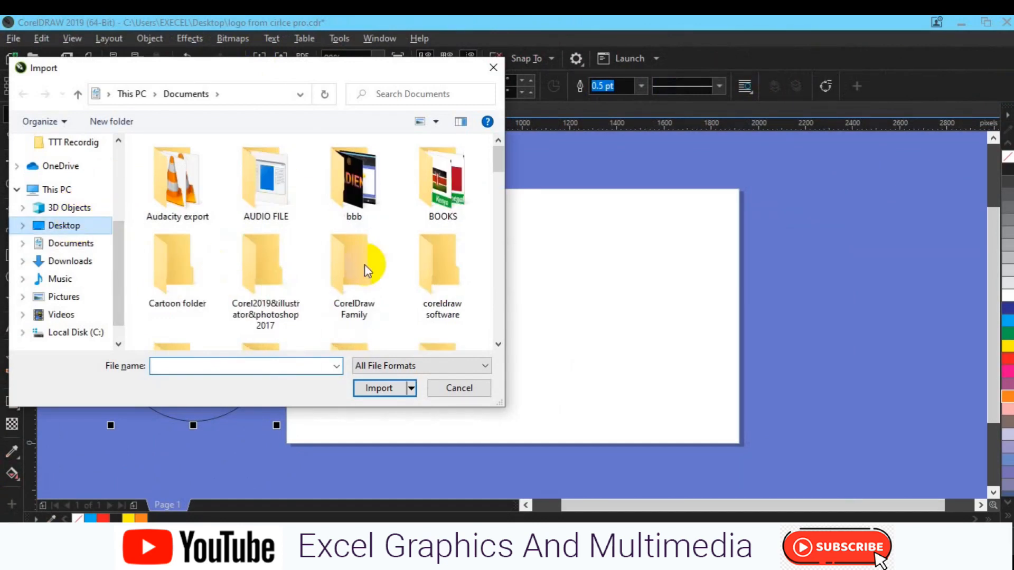
click(498, 344)
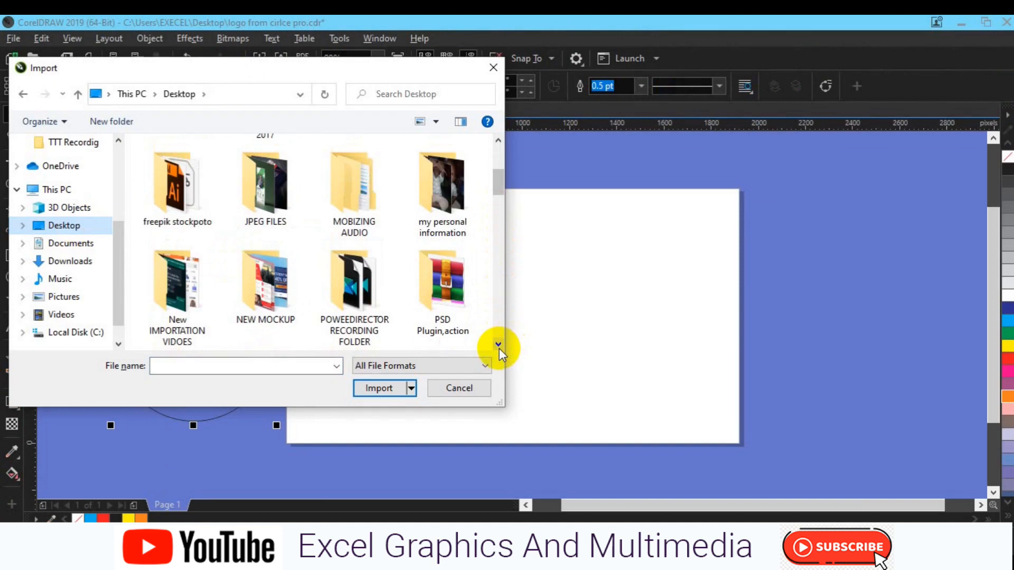
click(498, 345)
click(498, 345)
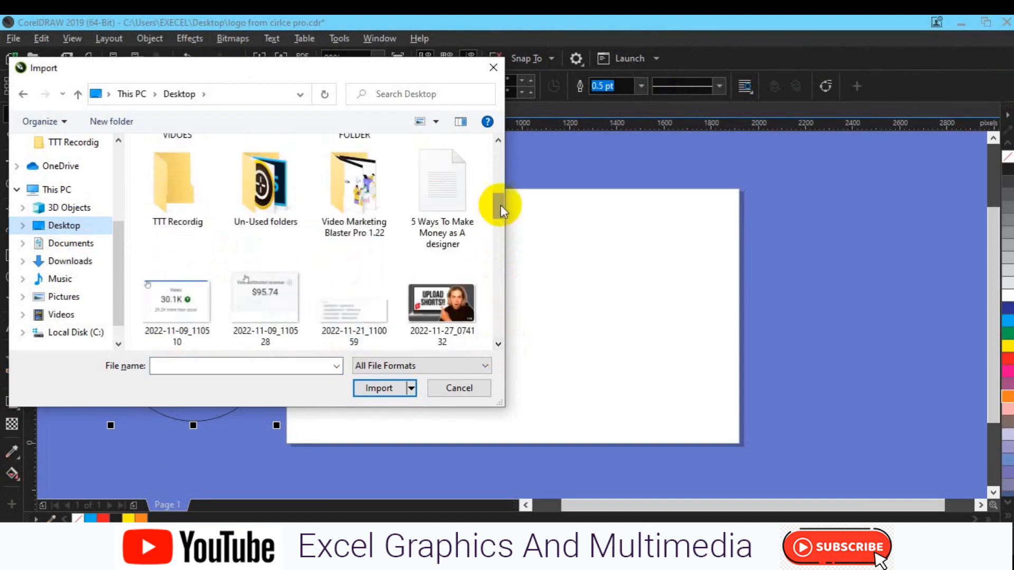
drag(501, 205, 501, 175)
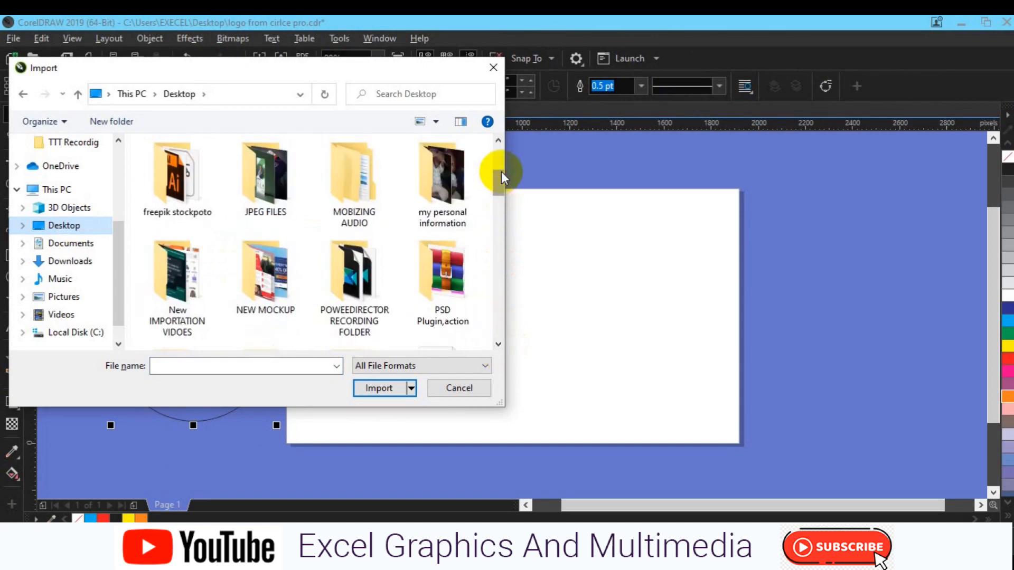
click(498, 156)
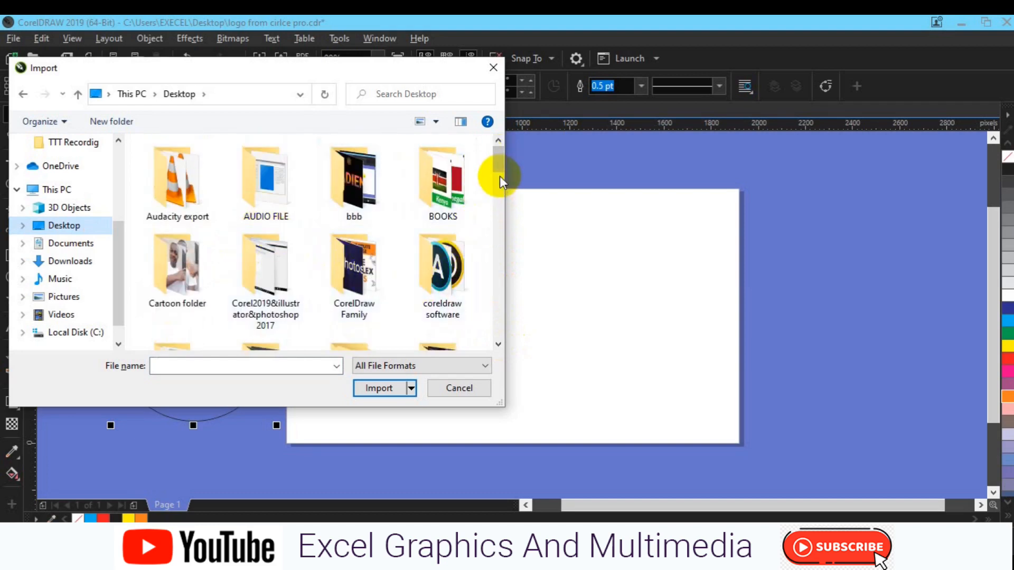
drag(498, 169, 501, 183)
click(196, 306)
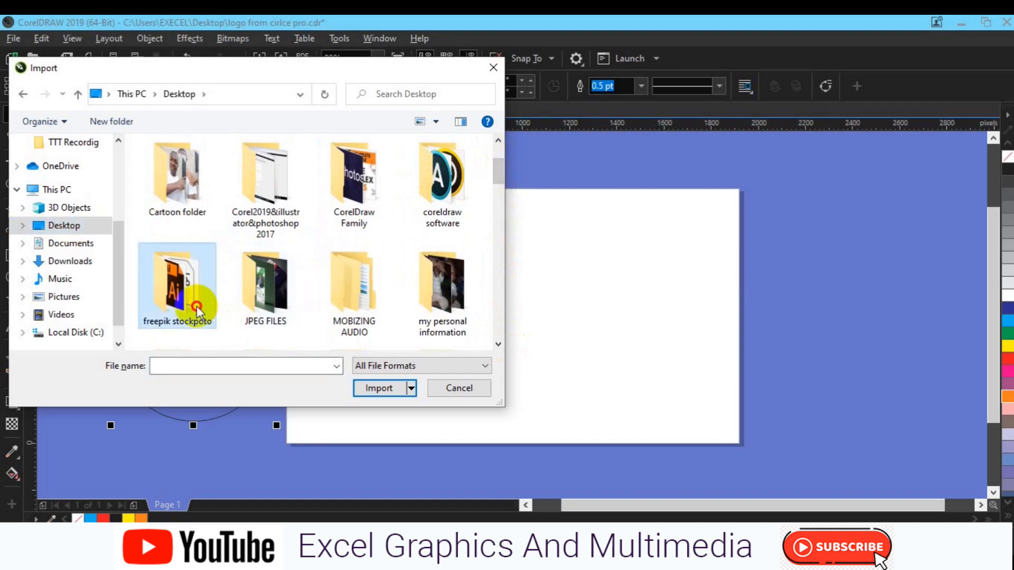
double_click(196, 306)
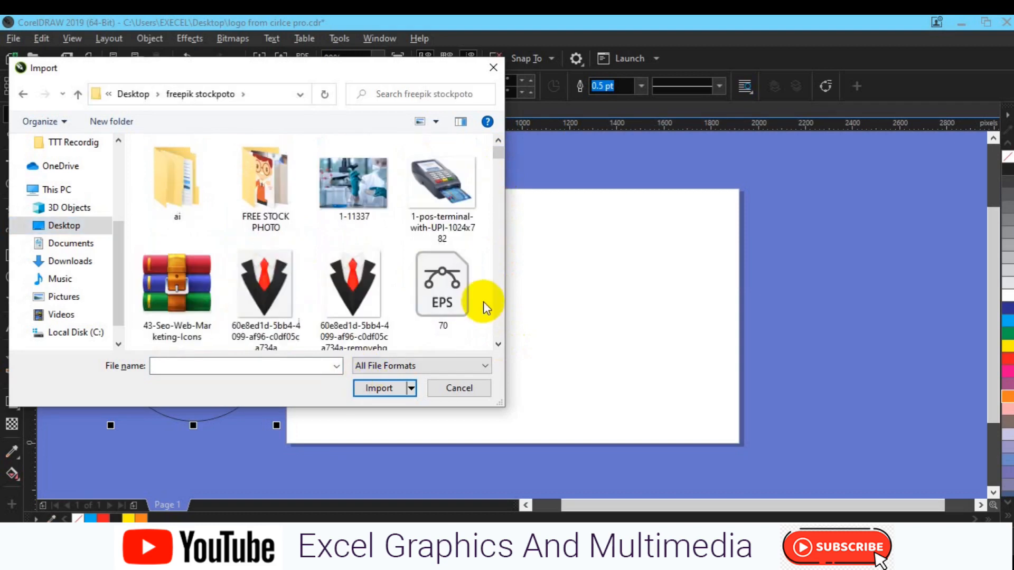
Import photo 2871 at about 1078 px wide and place it partly over the circle beside the page
scroll(499, 324, down, 8)
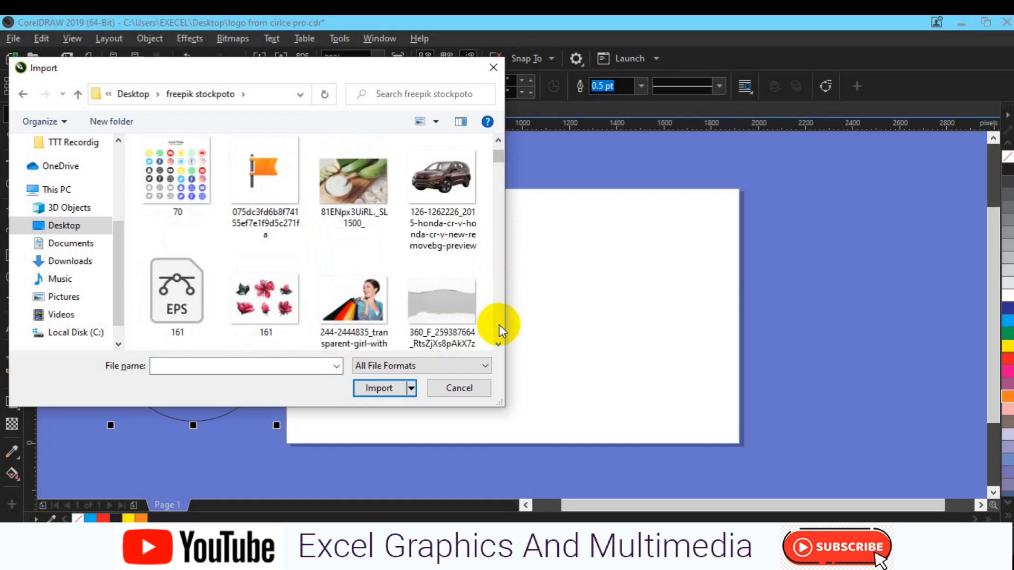
scroll(499, 324, down, 6)
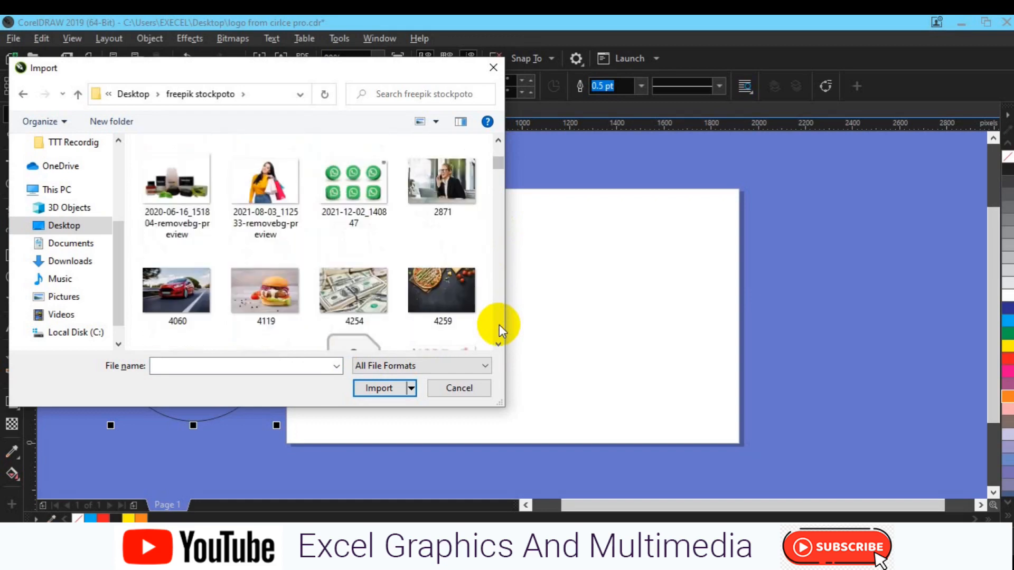
click(418, 192)
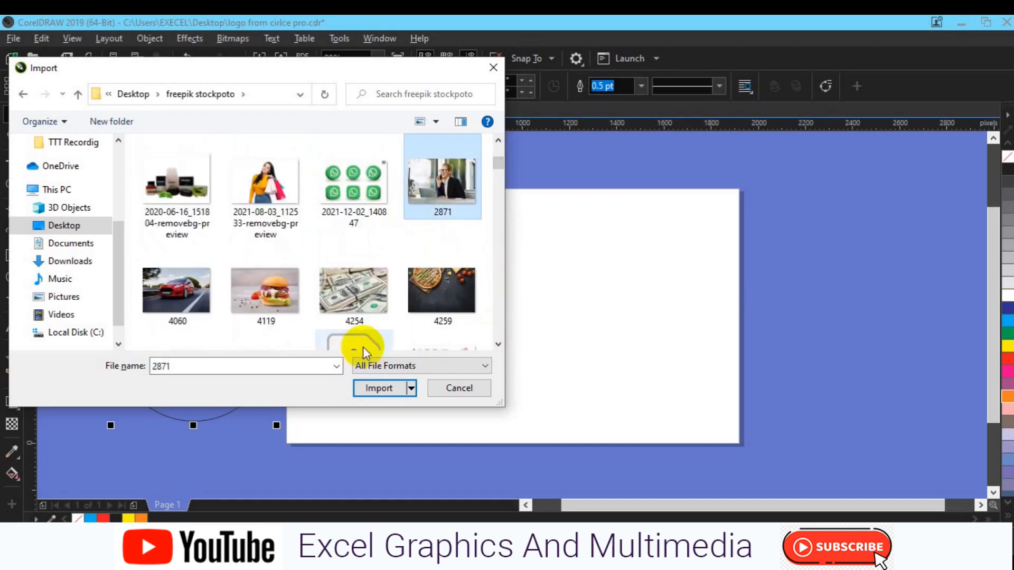
click(372, 387)
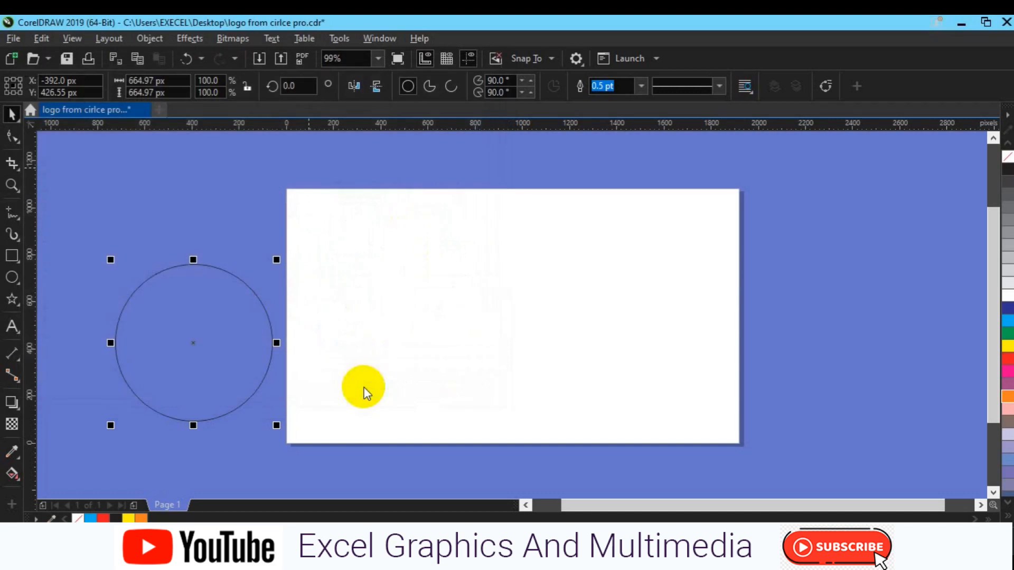
click(135, 252)
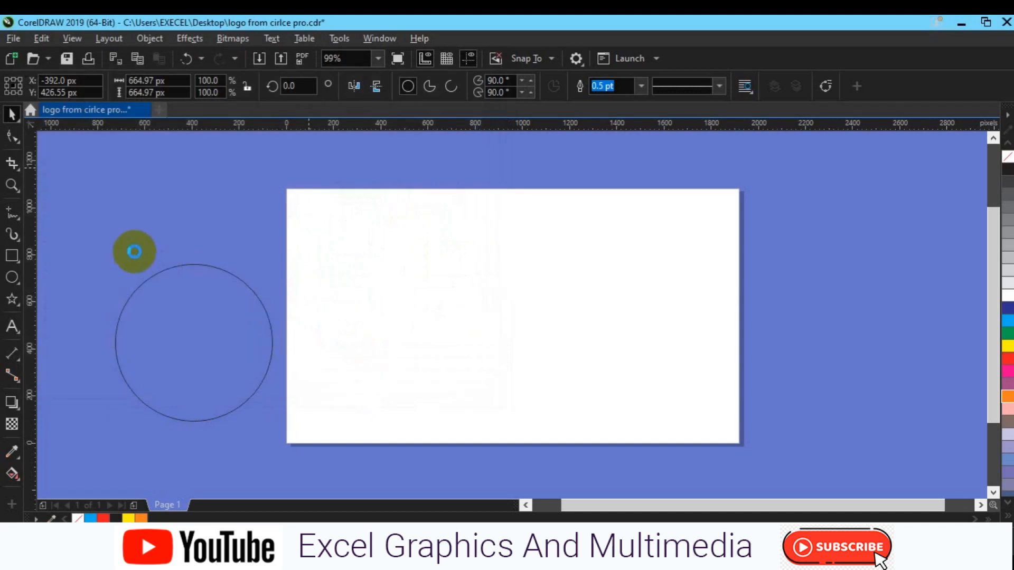
drag(135, 252, 404, 421)
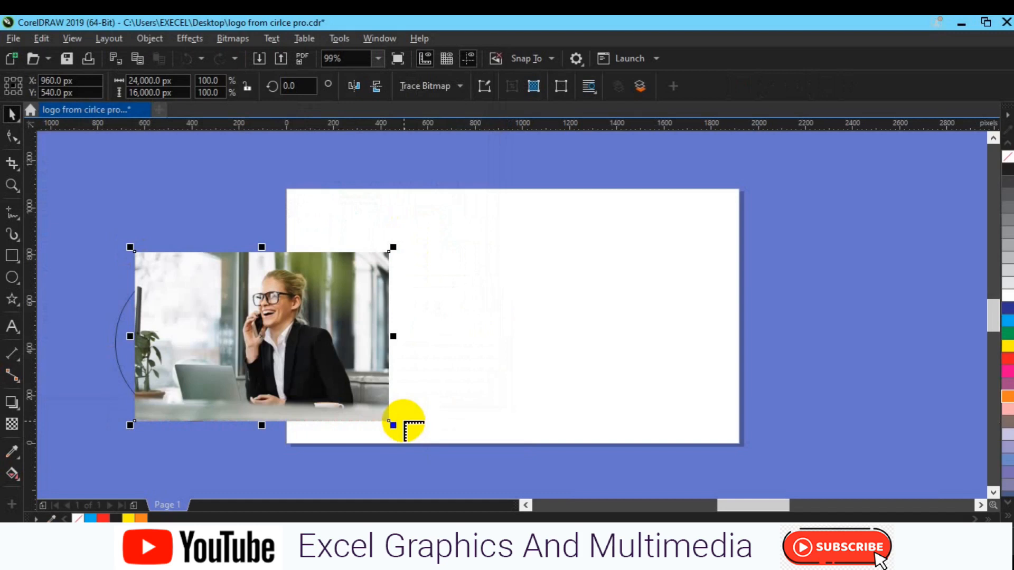
drag(273, 351, 305, 360)
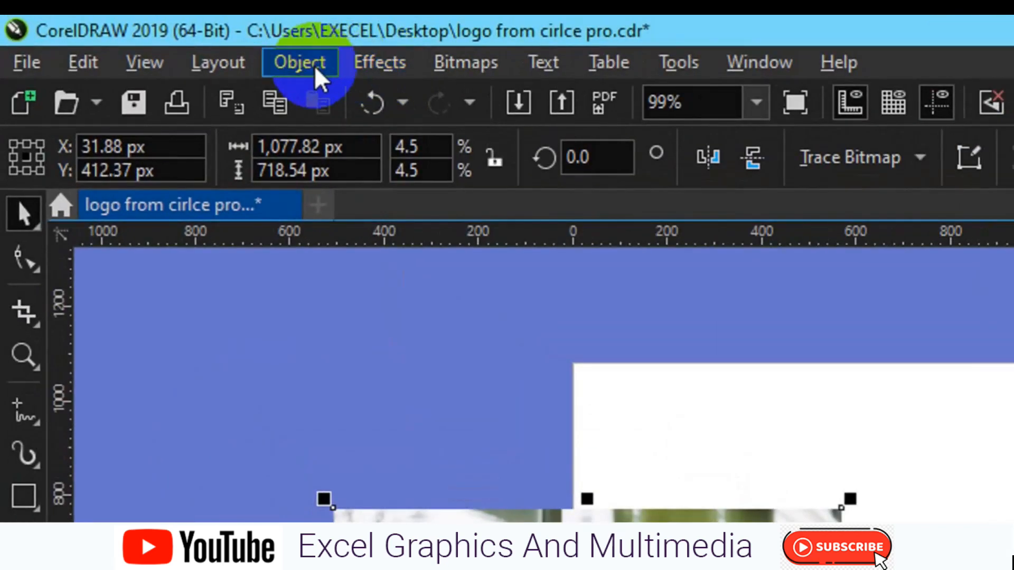
PowerClip the photo of the woman on the phone inside the circle
click(315, 65)
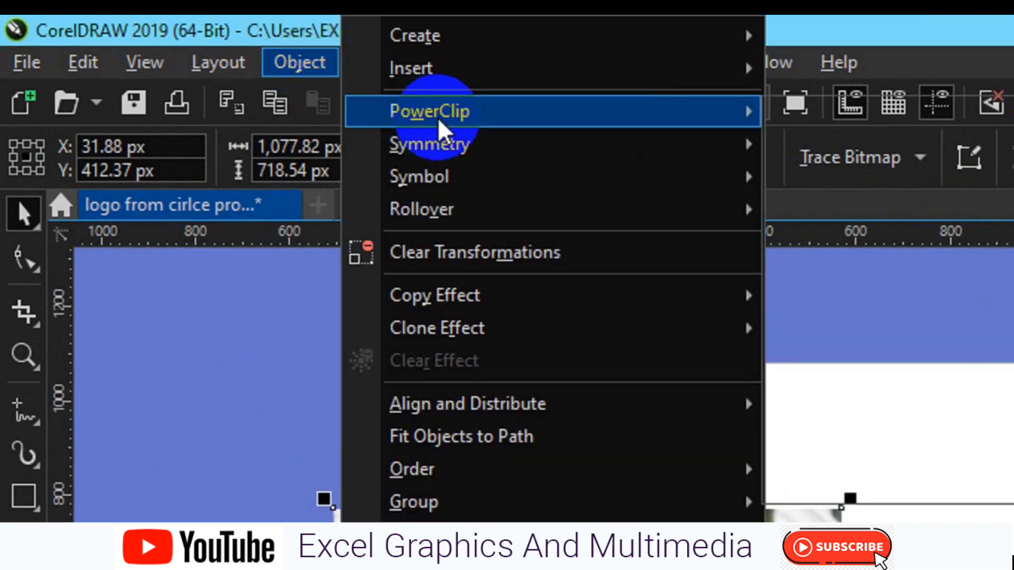
mouse_move(559, 127)
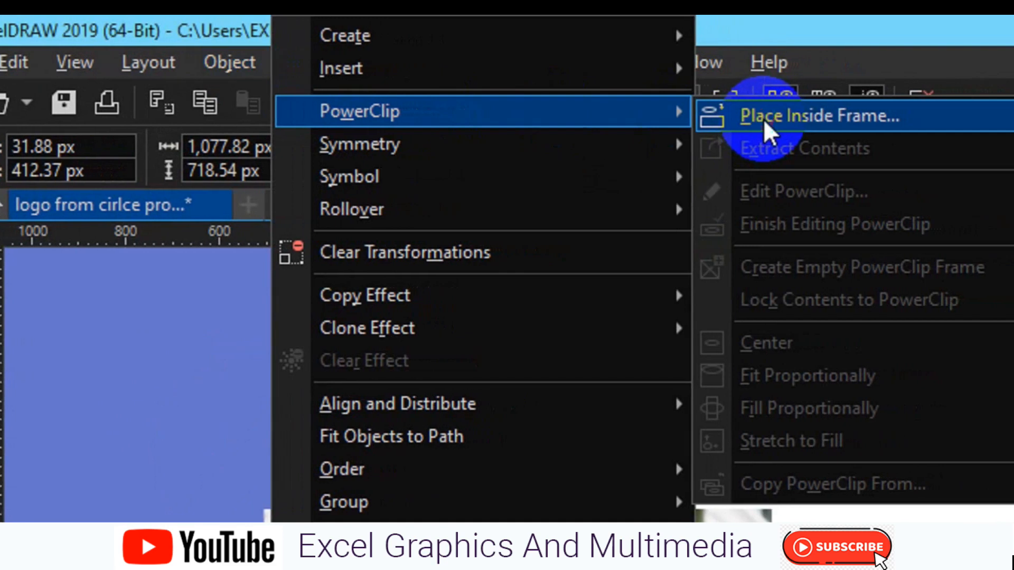
click(762, 119)
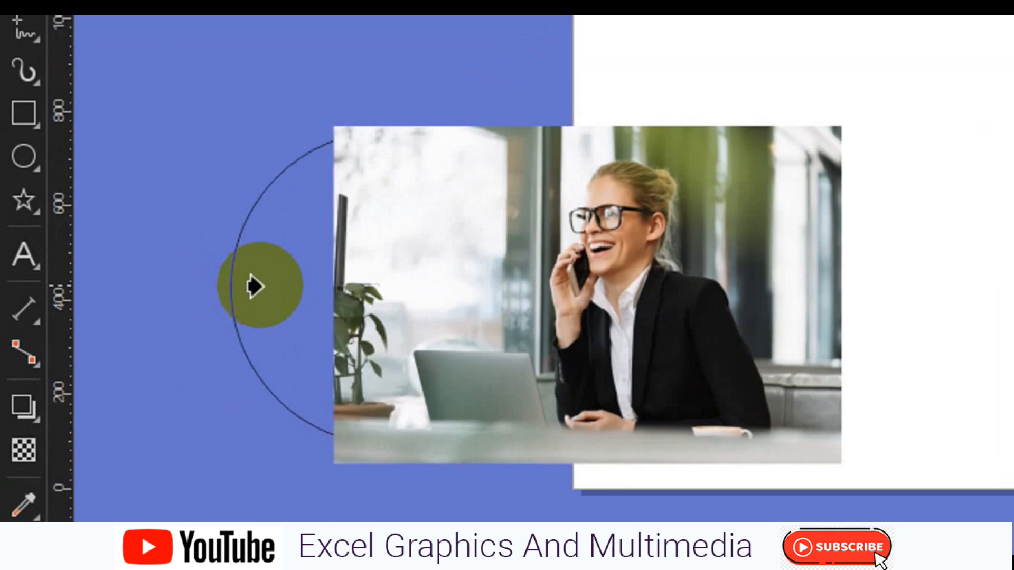
click(258, 286)
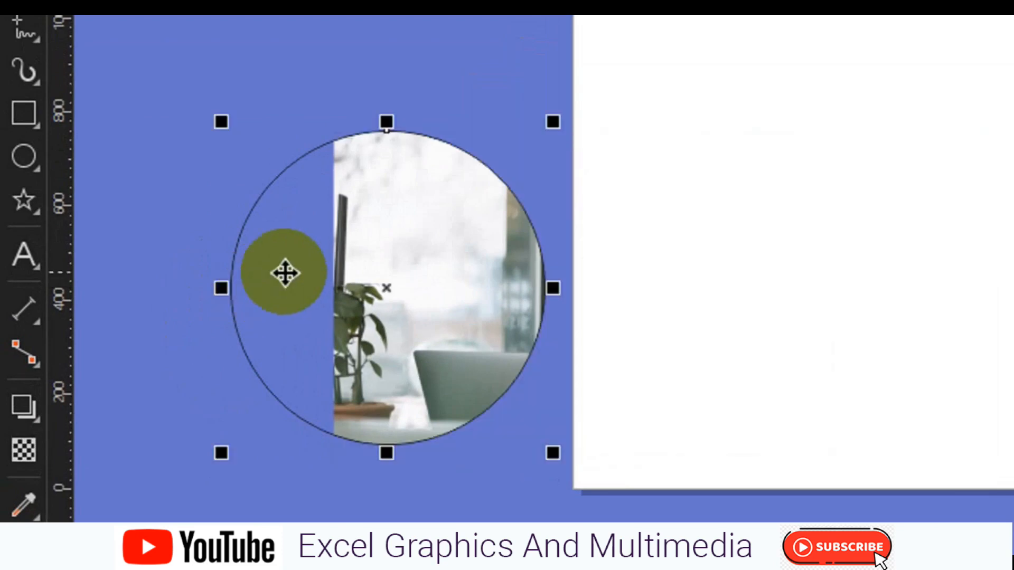
Edit the PowerClip contents, shift the photo so the woman is centred in the circle, and finish editing
click(136, 72)
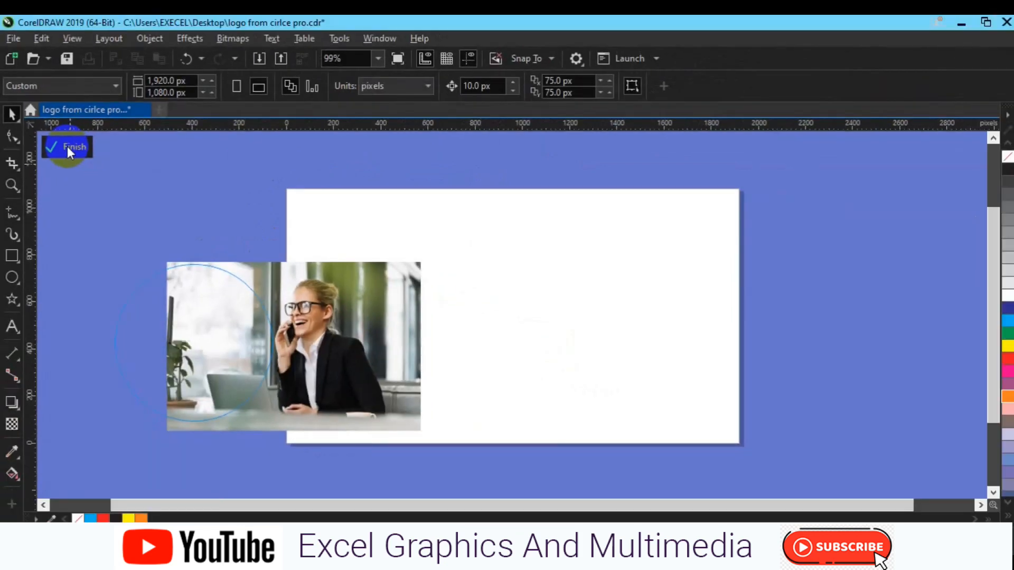
click(324, 352)
drag(324, 348, 216, 347)
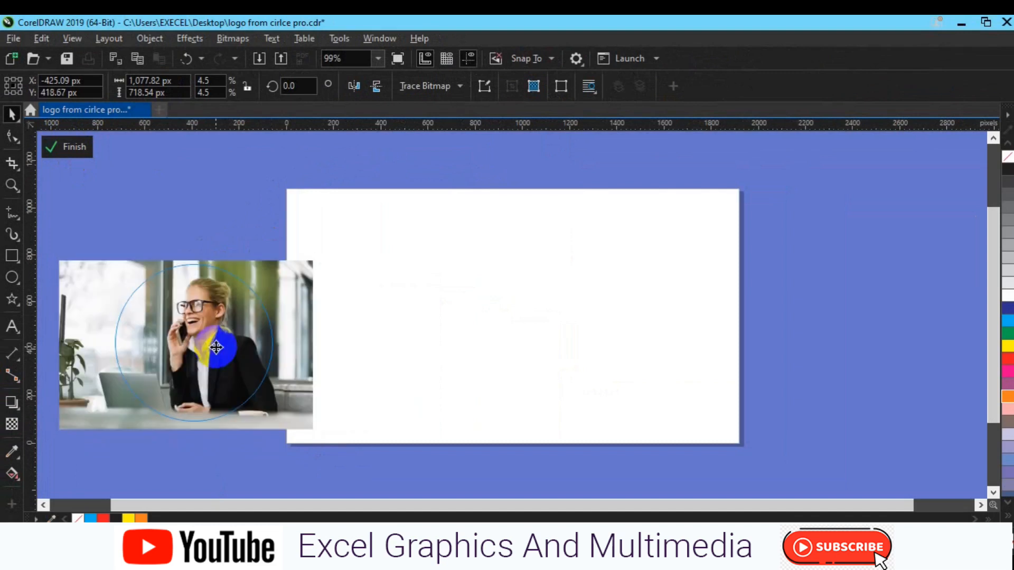
click(72, 152)
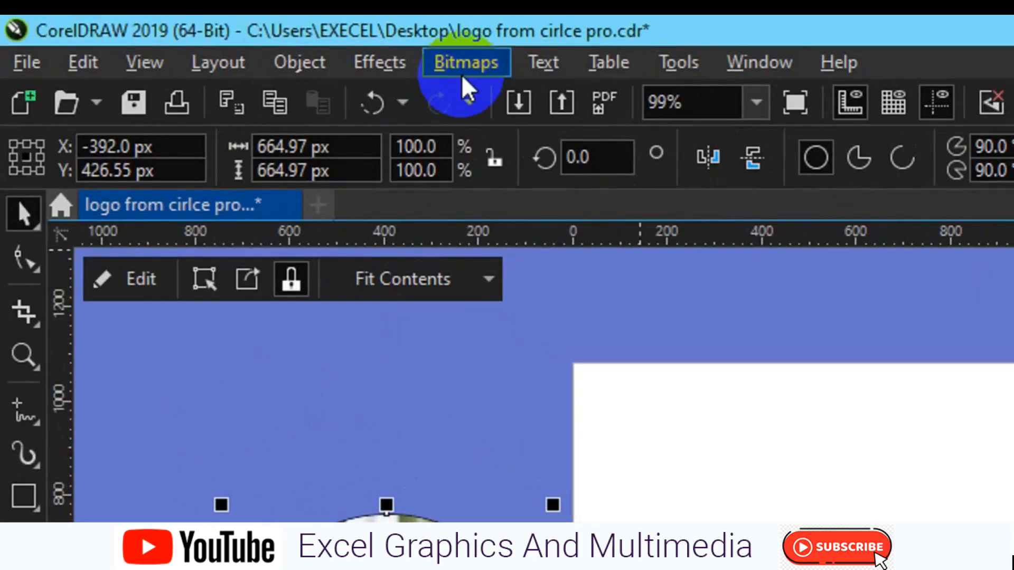
Convert the clipped circle to a 300 dpi CMYK bitmap with anti-aliasing and a transparent background
click(464, 64)
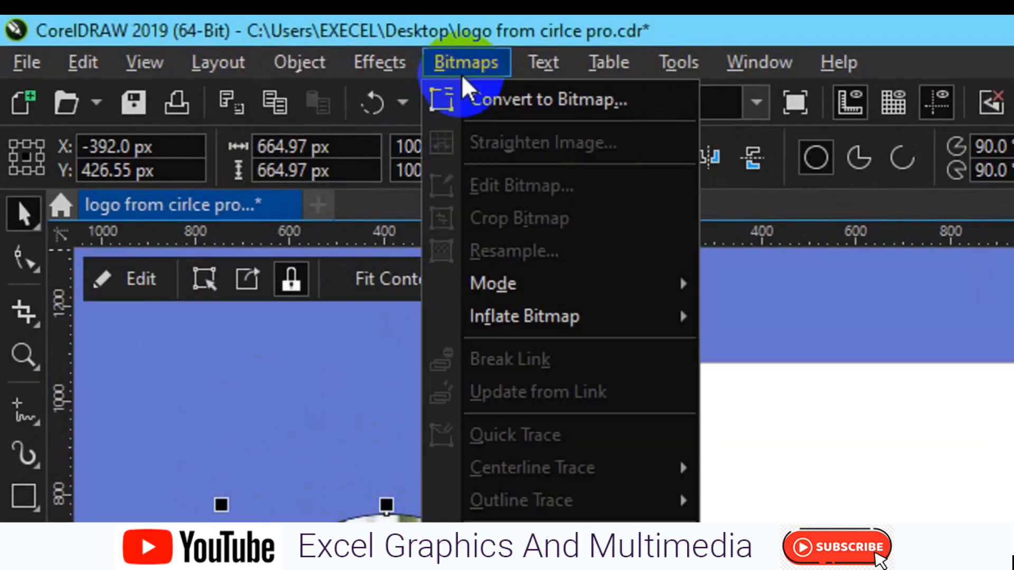
click(483, 98)
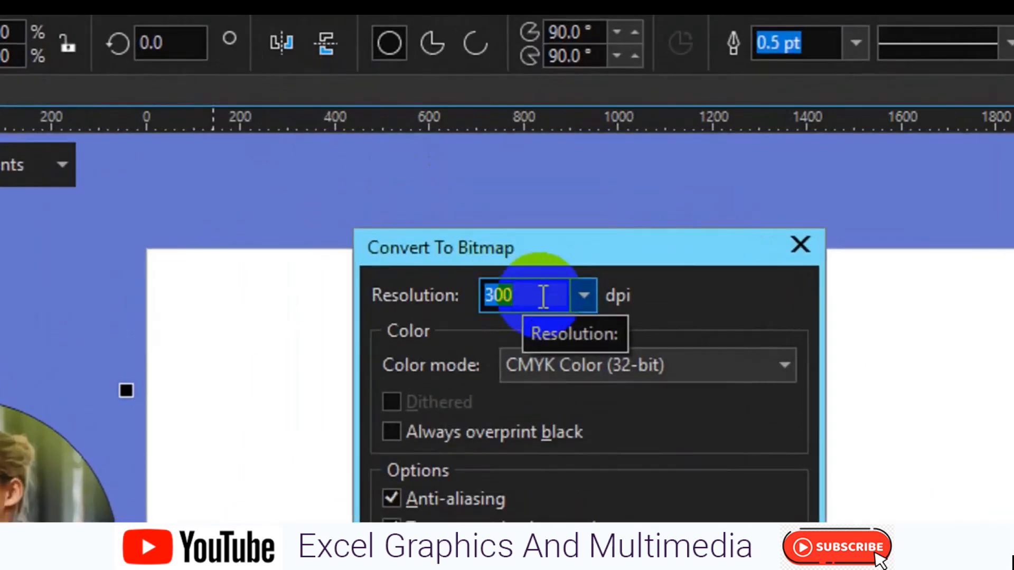
drag(485, 212, 446, 219)
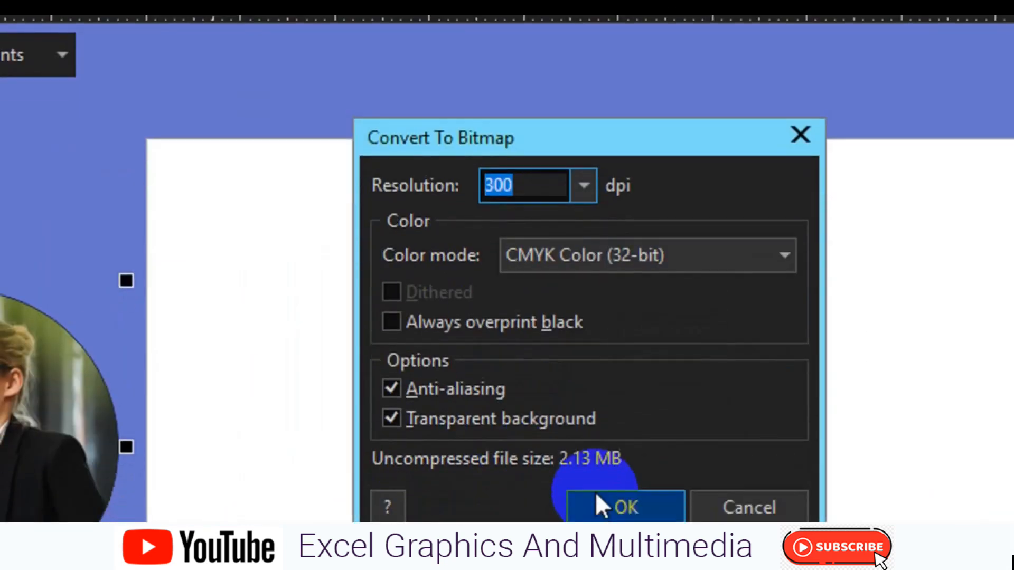
click(595, 502)
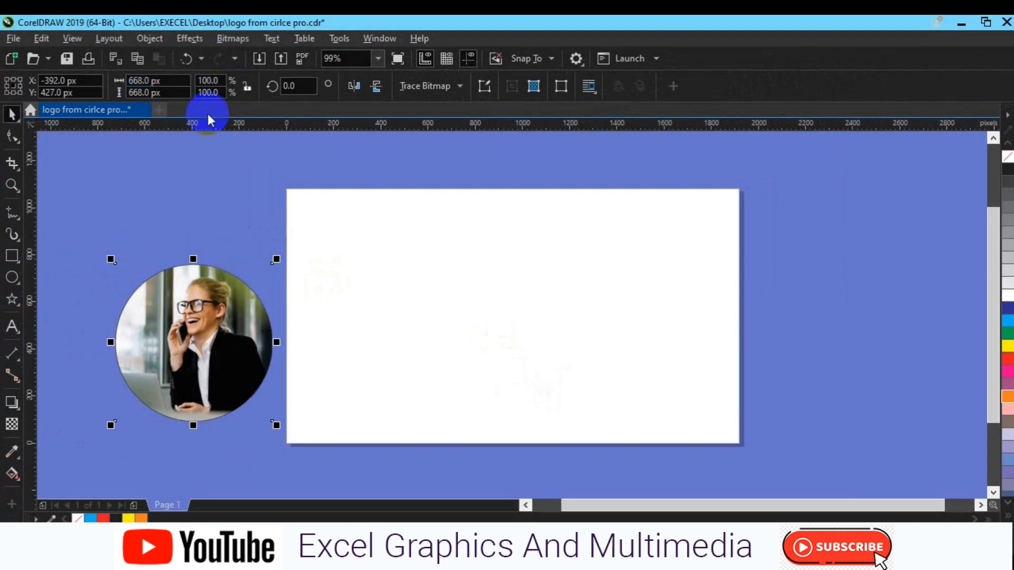
Apply the Creative Vignette effect to the circular photo with an Ellipse shape, offset 126 and fade 91
click(191, 39)
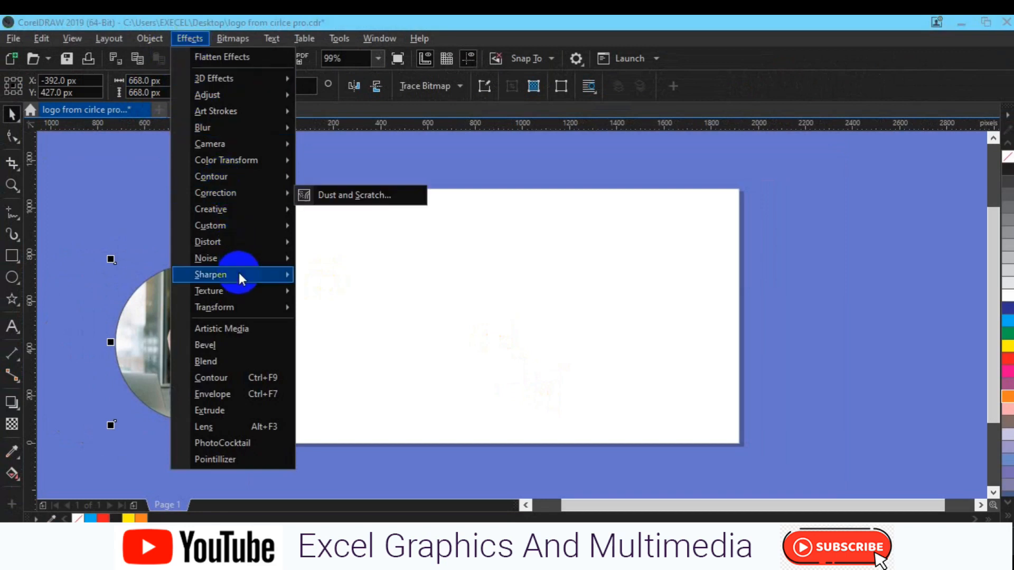
mouse_move(239, 274)
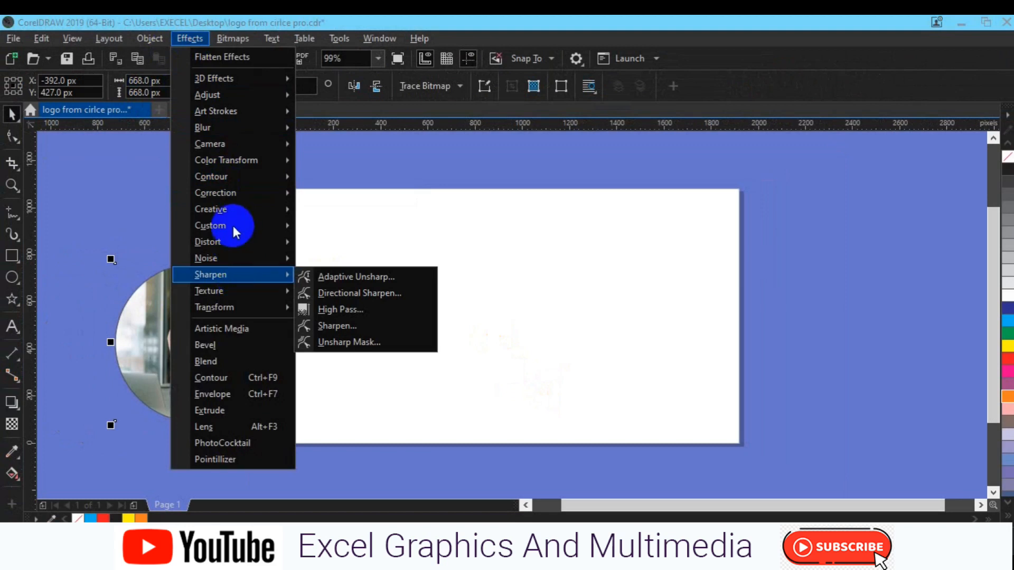
mouse_move(229, 213)
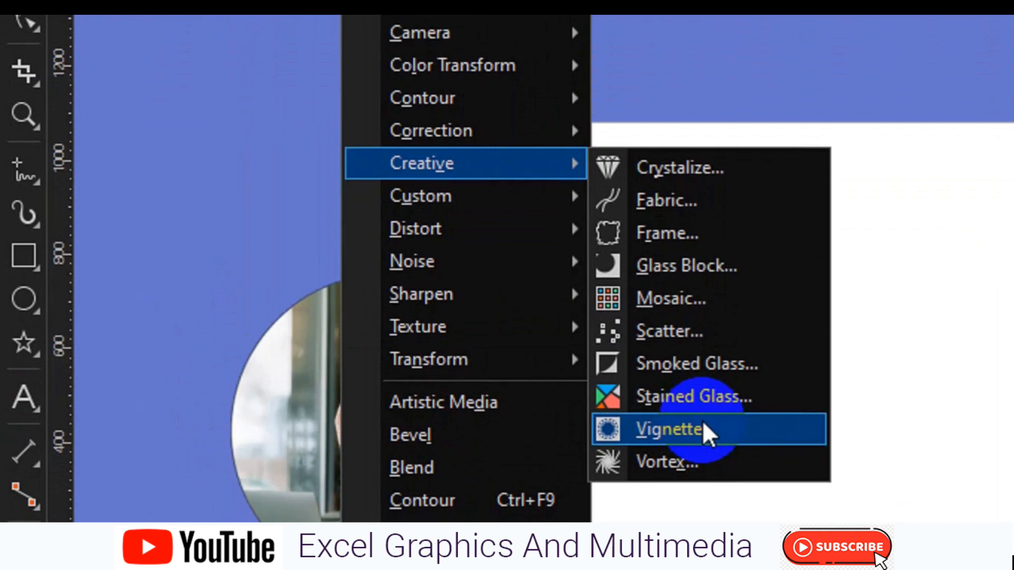
click(702, 427)
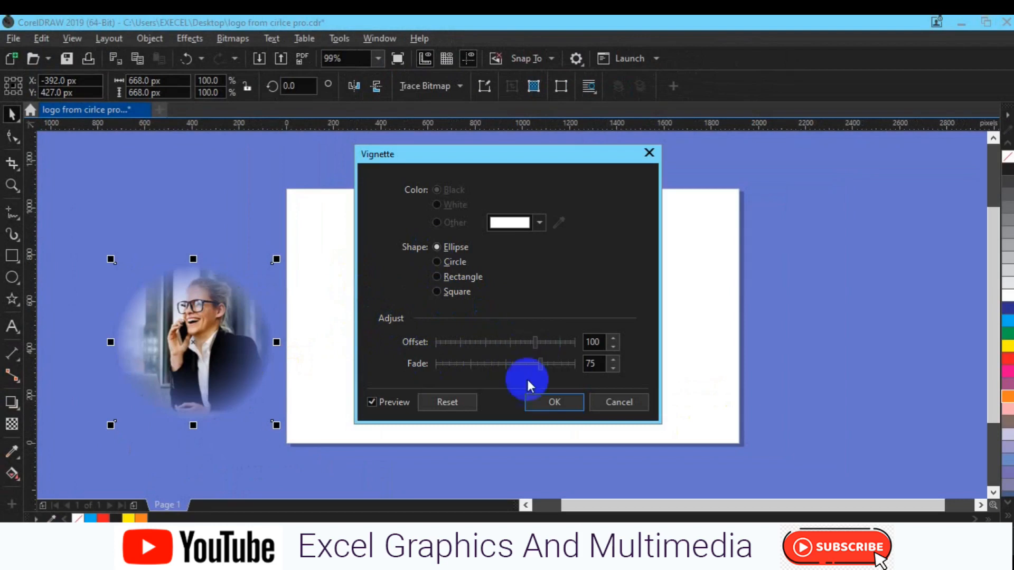
drag(540, 368, 529, 372)
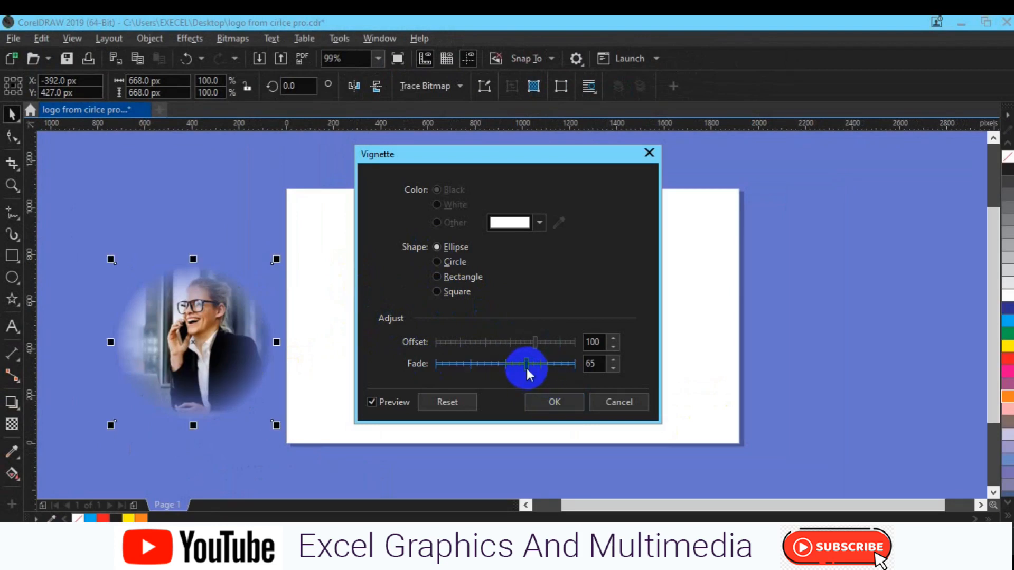
drag(534, 344, 560, 347)
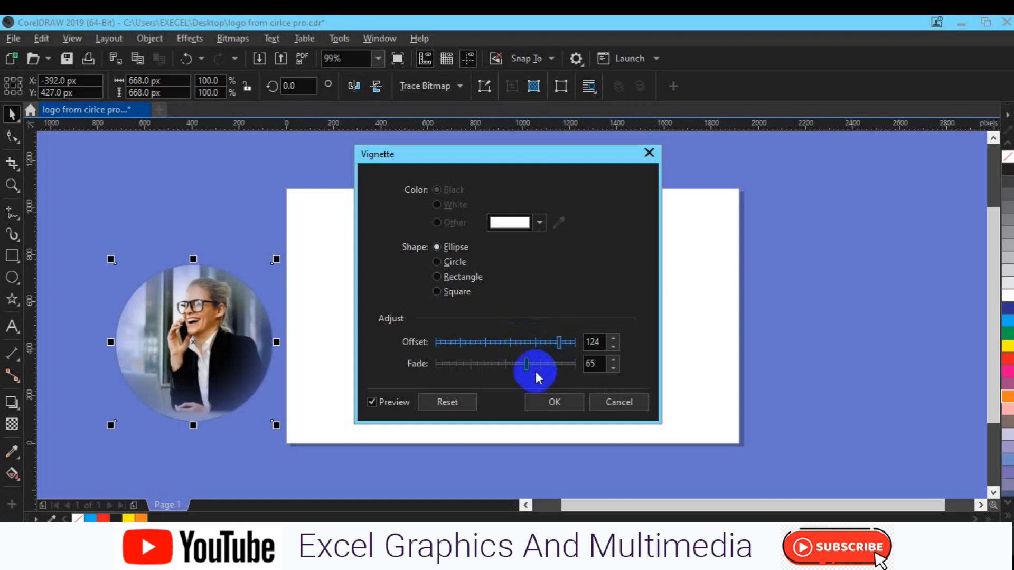
drag(527, 369, 551, 346)
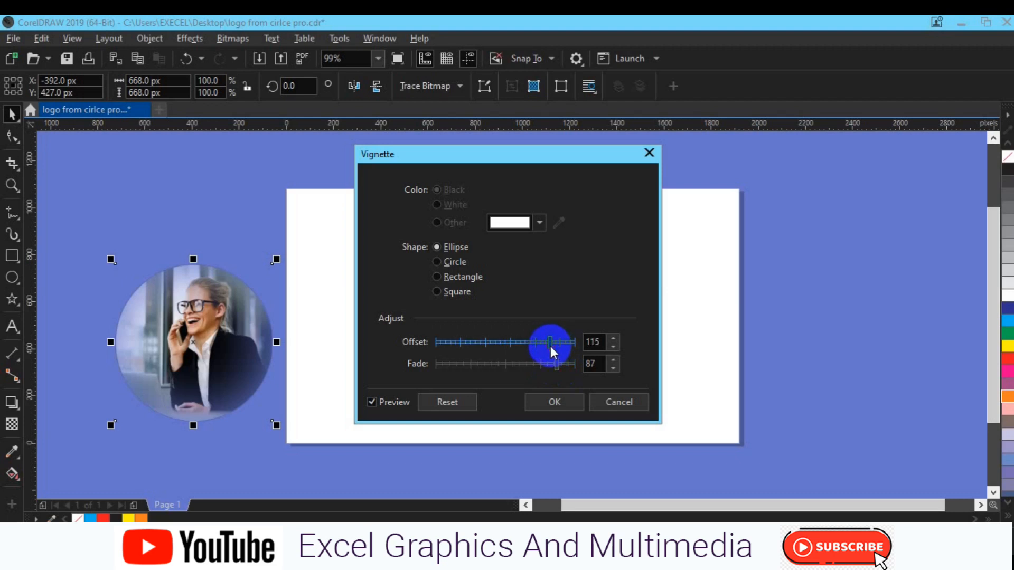
click(550, 347)
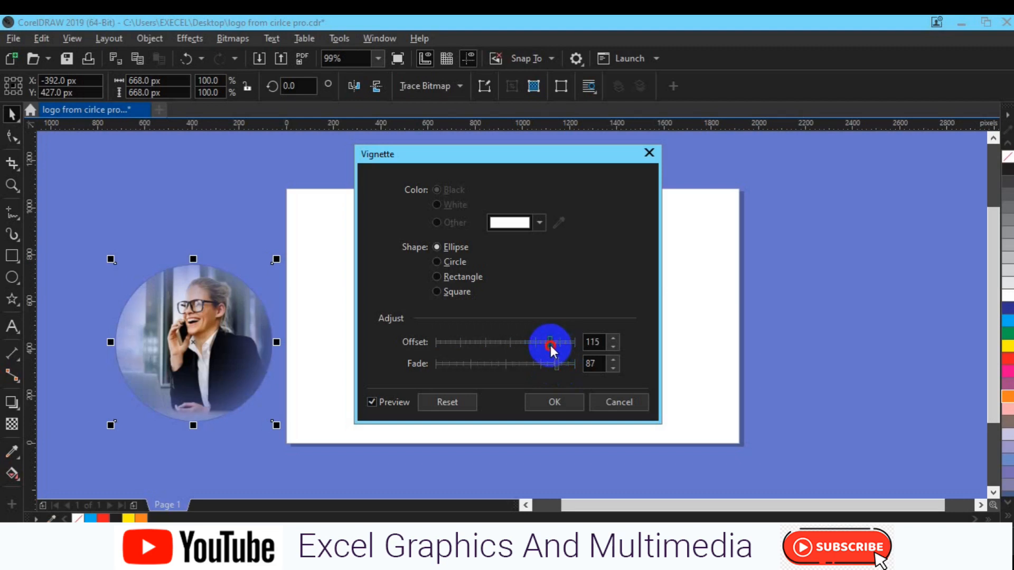
drag(551, 346, 562, 347)
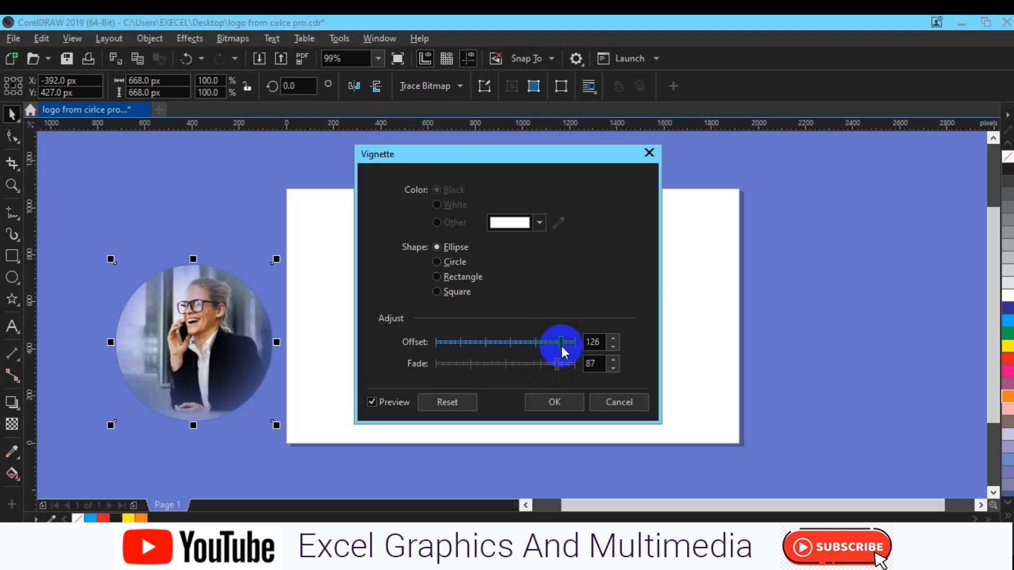
drag(558, 373, 564, 370)
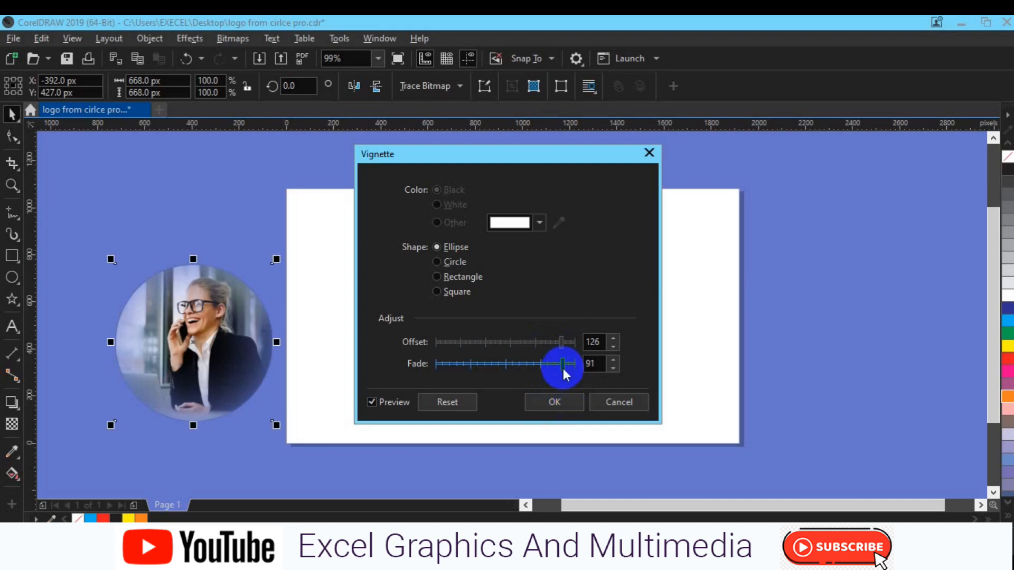
click(557, 401)
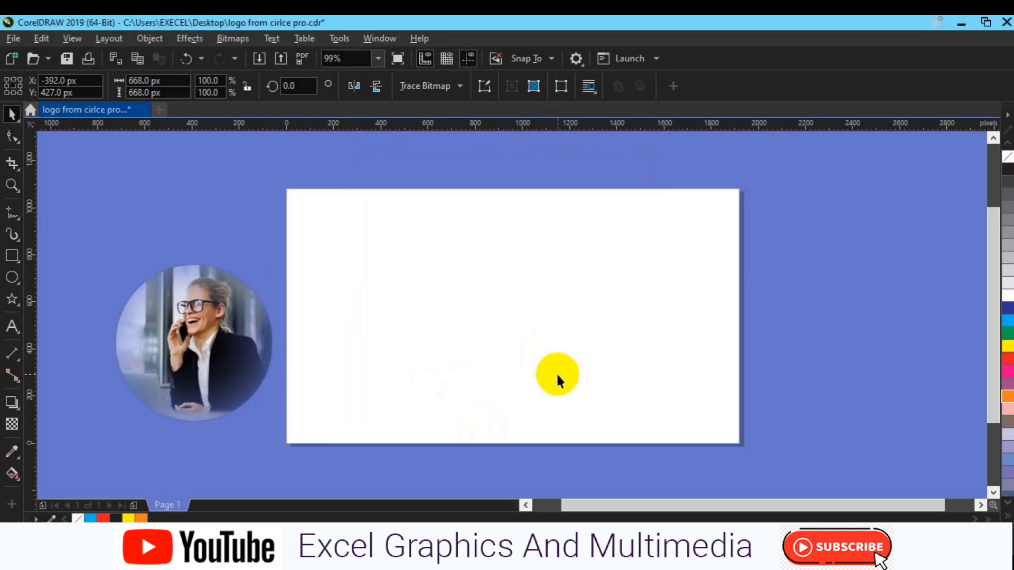
Place the vignetted circular photo without an outline on the left half of the page and delete it
right_click(1008, 161)
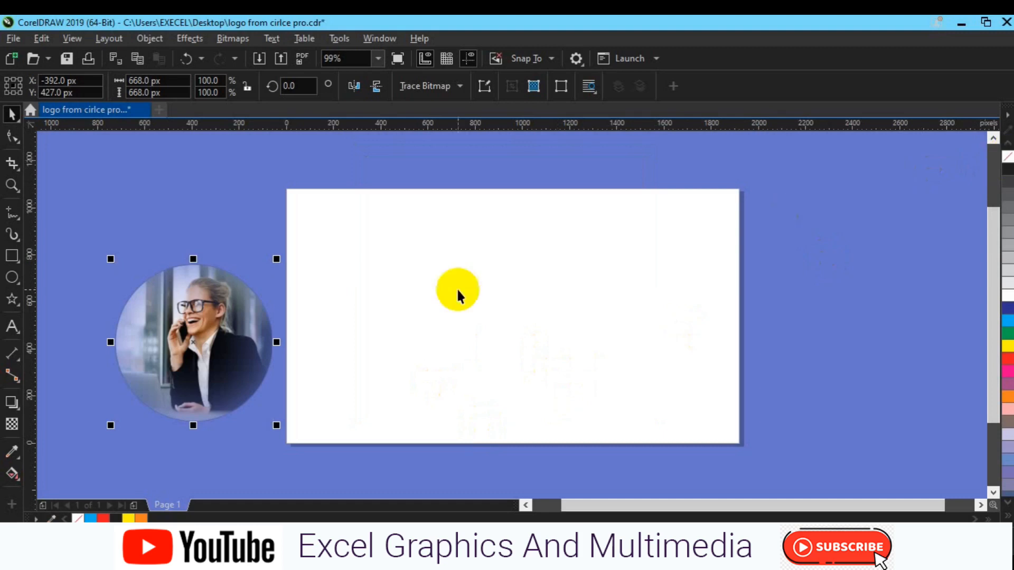
drag(201, 345, 438, 335)
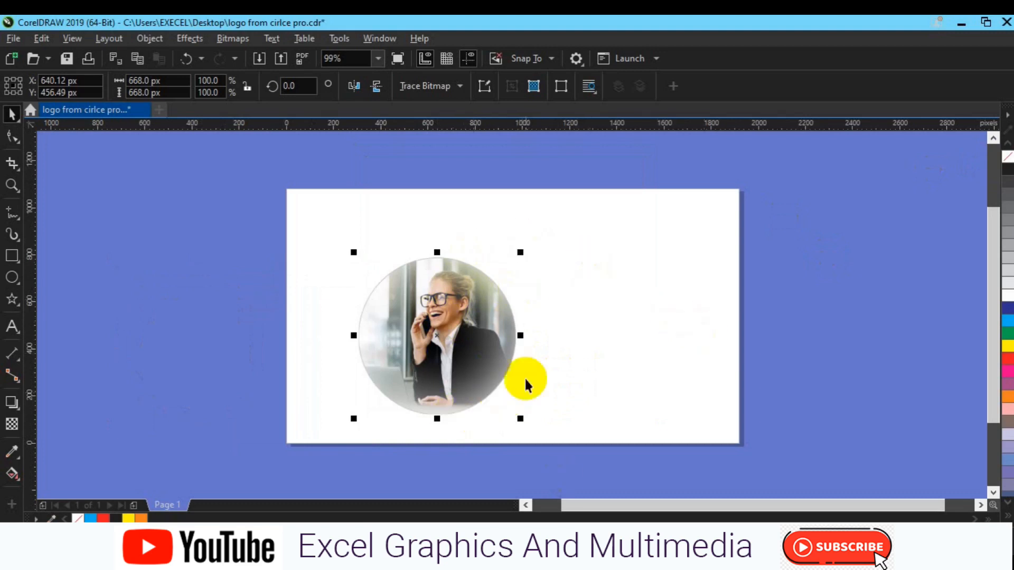
drag(252, 214, 668, 439)
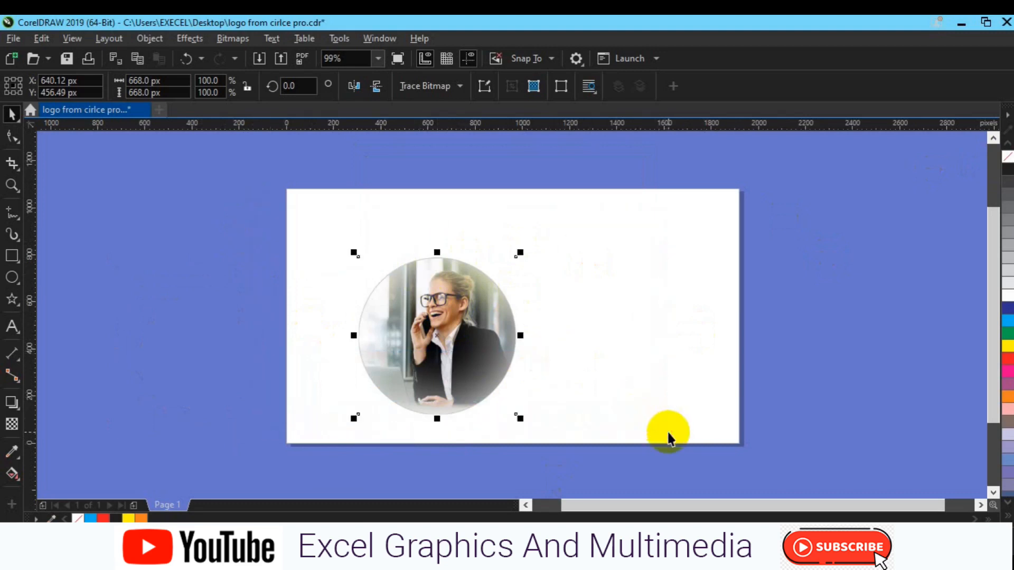
key(Delete)
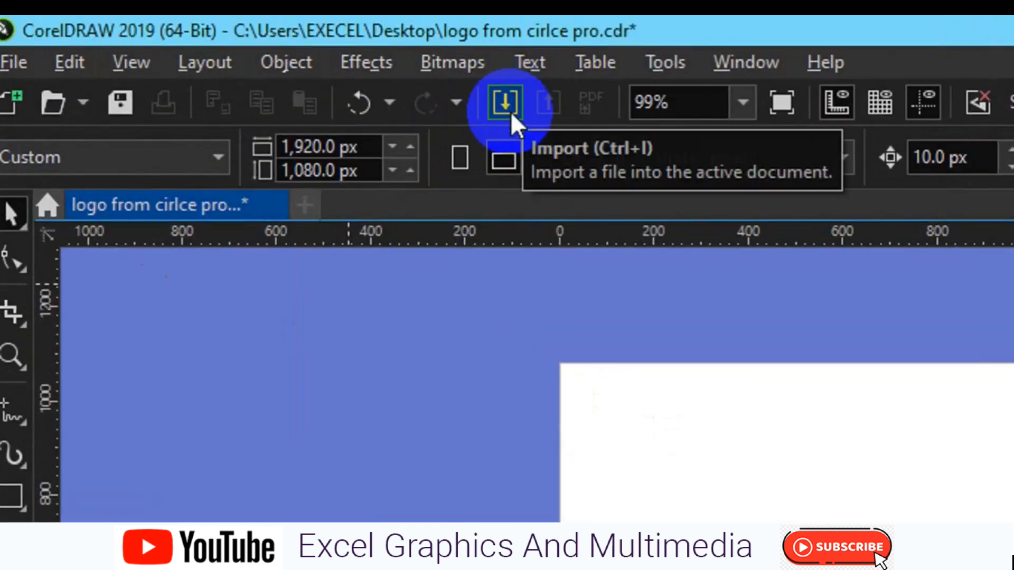
click(259, 58)
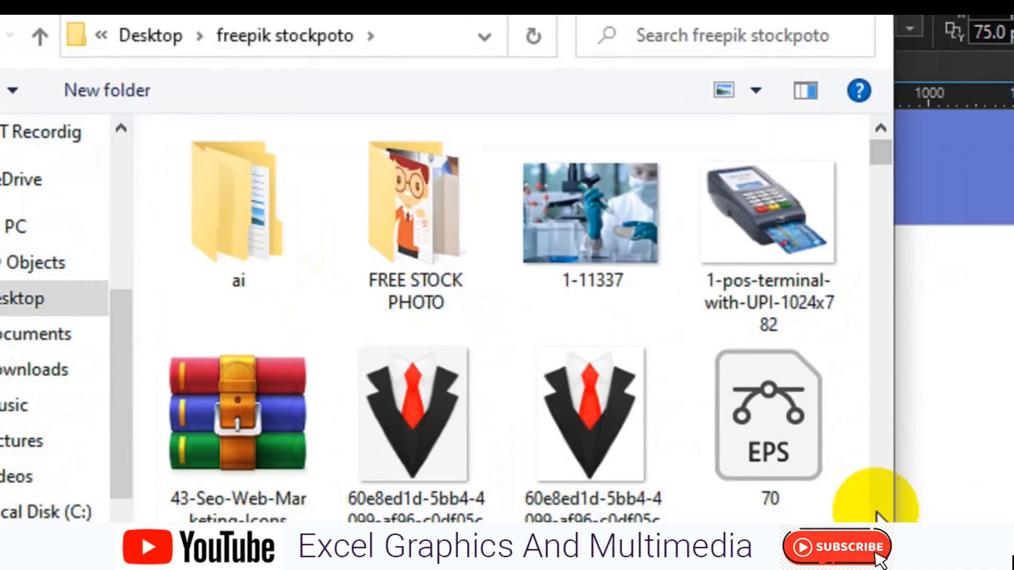
scroll(918, 513, down, 5)
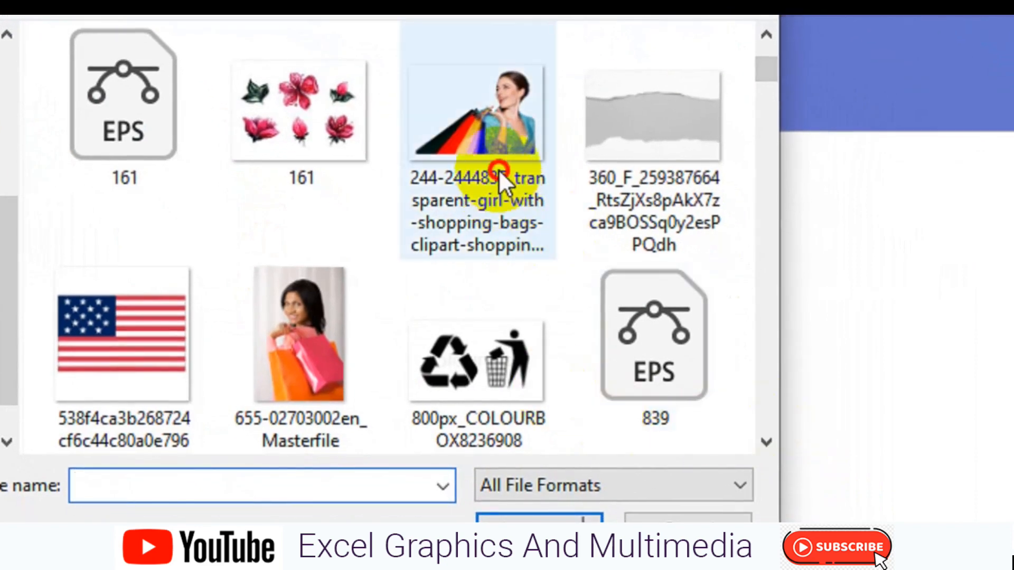
click(500, 192)
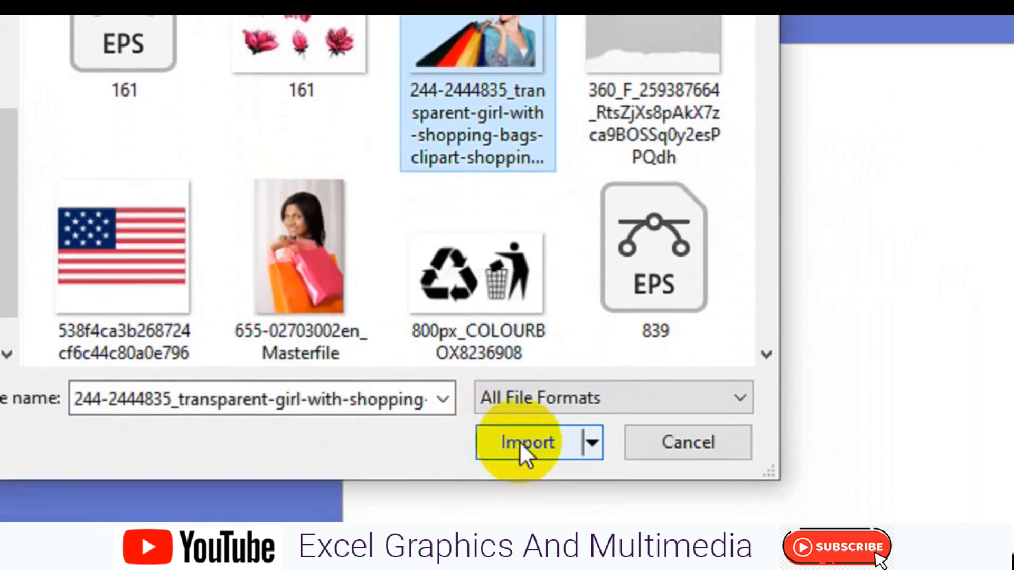
click(510, 478)
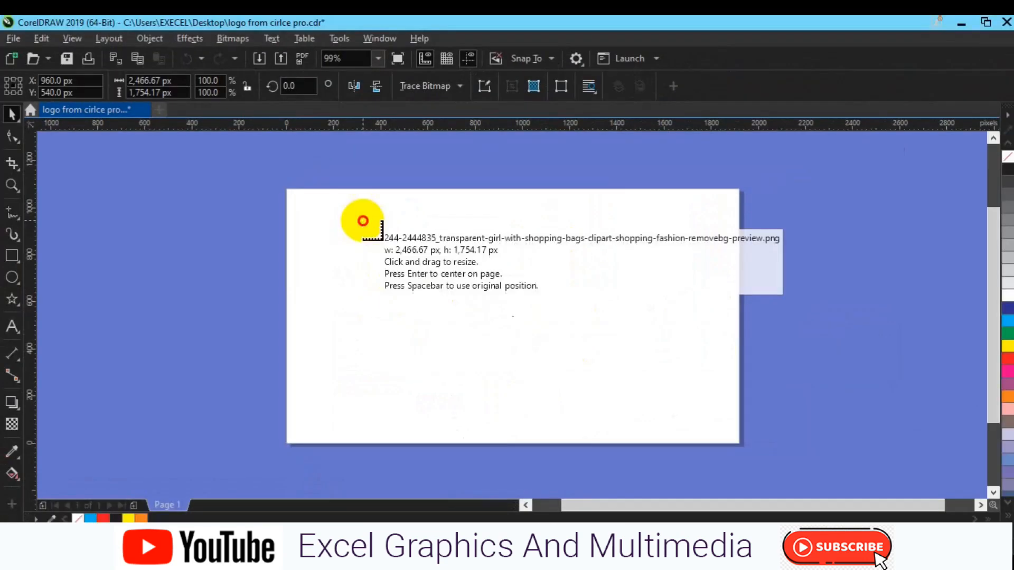
drag(406, 175, 679, 367)
drag(567, 363, 664, 403)
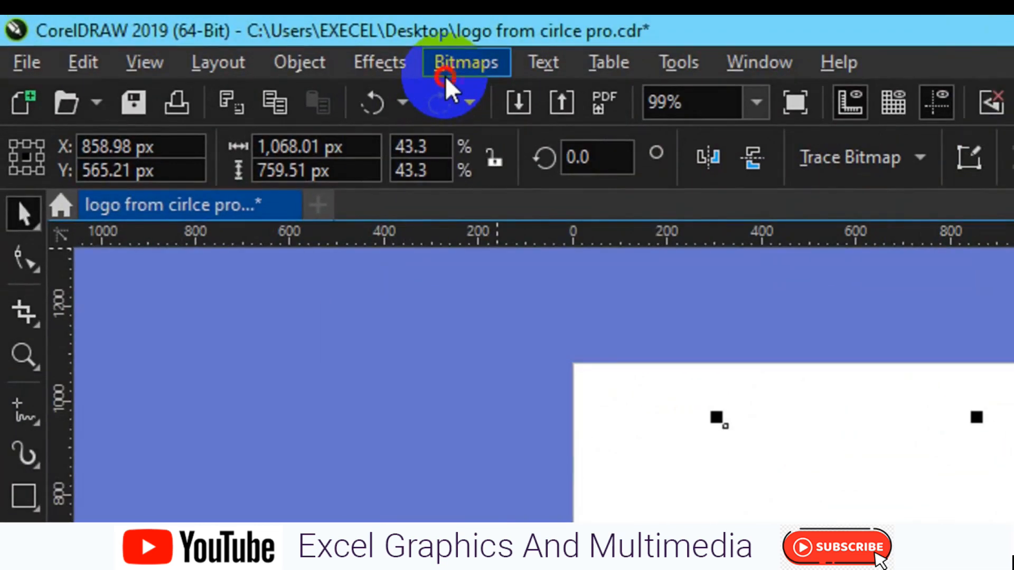
Convert the shopping photo to a 300 dpi Grayscale (8-bit) bitmap with anti-aliasing and a transparent background, and delete it
click(445, 74)
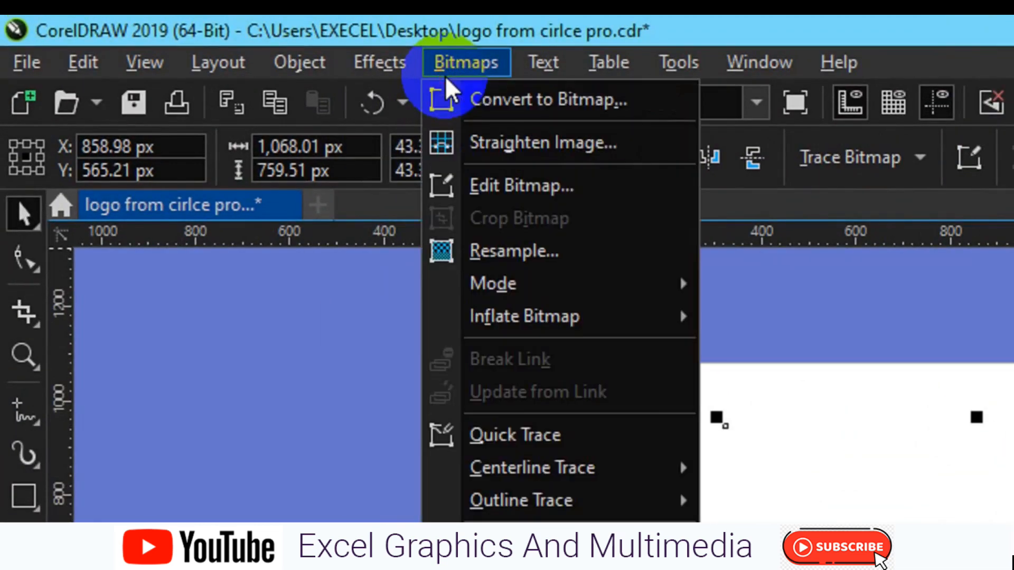
click(510, 107)
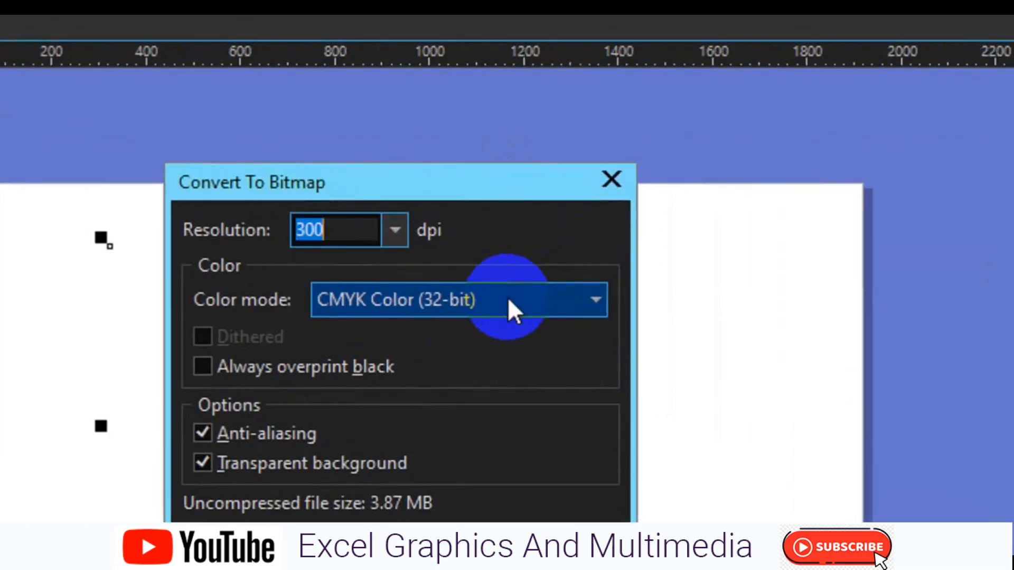
click(561, 245)
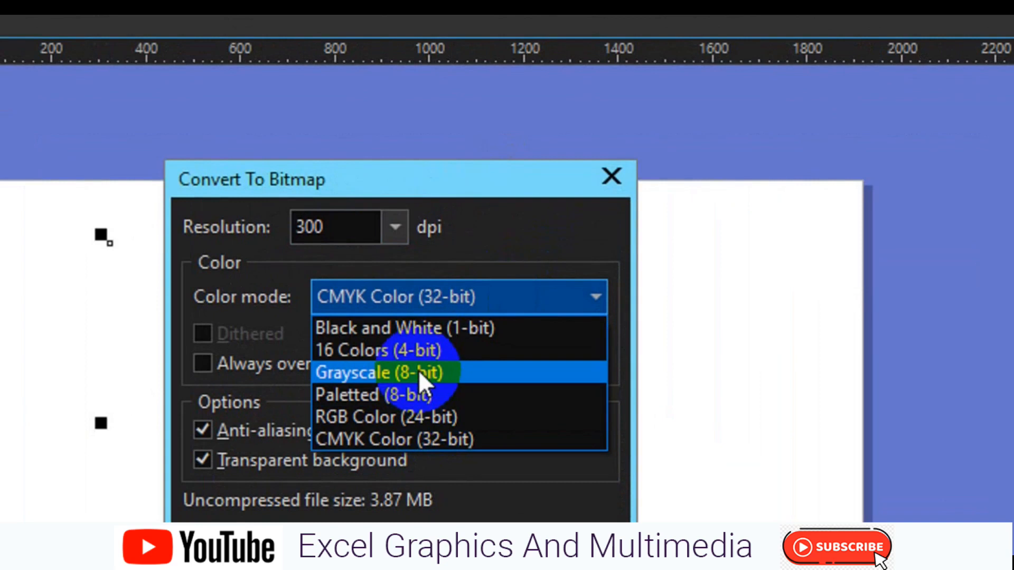
click(419, 372)
drag(337, 219, 292, 228)
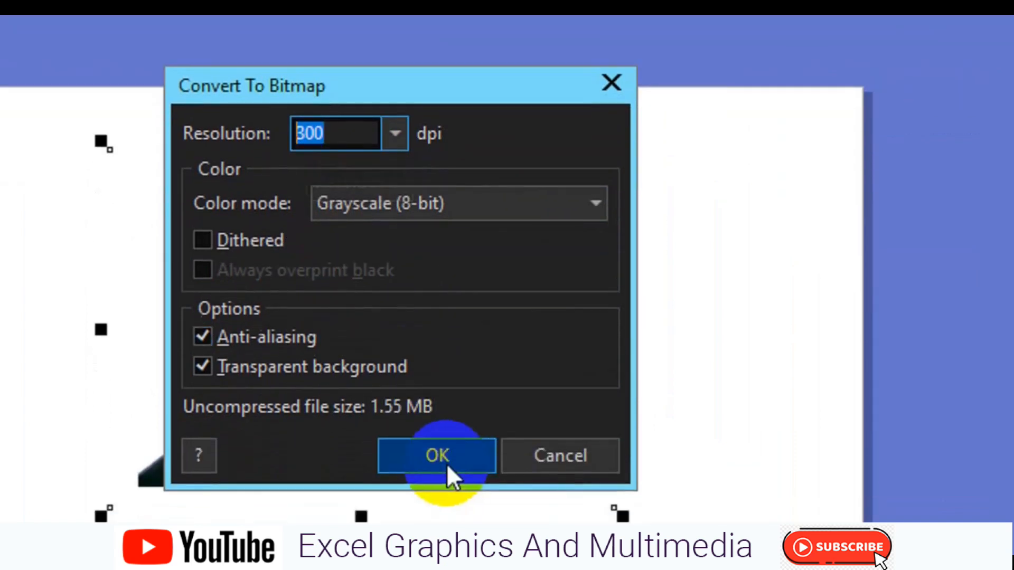
click(438, 421)
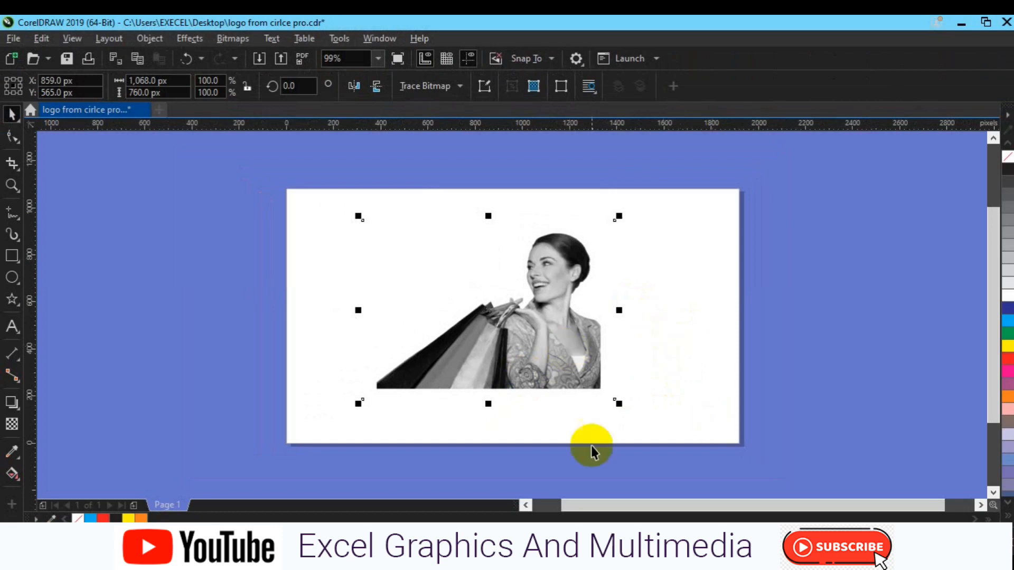
key(Delete)
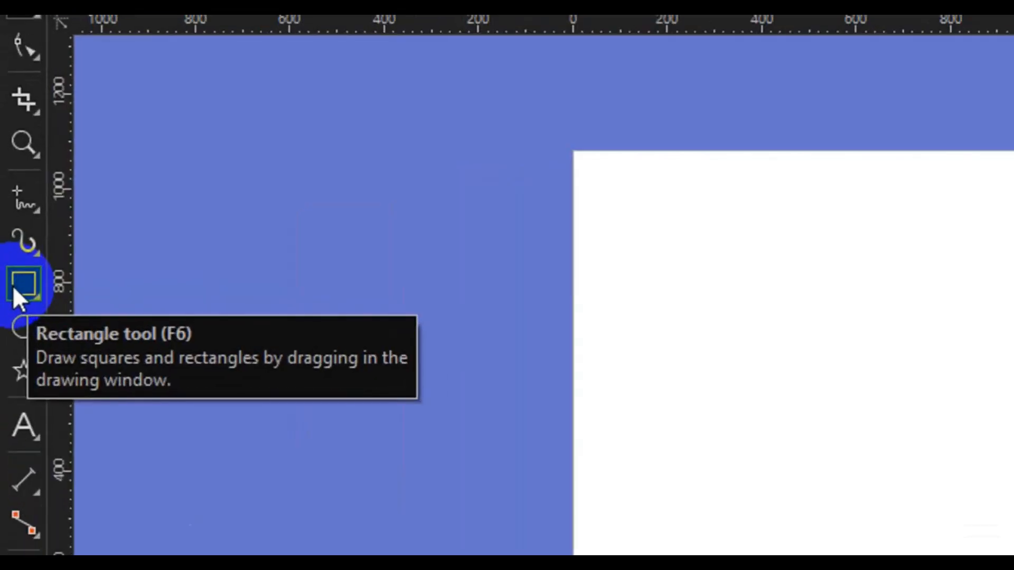
Draw a rectangle about 1024 by 712 px, fill it with red, and move it to the middle of the page
click(12, 257)
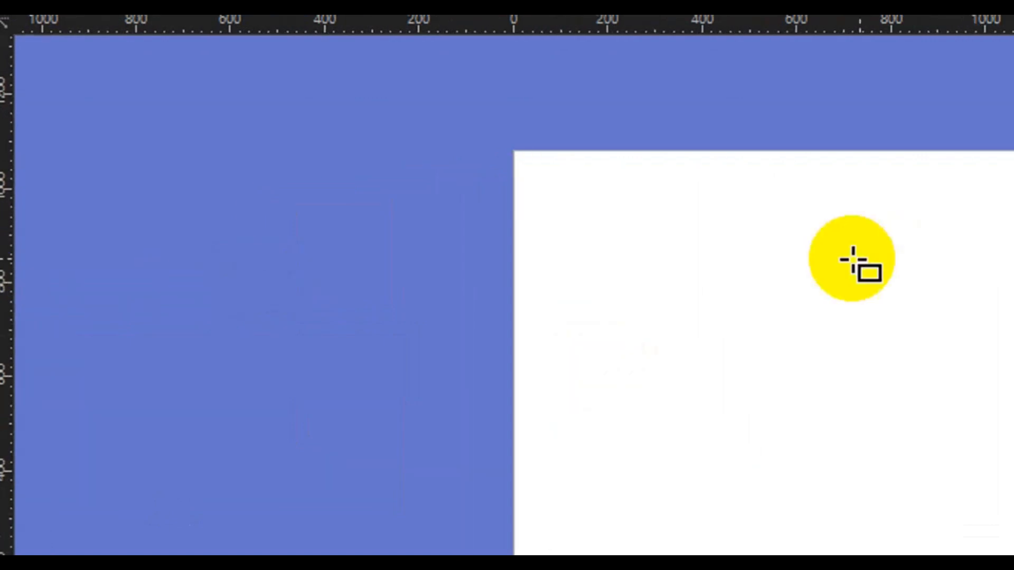
drag(783, 252, 1013, 569)
drag(875, 467, 876, 468)
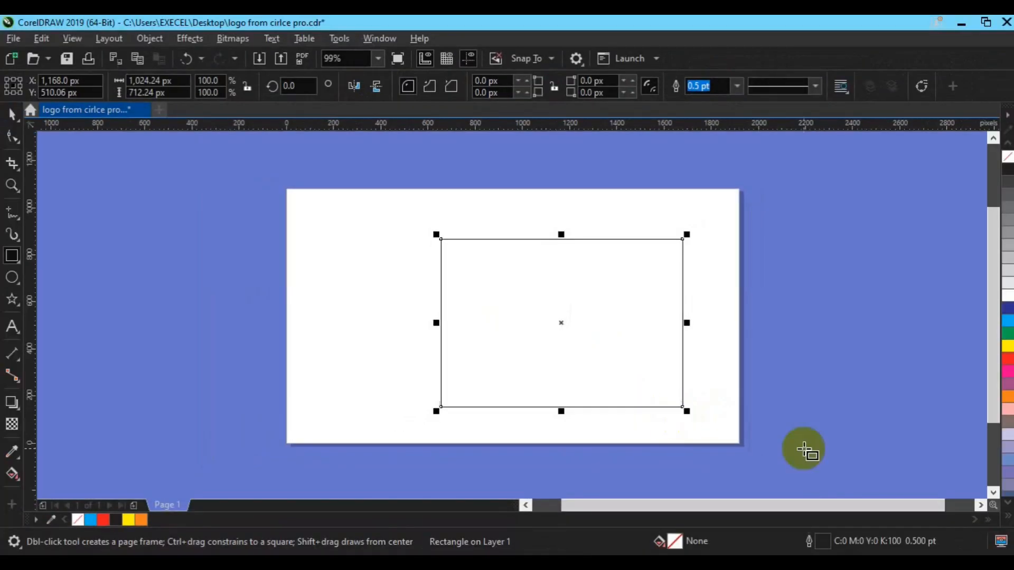
click(1008, 359)
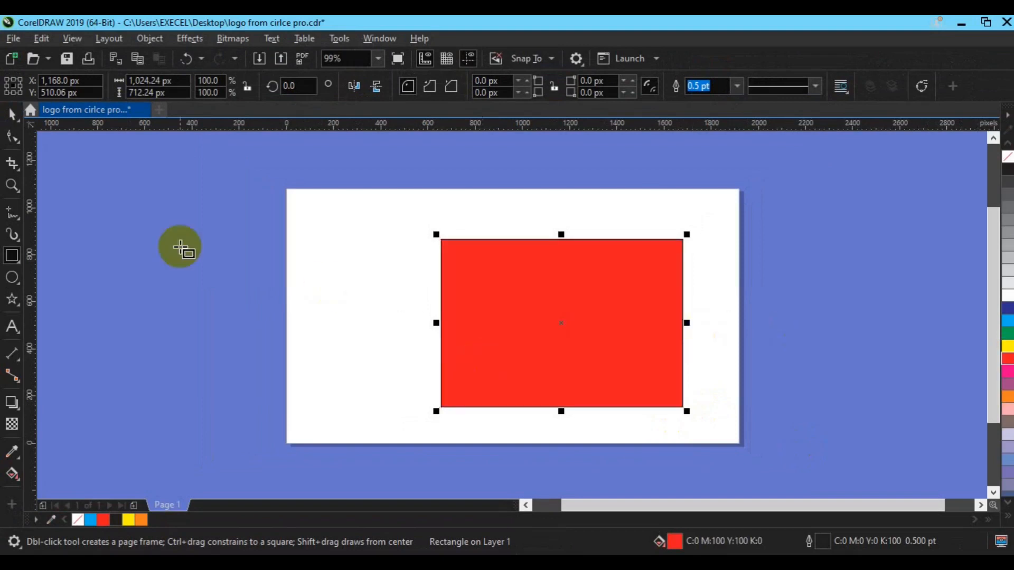
click(11, 119)
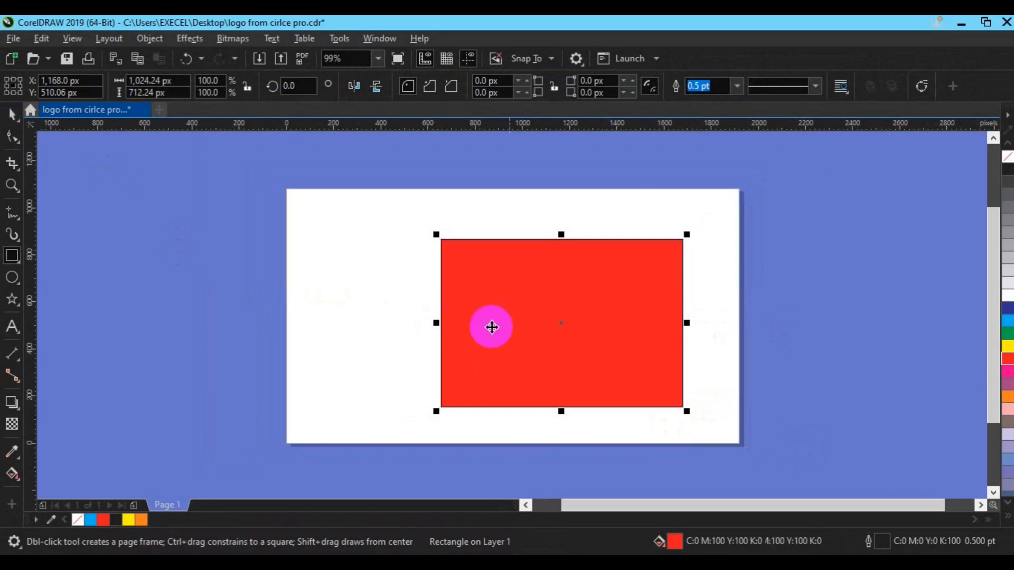
drag(561, 323, 516, 316)
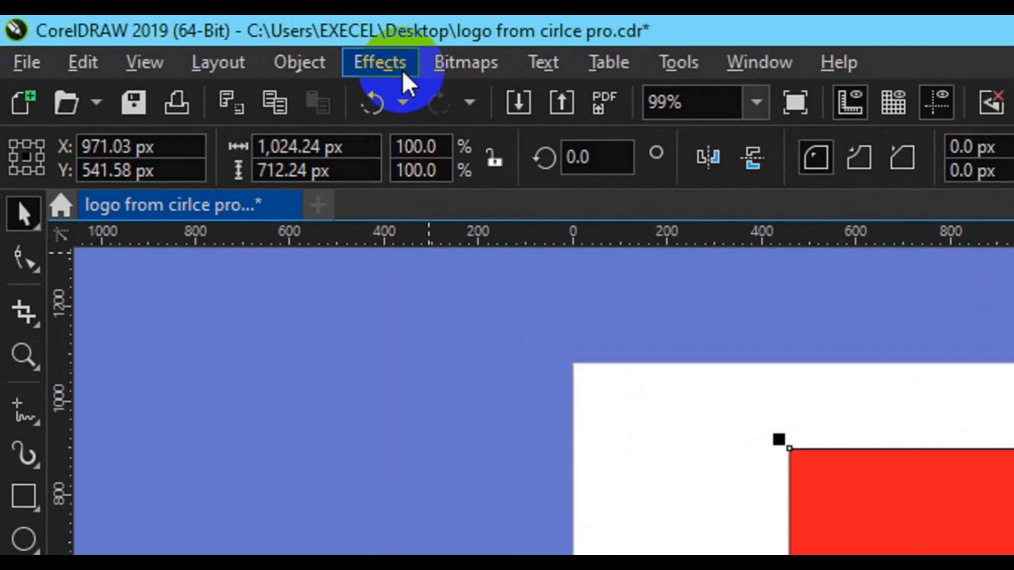
Apply the Cobblestone texture effect to the red rectangle with roughness 16 and size 30, and delete the rectangle
click(404, 74)
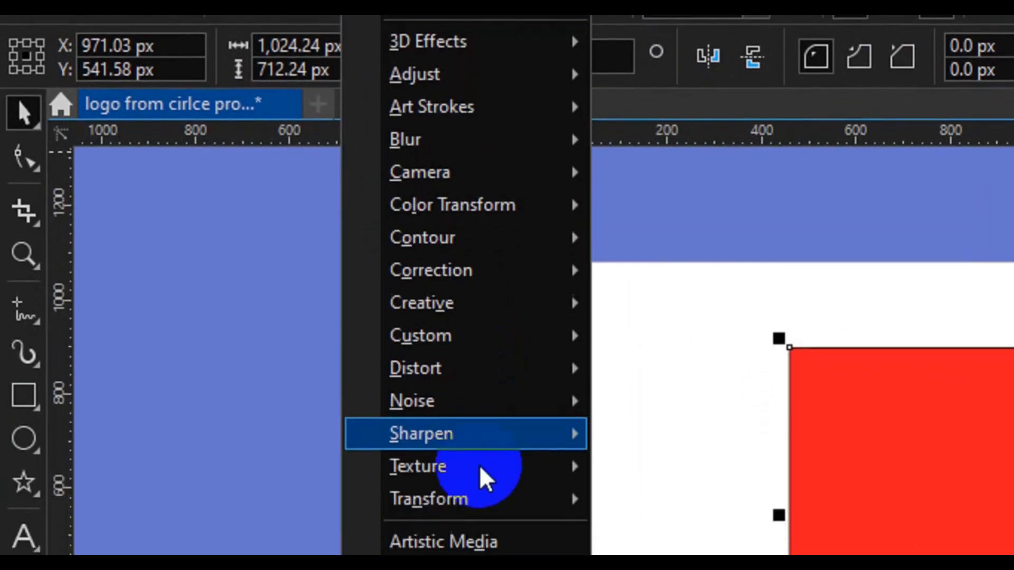
mouse_move(483, 534)
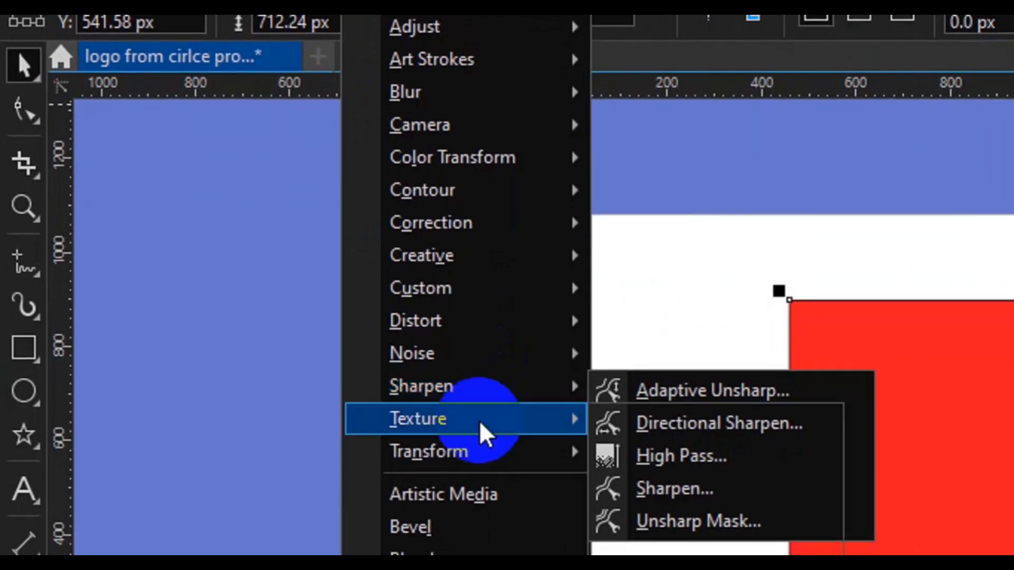
mouse_move(485, 433)
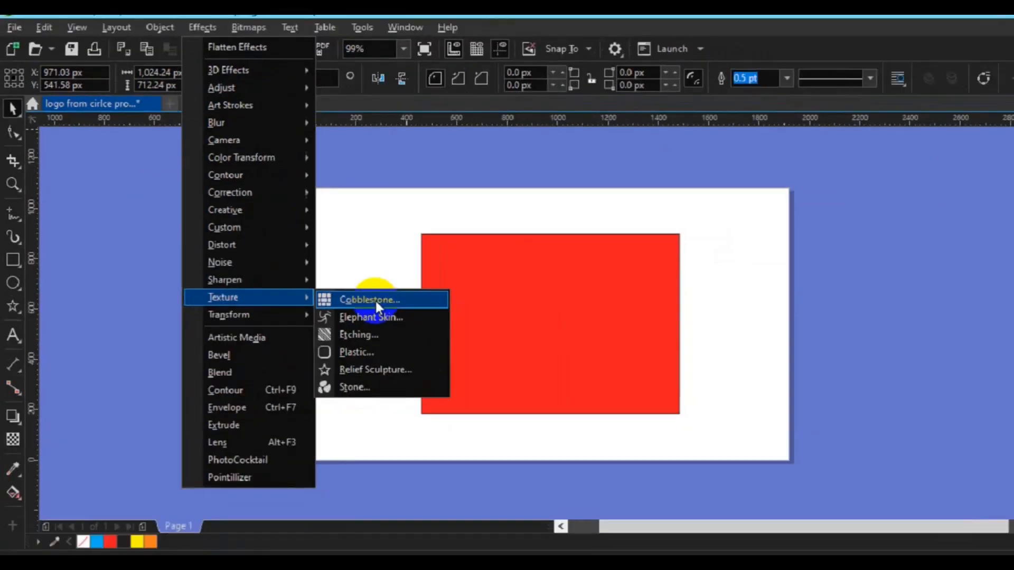
click(705, 394)
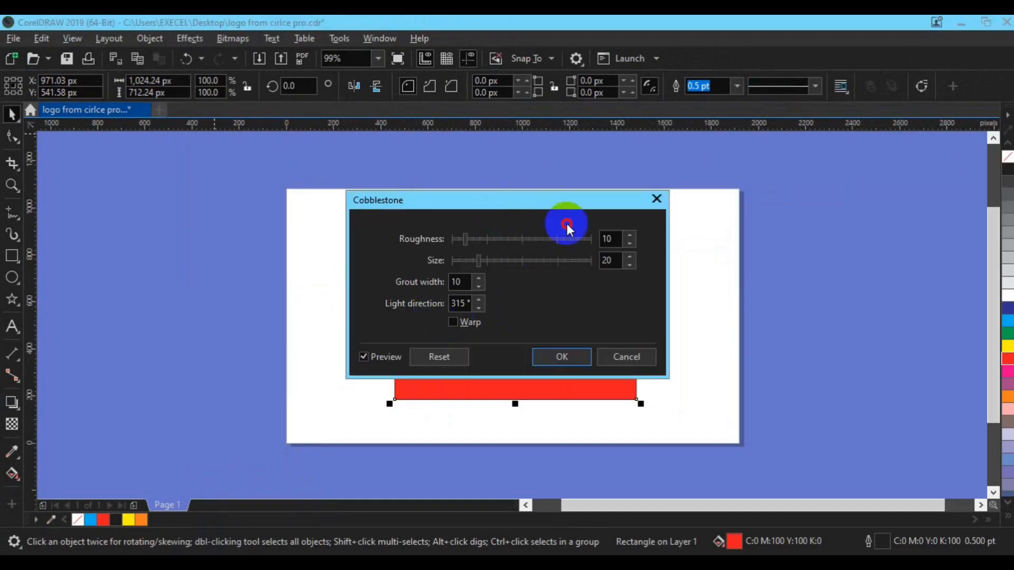
drag(496, 200, 724, 205)
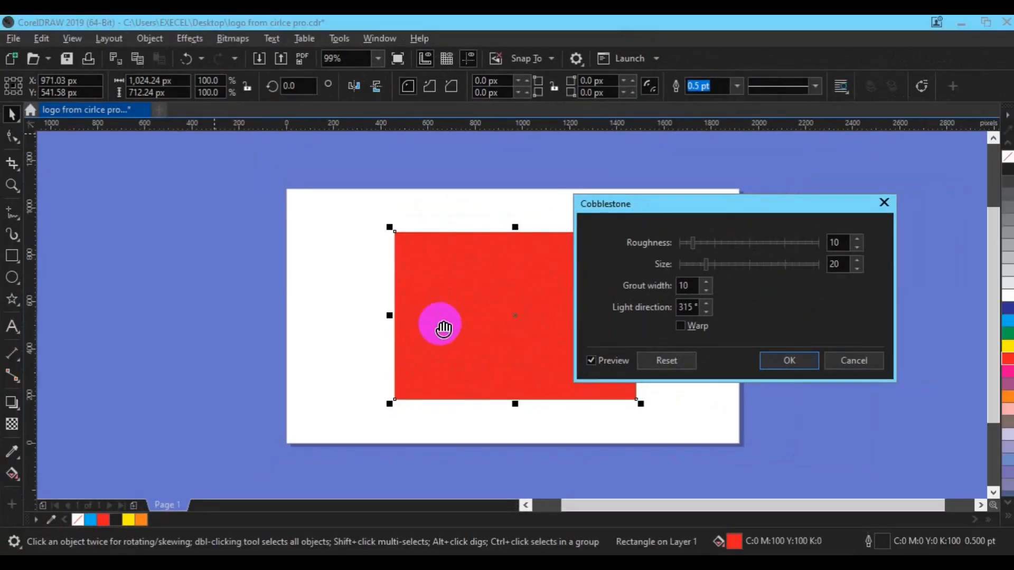
drag(708, 264, 721, 264)
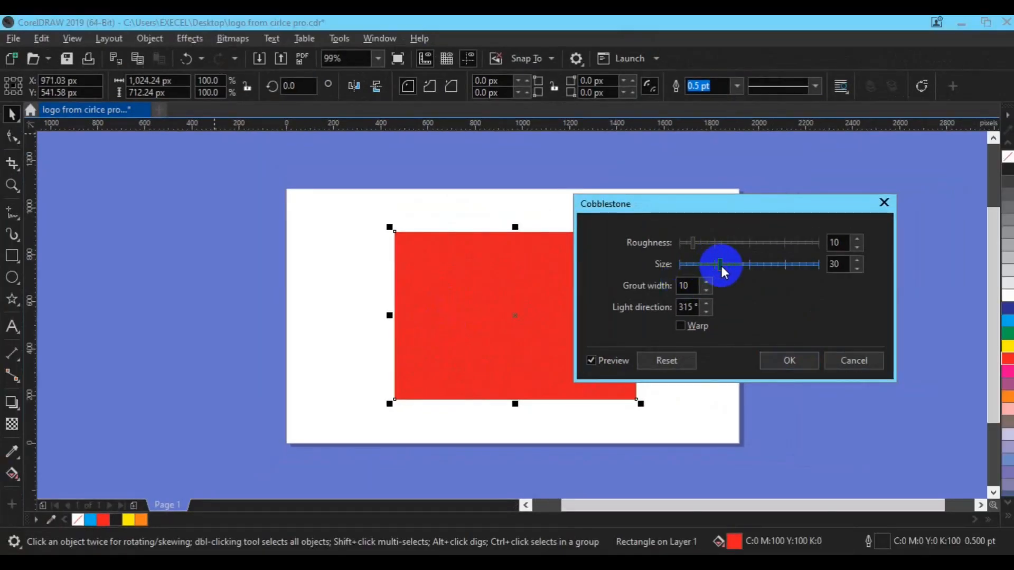
click(701, 242)
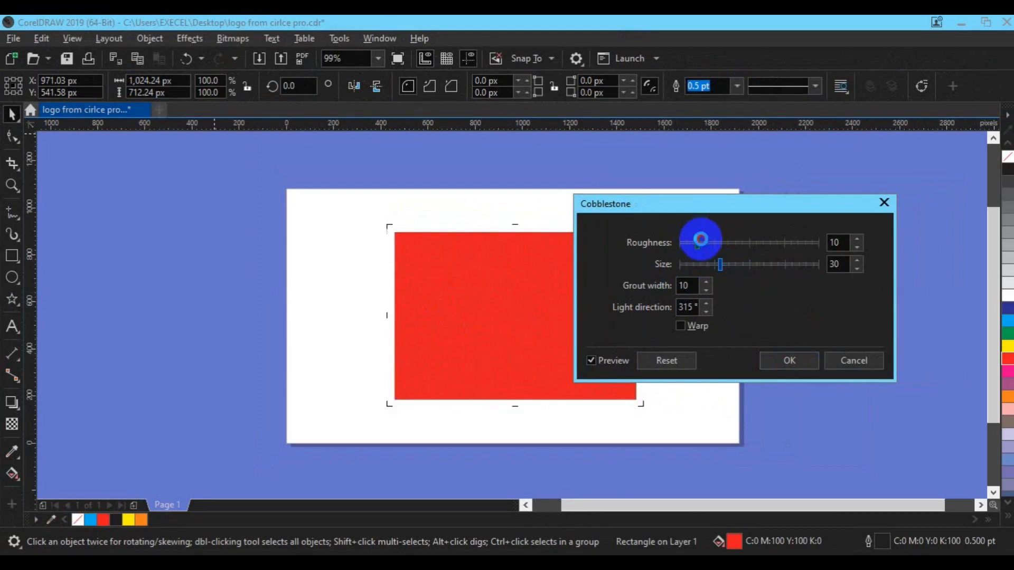
drag(704, 244, 705, 245)
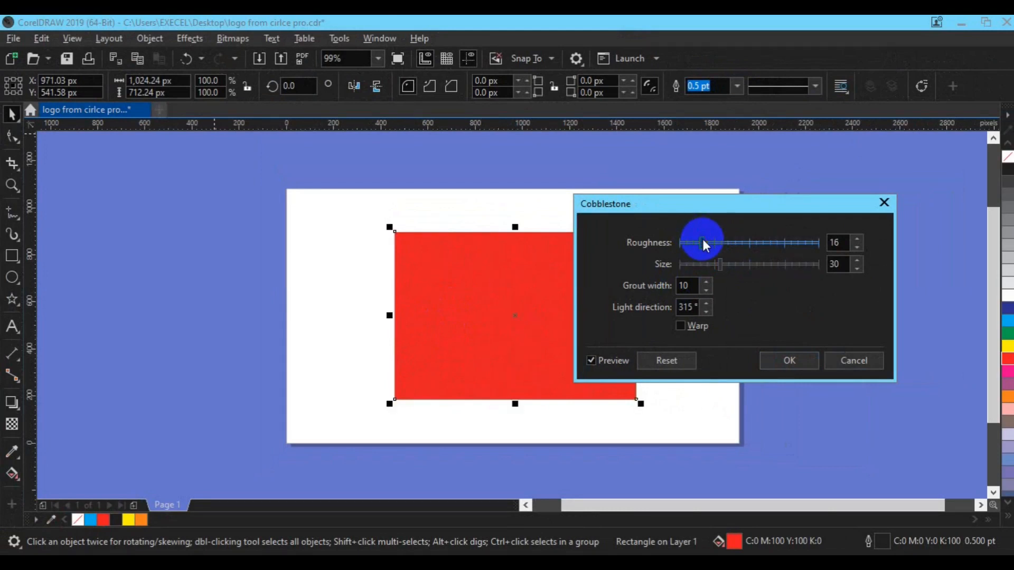
click(781, 370)
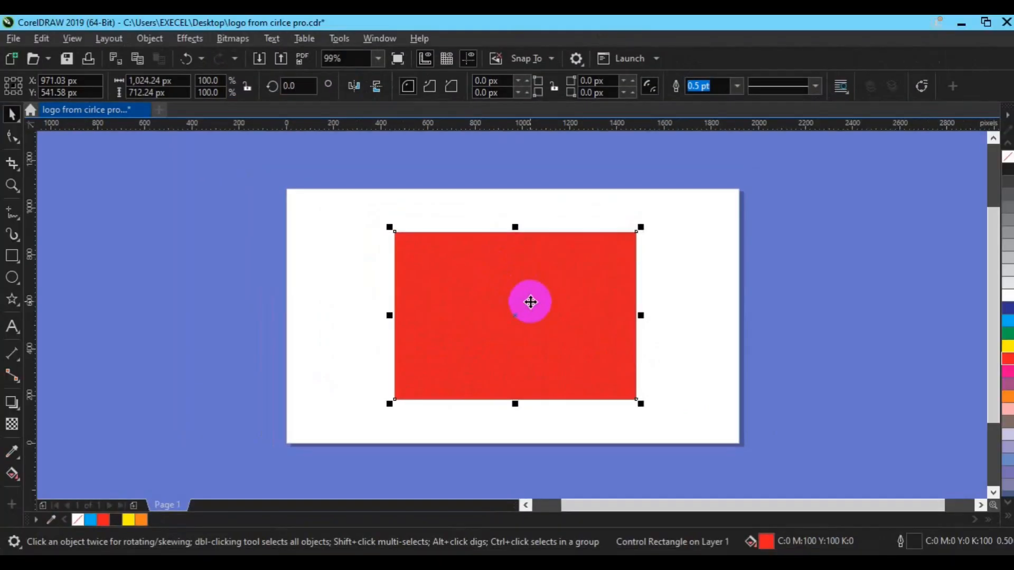
key(Delete)
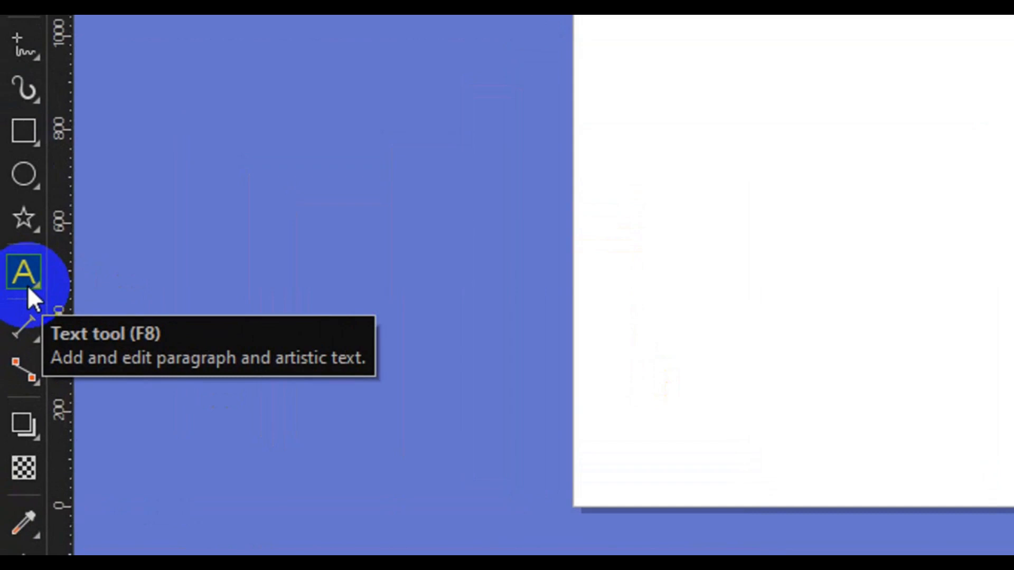
Add the letter "C" as bold Arial artistic text on the page and enlarge it to about 427 by 507 px
click(18, 281)
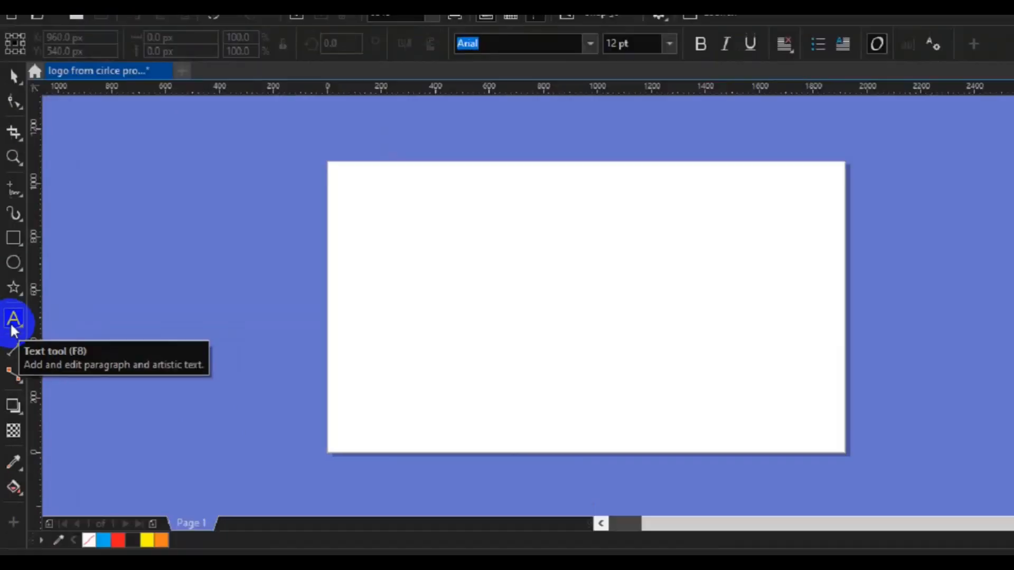
click(439, 316)
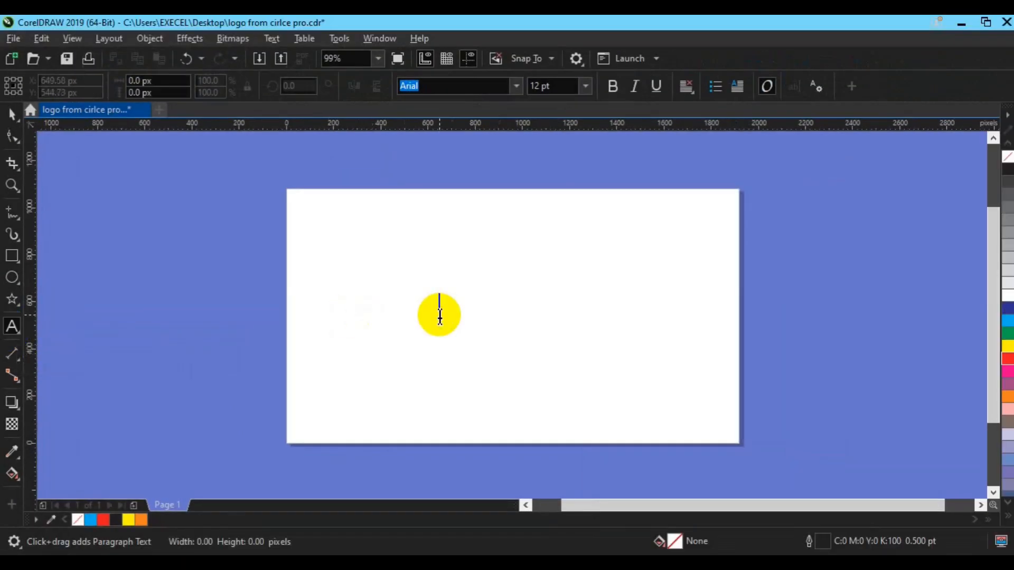
text(C)
key(Escape)
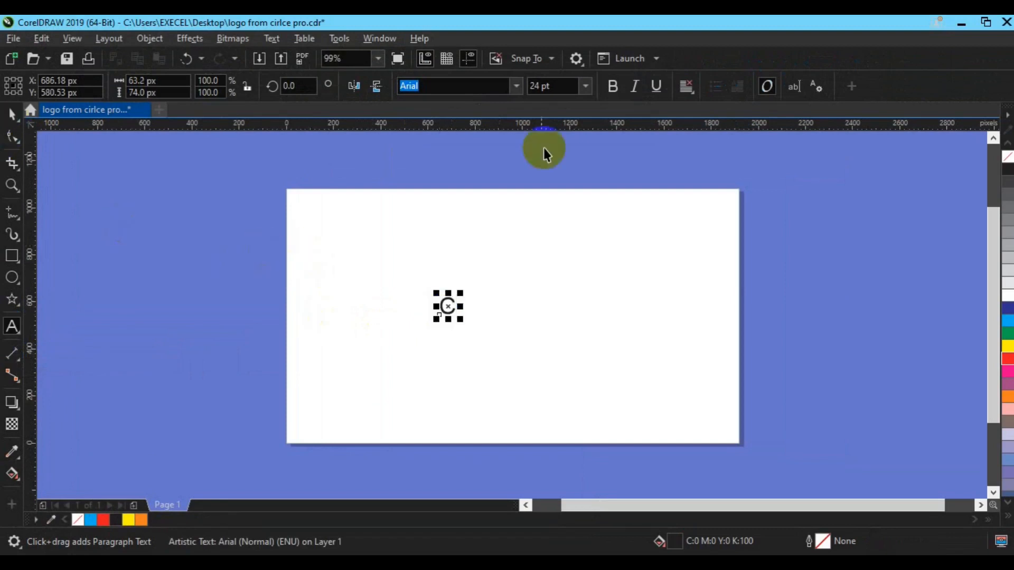
key(ctrl+space)
click(617, 90)
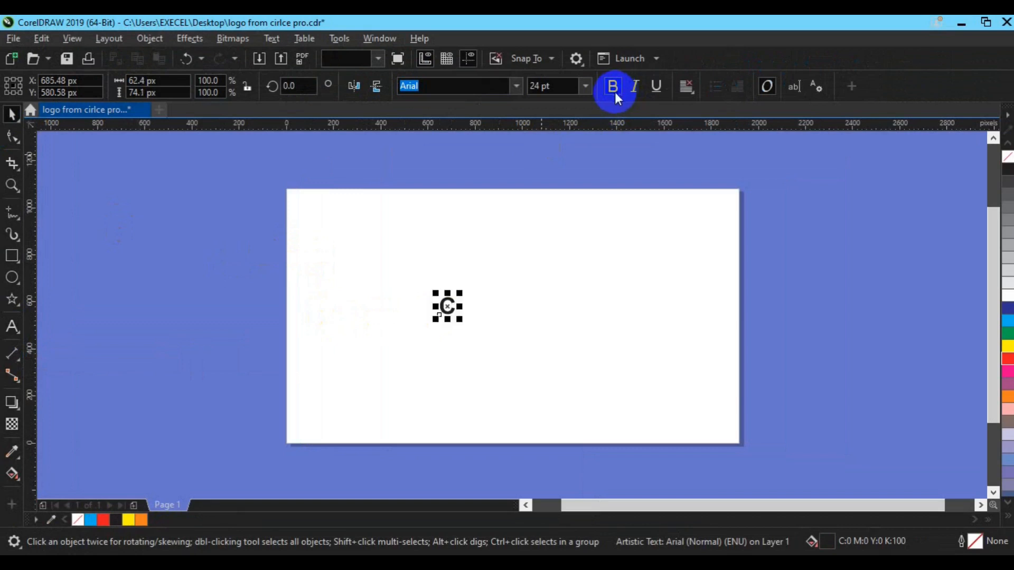
drag(464, 320, 546, 371)
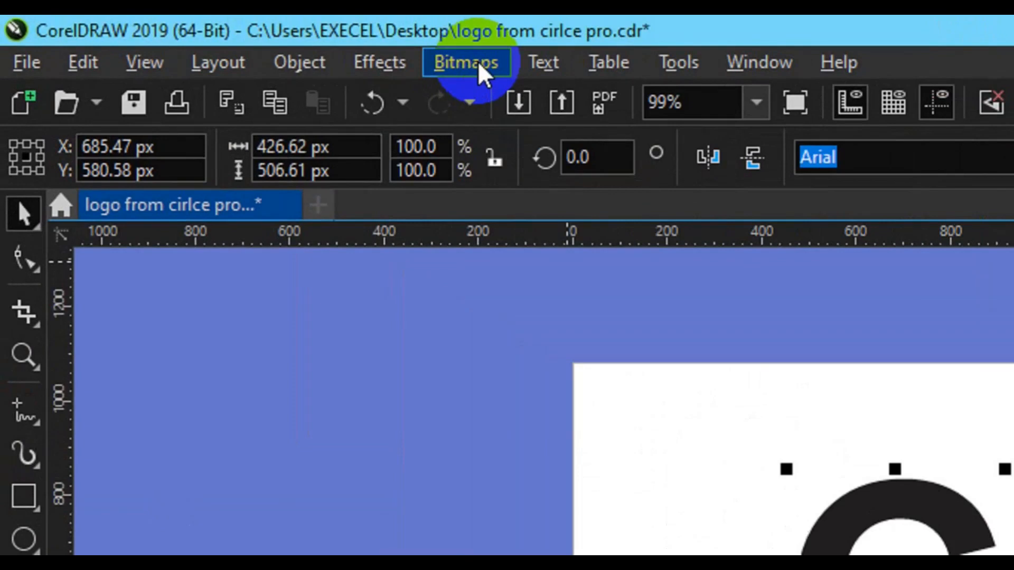
Convert the letter C to a 300 dpi CMYK Color (32-bit) bitmap with anti-aliasing and a transparent background
click(479, 62)
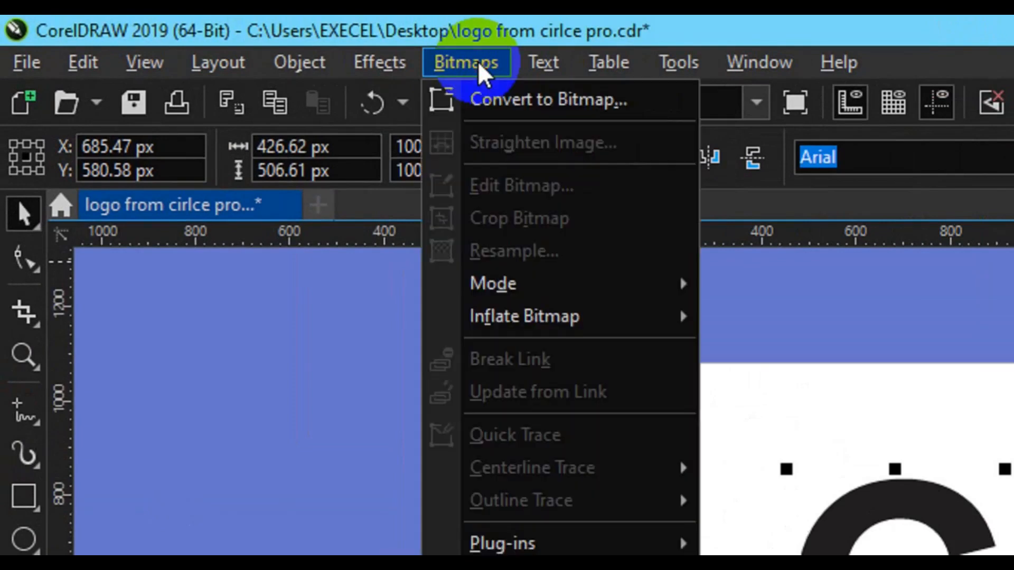
click(535, 106)
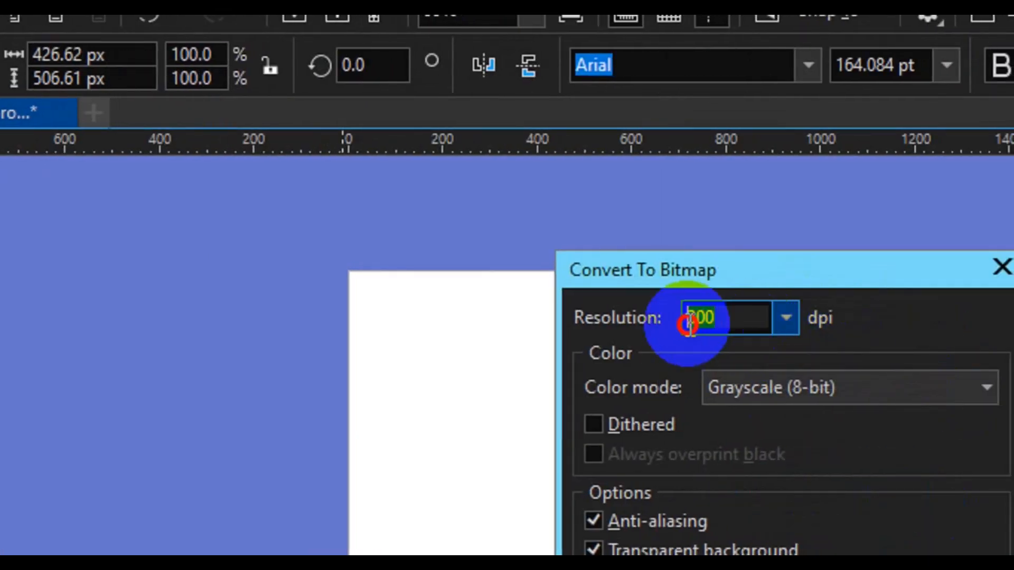
click(778, 397)
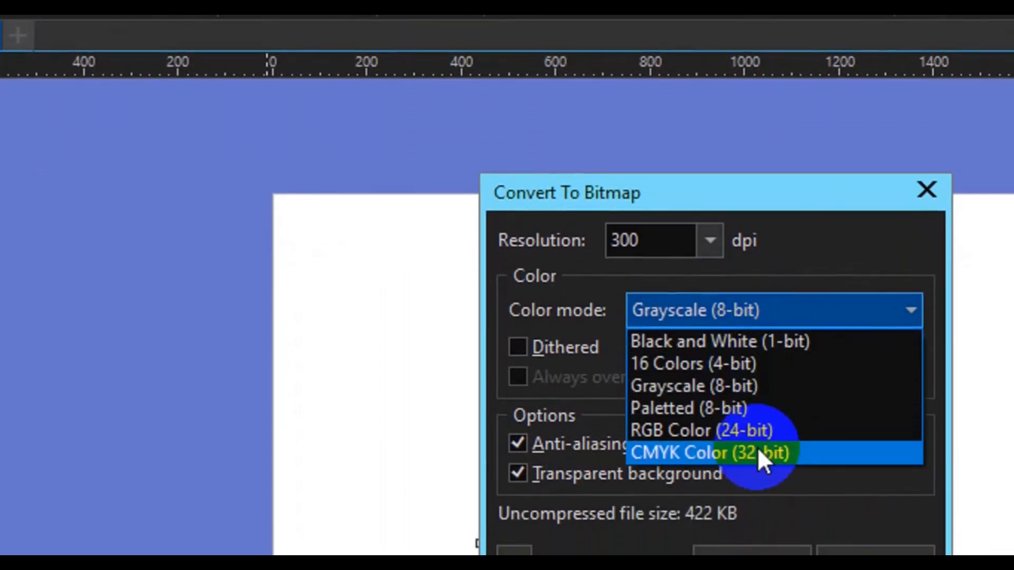
click(757, 527)
click(750, 504)
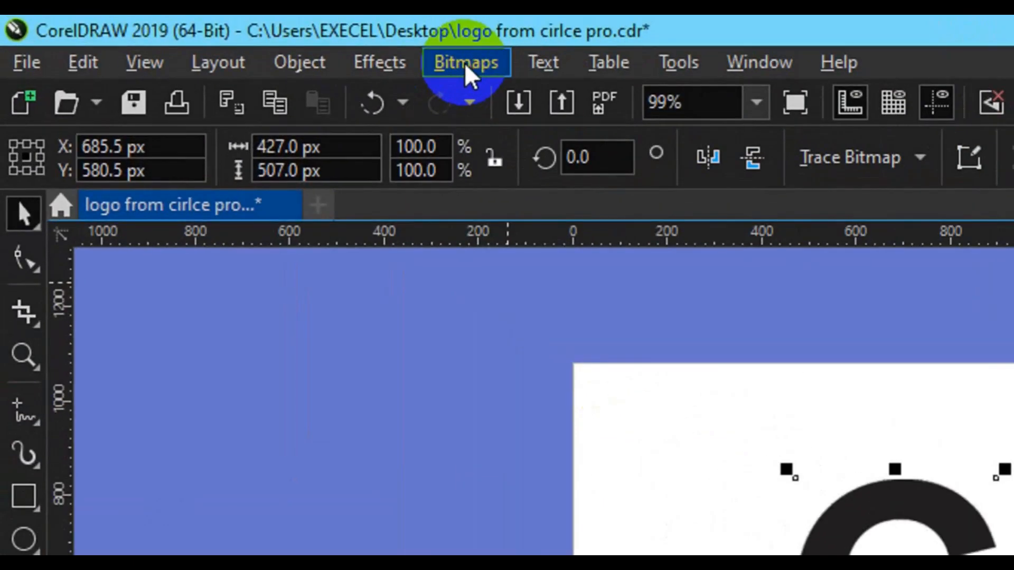
Apply a Centerline Trace of type Line Drawing to the letter C bitmap and move the traced curve to the right of it
click(464, 63)
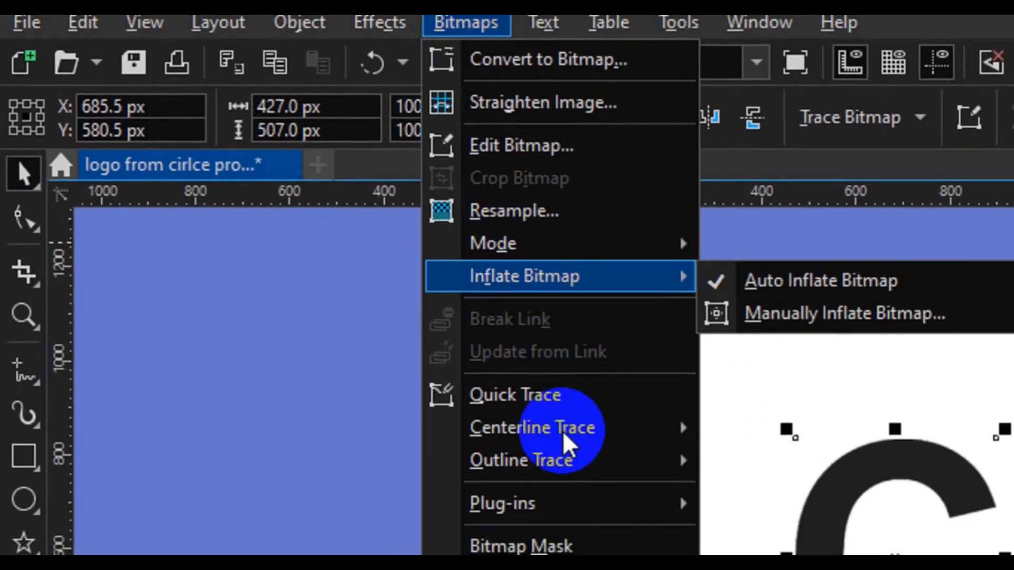
mouse_move(564, 434)
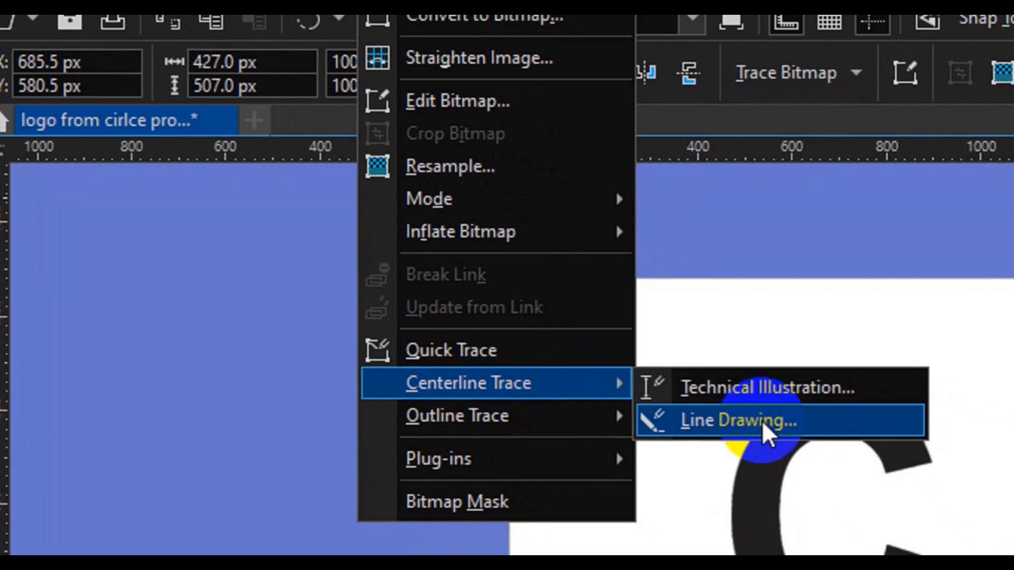
click(762, 421)
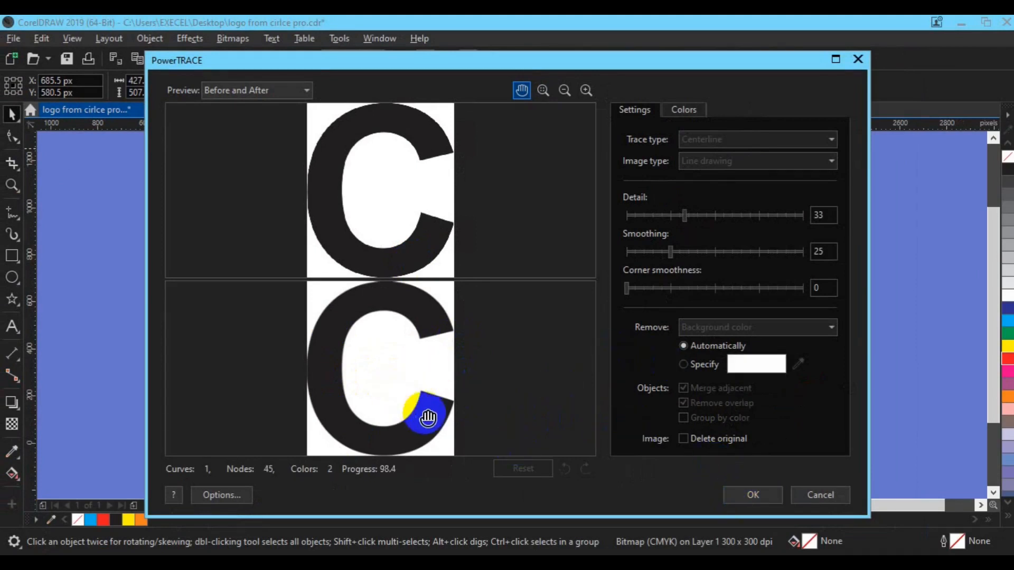
click(741, 491)
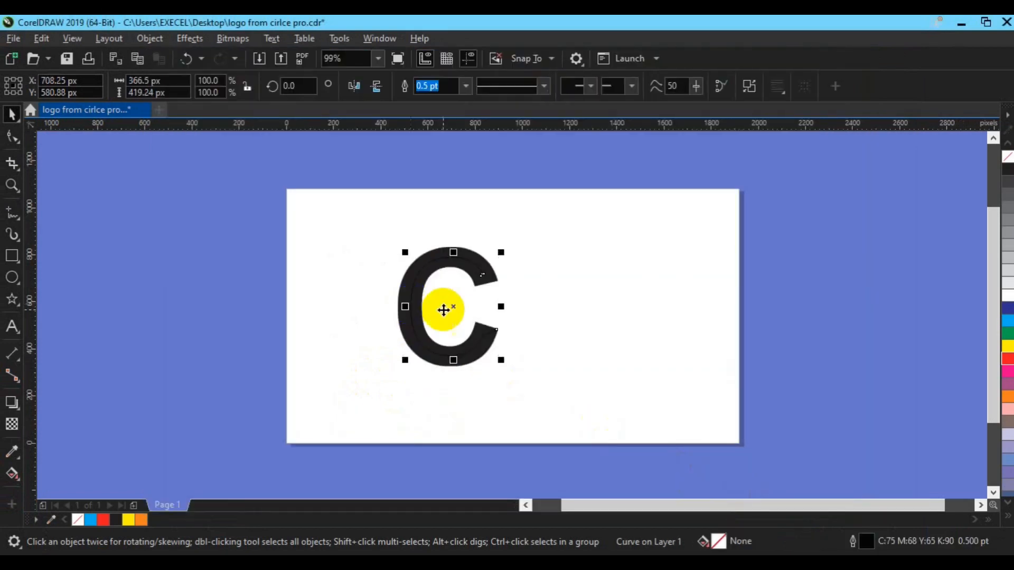
mouse_move(453, 301)
mouse_down()
mouse_move(519, 296)
mouse_move(584, 313)
mouse_up()
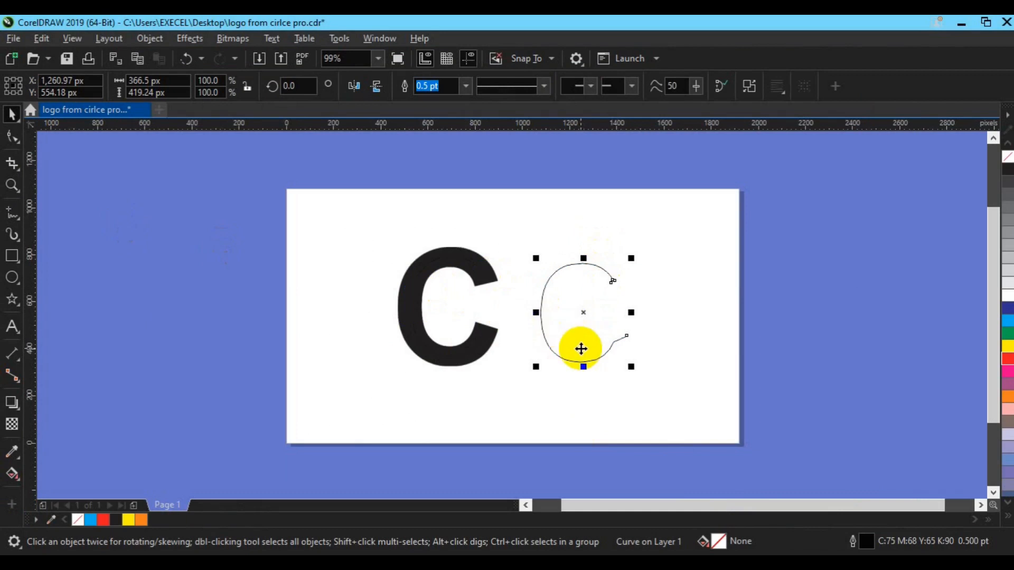
Delete the surplus nodes at the lower end of the traced C curve with the Shape tool
click(20, 145)
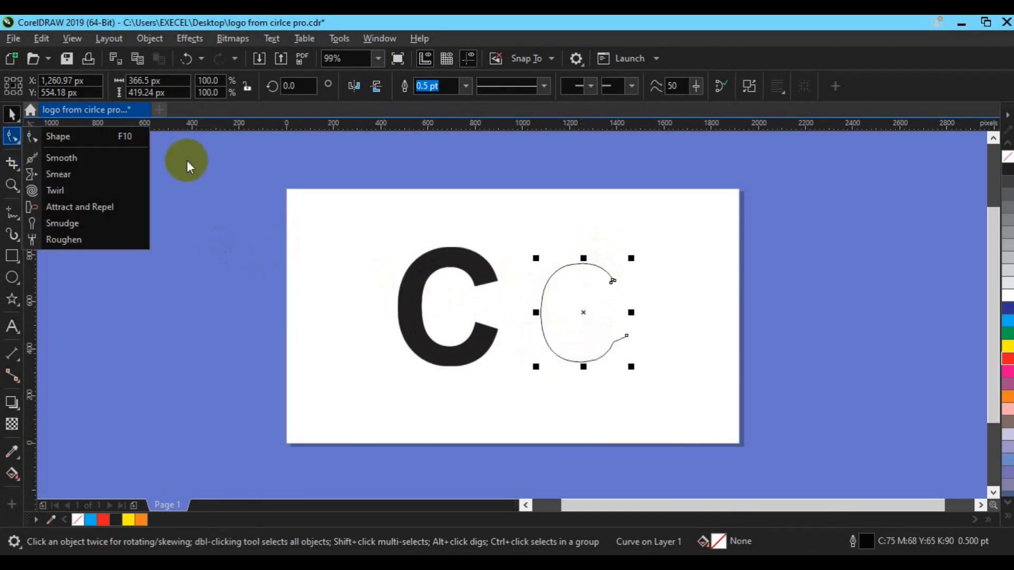
click(93, 135)
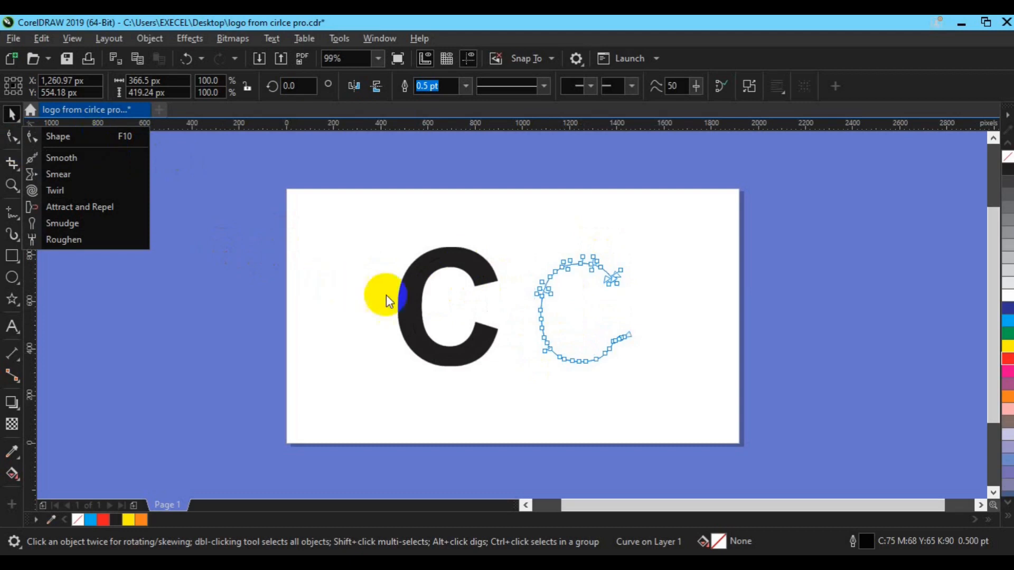
drag(636, 322, 609, 348)
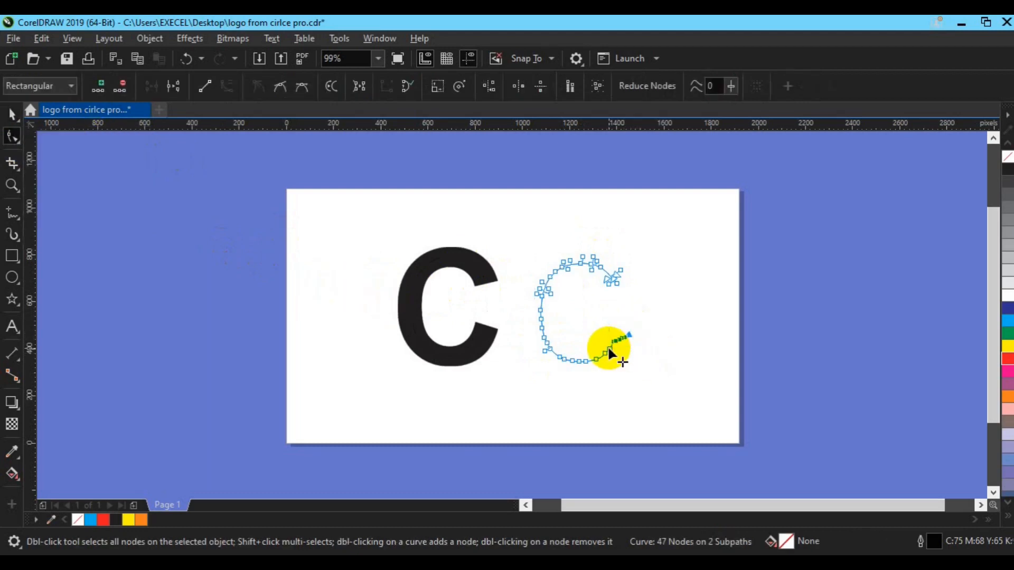
key(Delete)
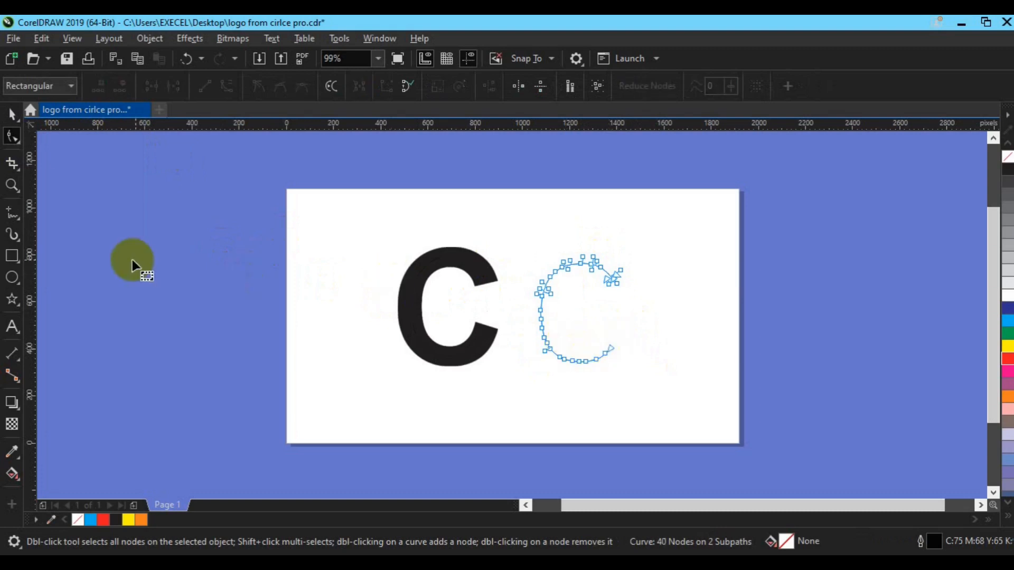
click(11, 113)
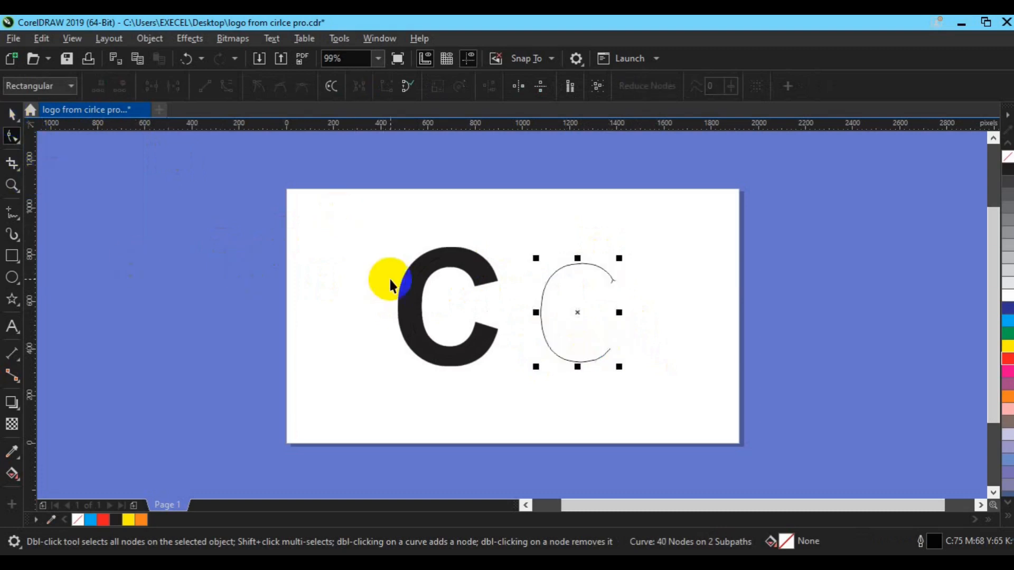
Delete the tangled nodes at the upper end of the traced C curve with the Shape tool
click(12, 114)
click(457, 209)
key(F10)
drag(662, 249, 603, 305)
key(Delete)
key(space)
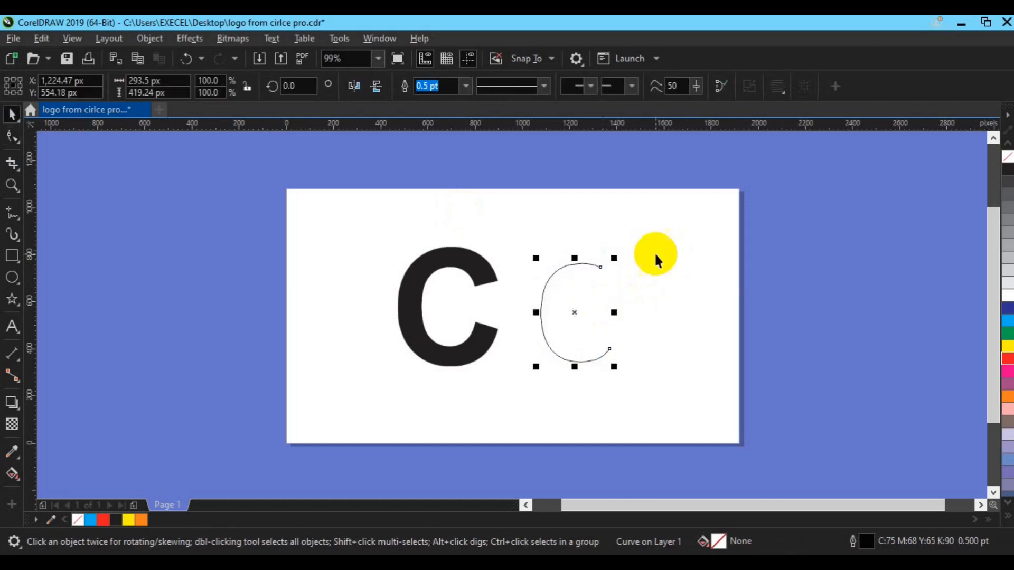
Delete both the bitmap letter C and its traced curve from the page
click(813, 369)
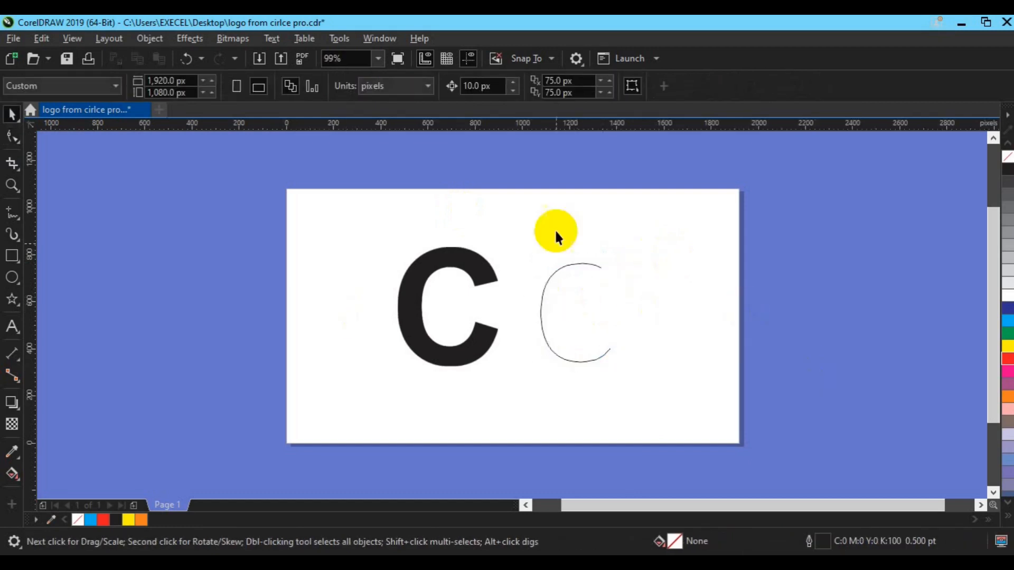
drag(332, 177, 690, 393)
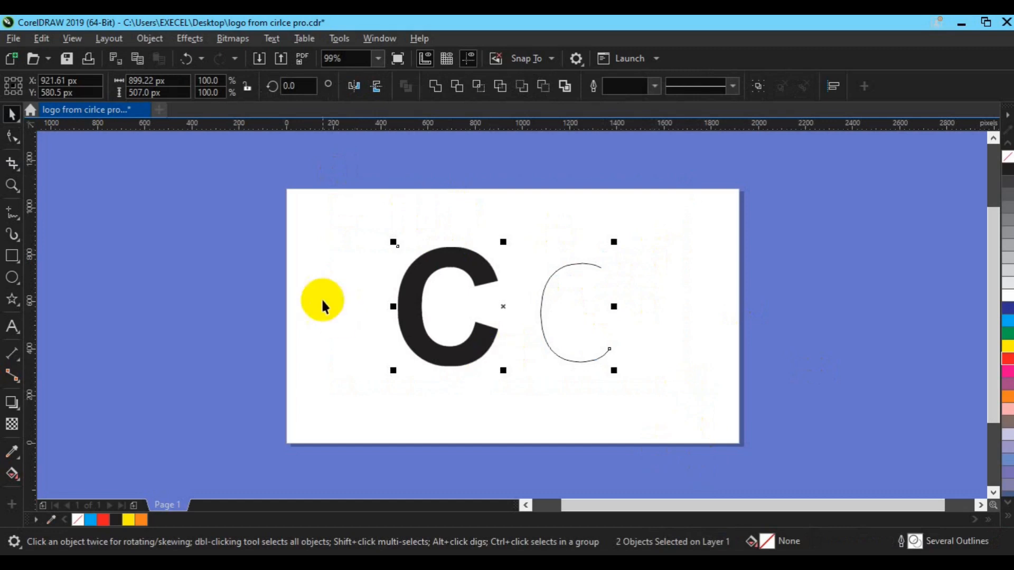
key(Delete)
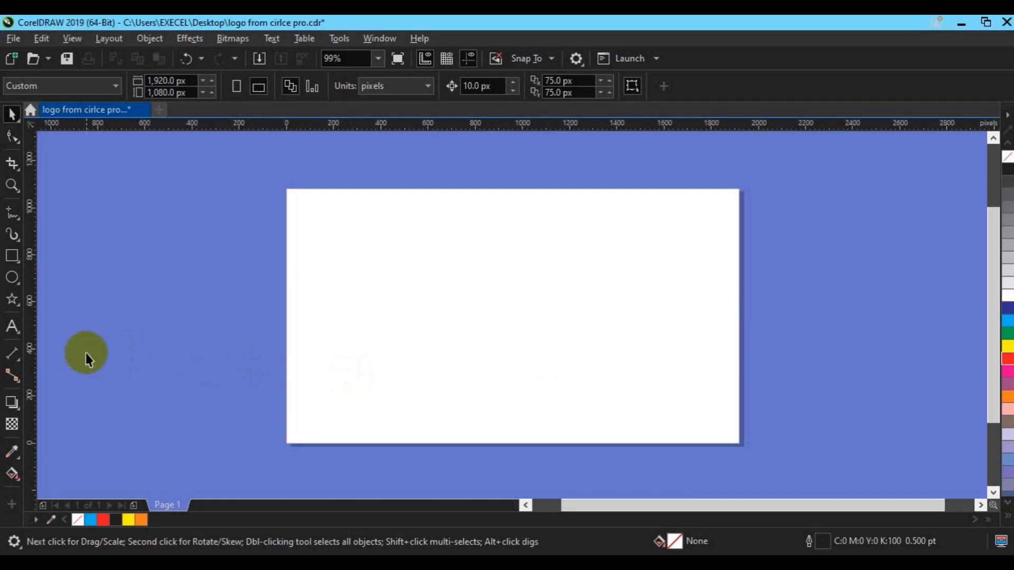
Draw an eight-pointed star about 145 px wide, fill it with black, shrink it to about 103 px and center it on the page
click(16, 298)
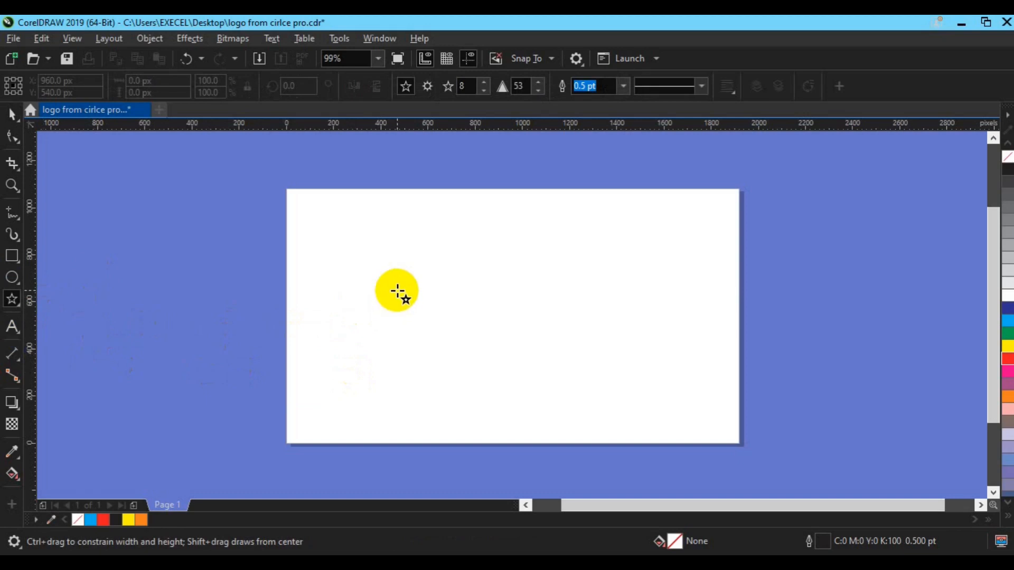
mouse_move(398, 291)
mouse_down()
mouse_move(439, 326)
mouse_move(430, 318)
mouse_up()
key(space)
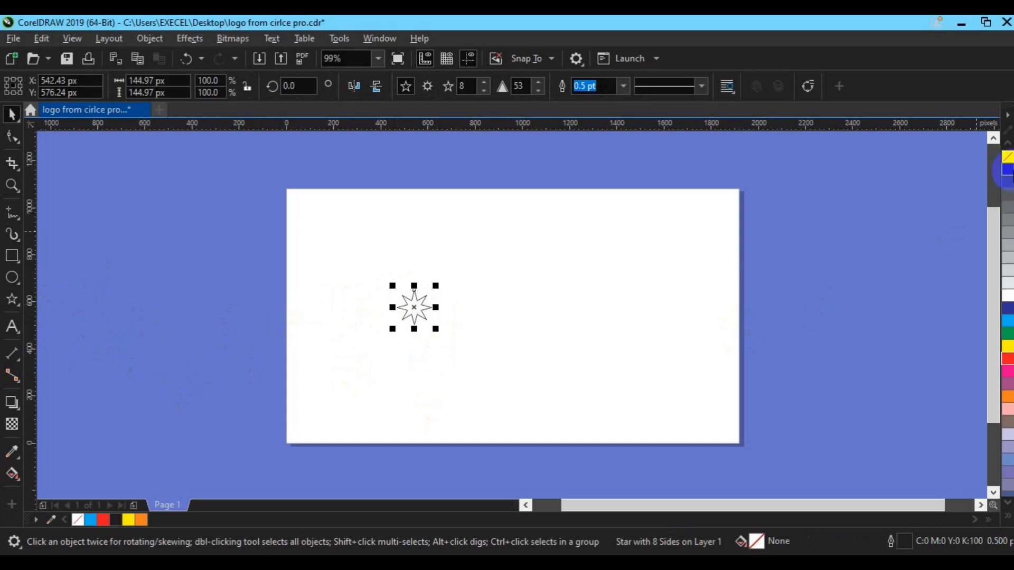
click(1008, 169)
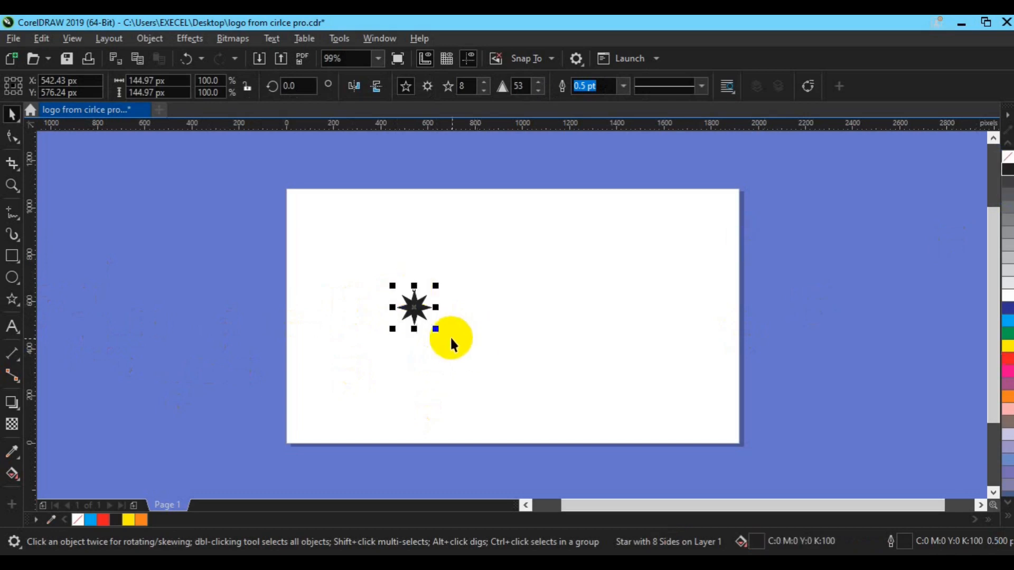
drag(436, 328, 430, 326)
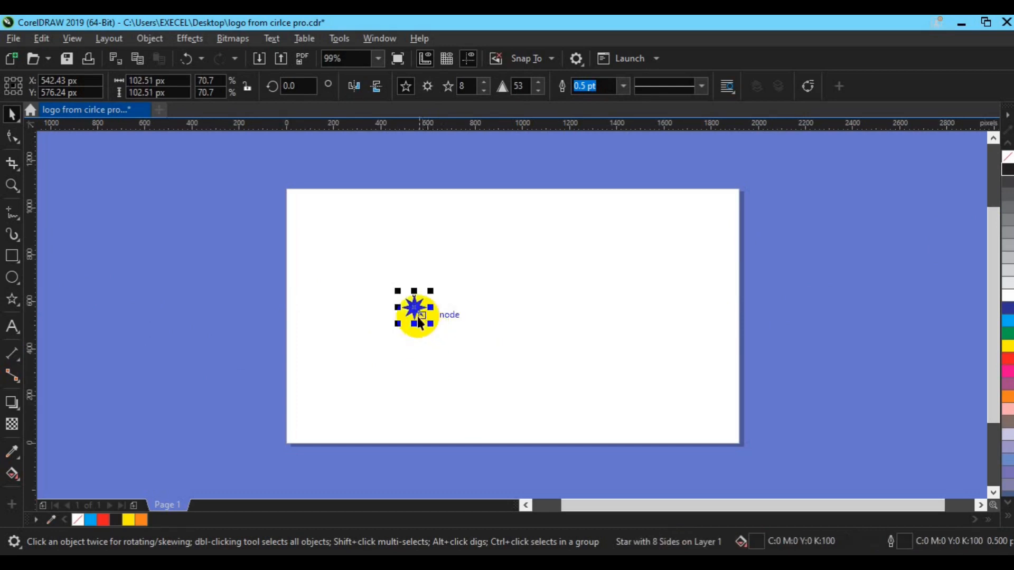
key(p)
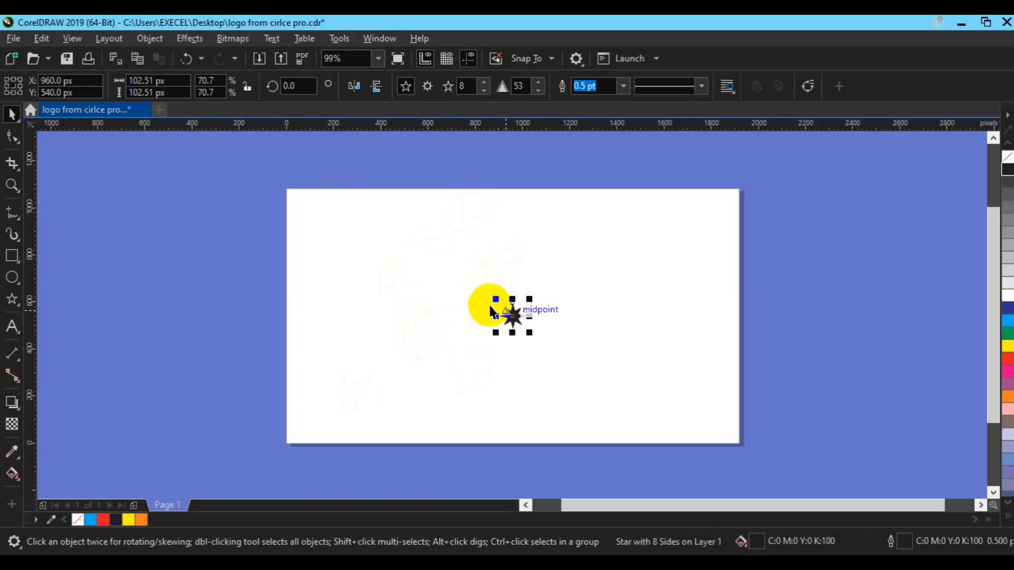
Place a vertical and a horizontal guideline crossing at the star's center
drag(31, 334, 102, 360)
drag(227, 398, 515, 397)
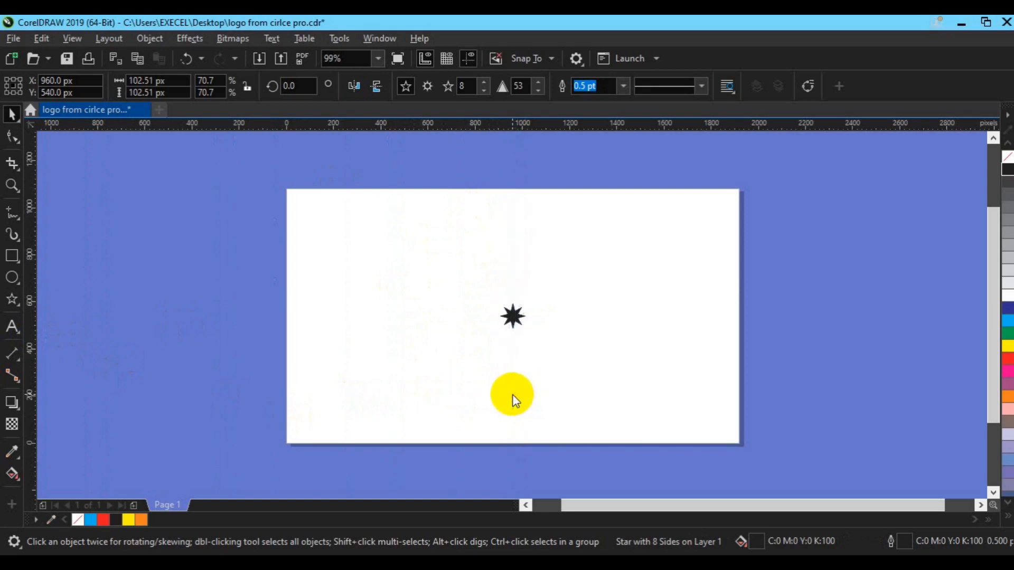
click(515, 394)
click(523, 323)
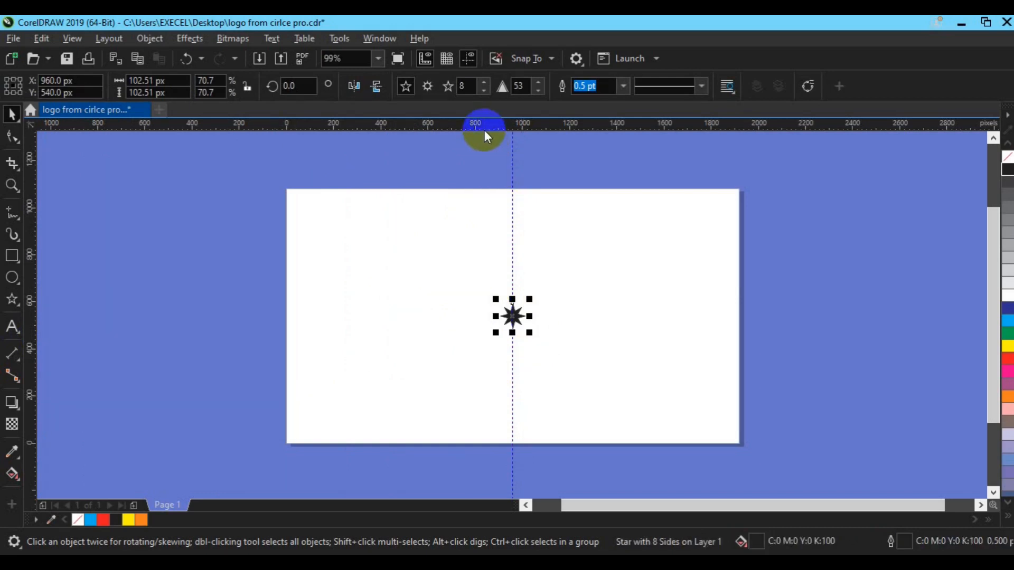
drag(484, 129, 548, 317)
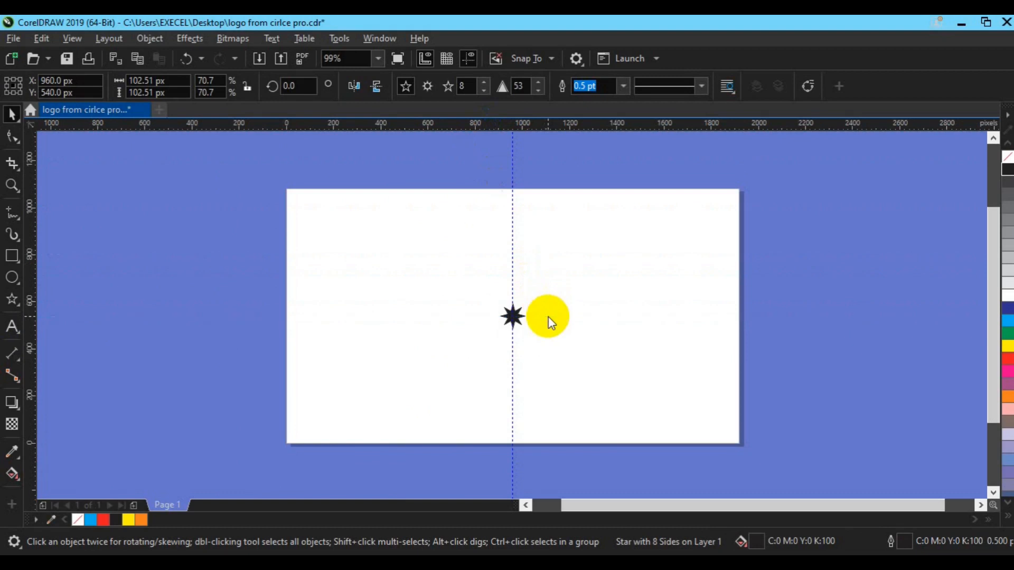
click(546, 317)
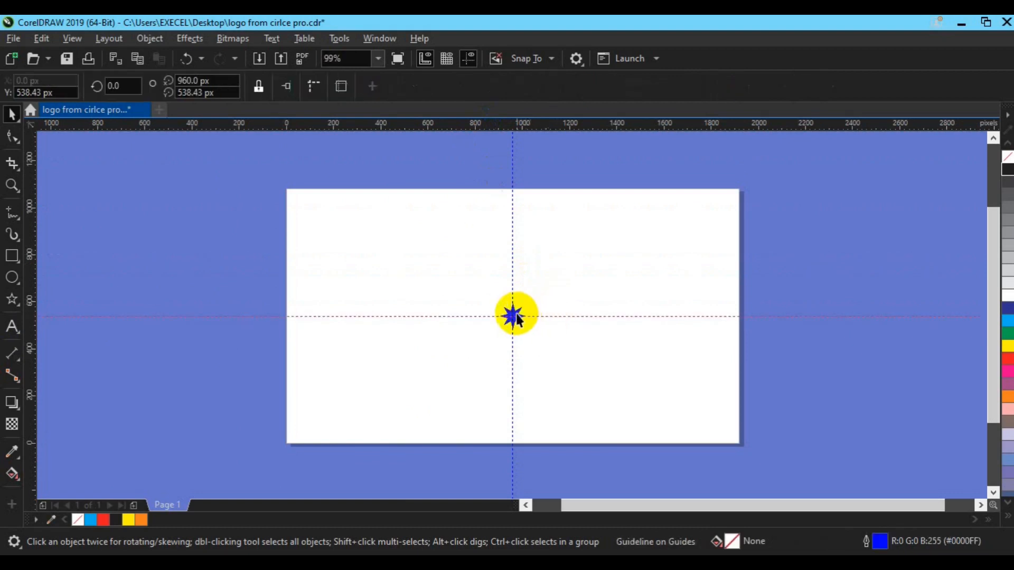
Move the star up the vertical guideline to about Y 911 px and place its rotation center at the guideline intersection
drag(515, 313, 511, 227)
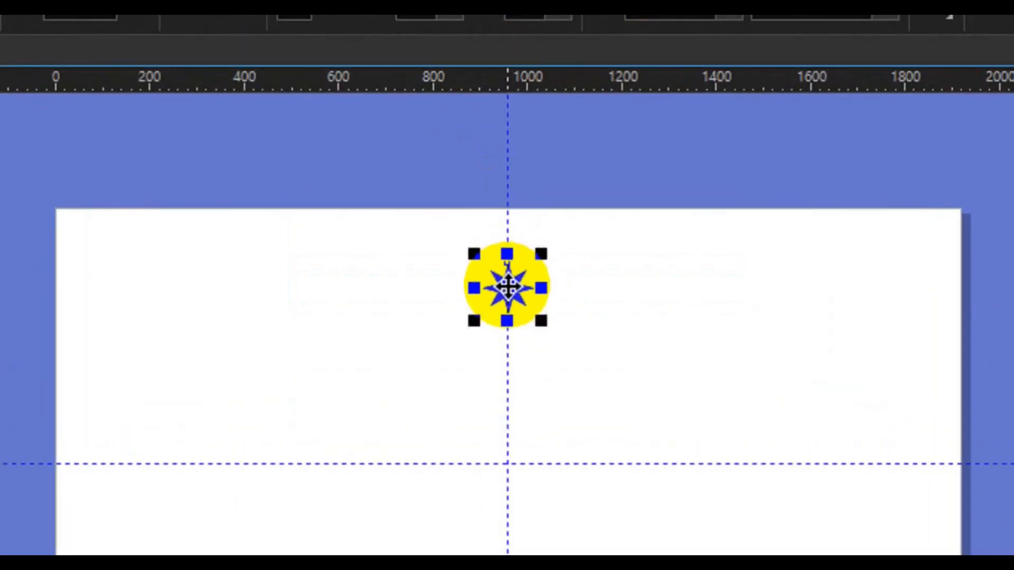
click(512, 228)
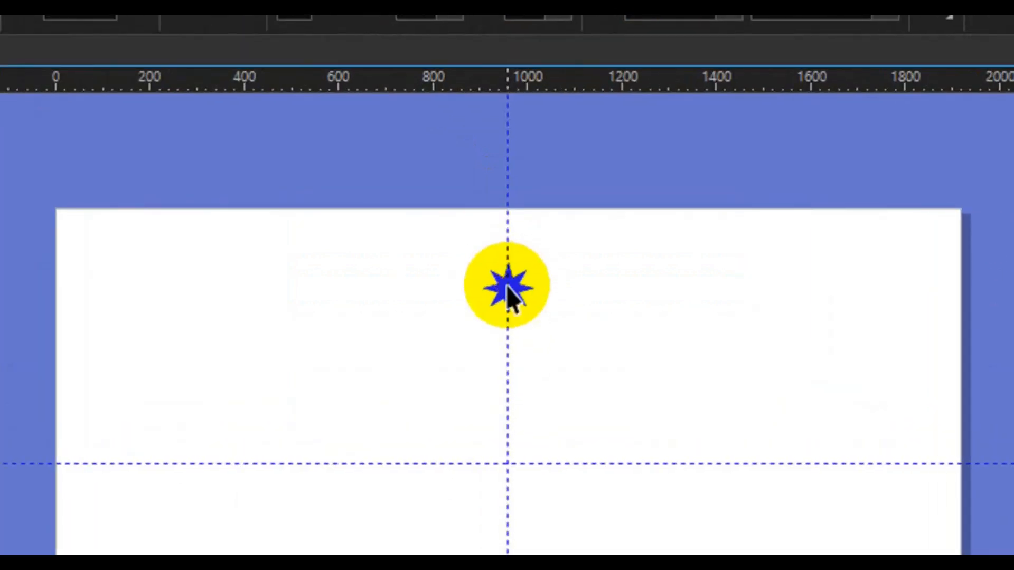
drag(507, 287, 509, 434)
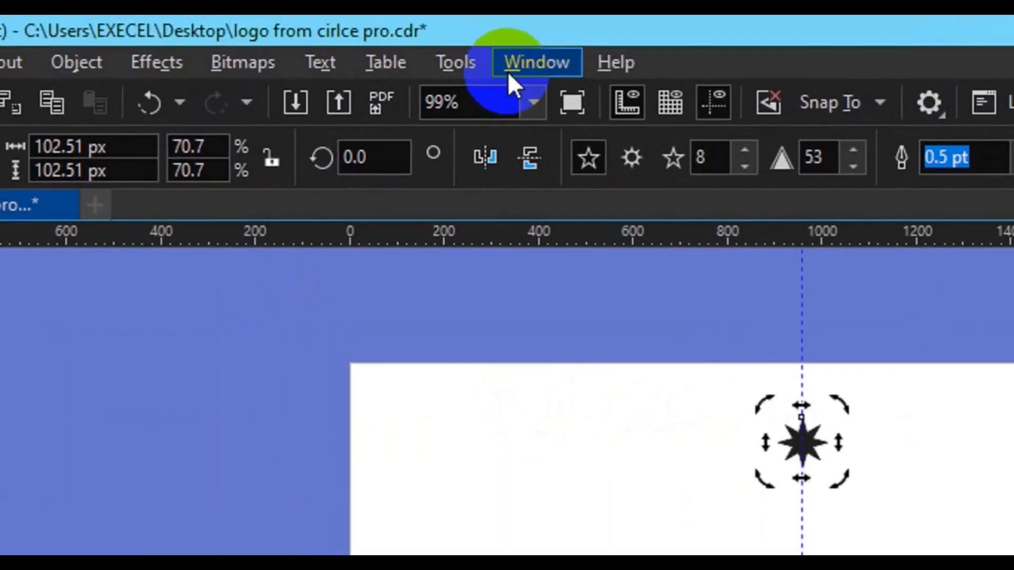
Open the Transform docker's Rotate settings for the star and activate the number of copies for editing
click(509, 71)
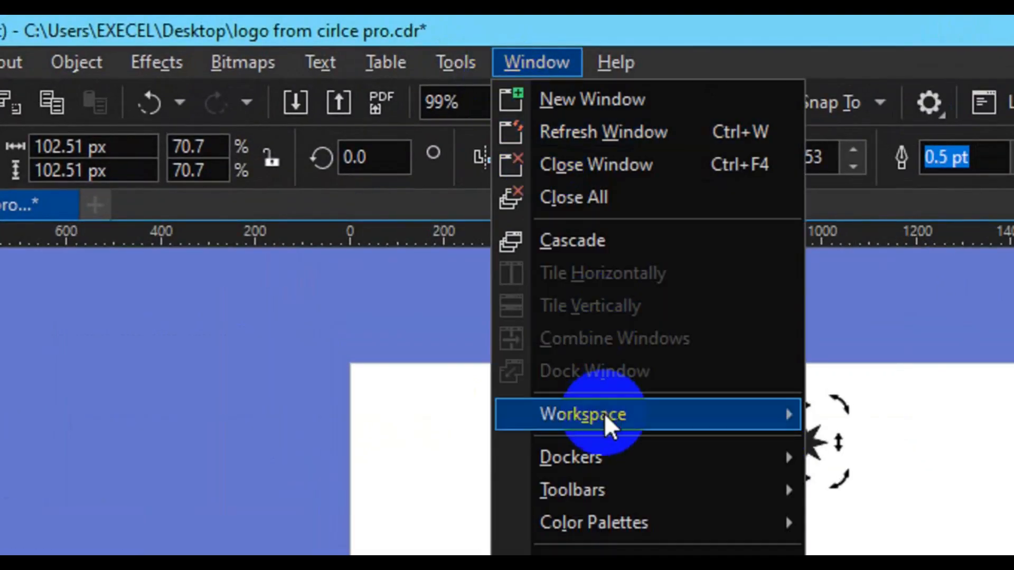
mouse_move(610, 416)
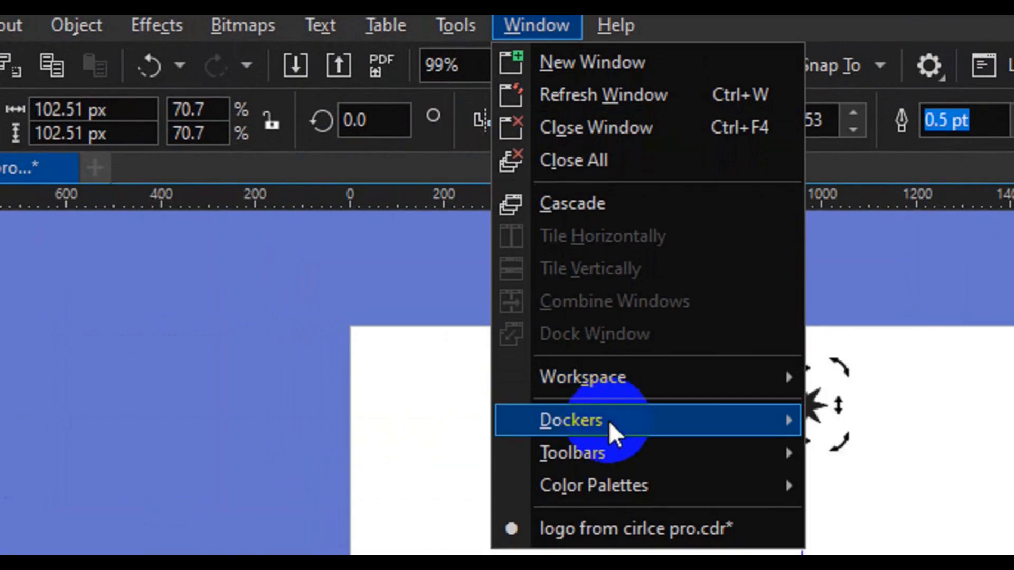
mouse_move(614, 433)
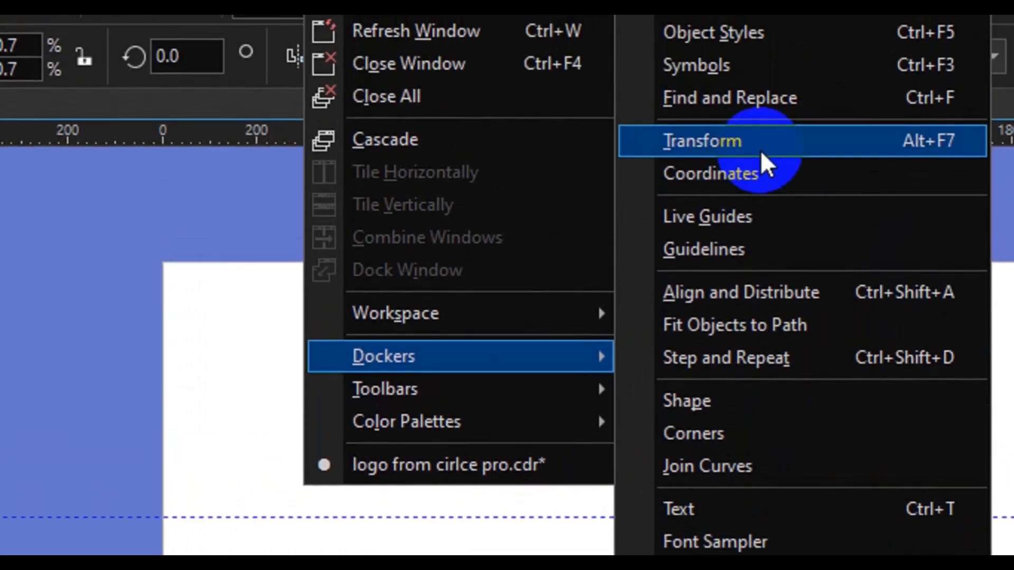
click(760, 153)
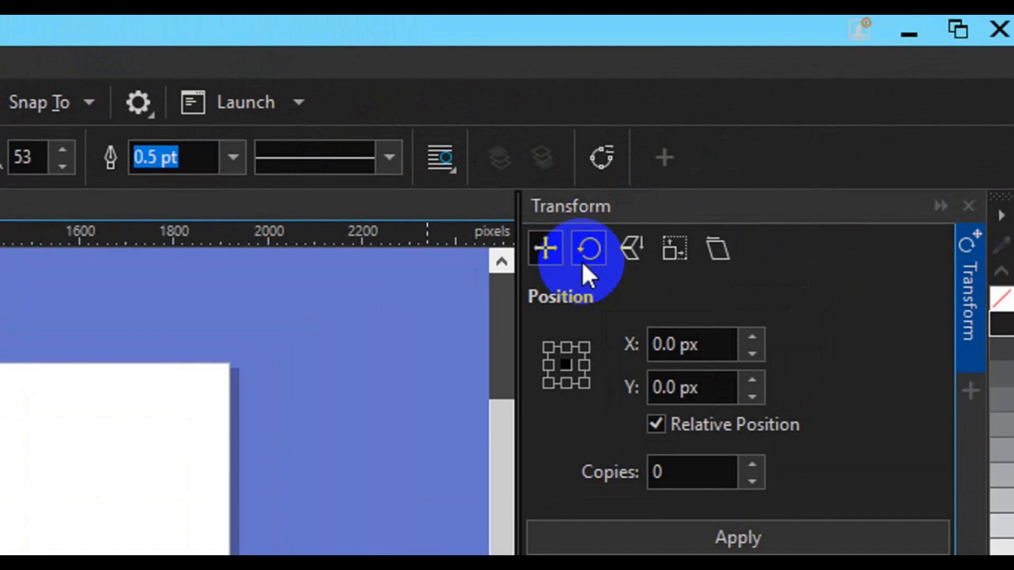
click(583, 259)
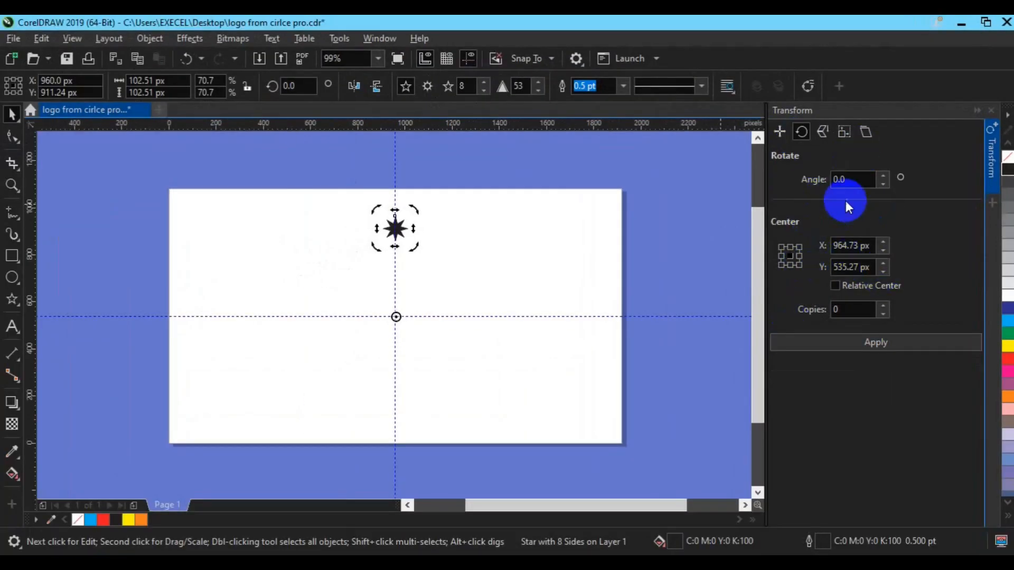
click(845, 311)
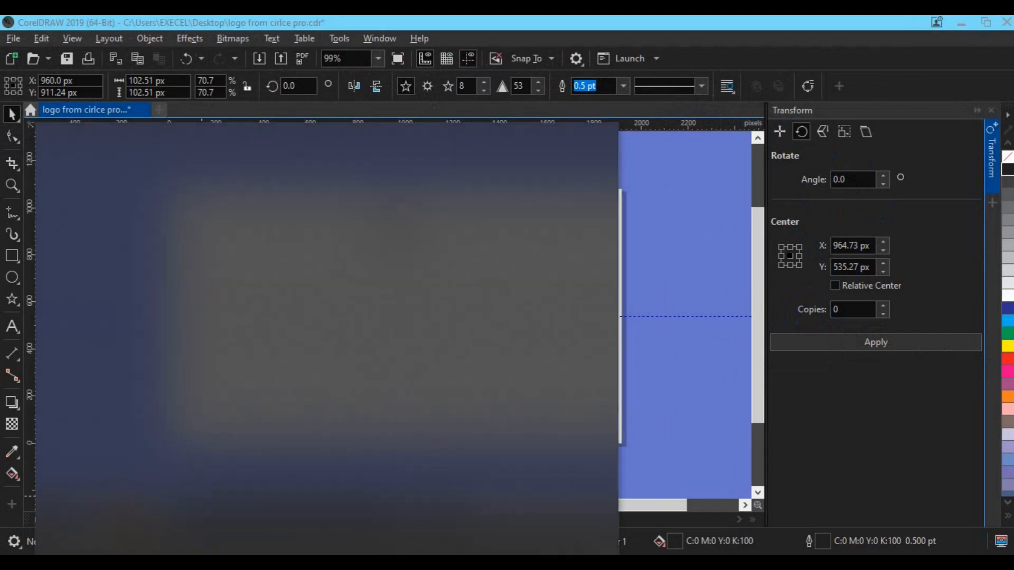
Search Windows for the Calculator app and open it
text(c)
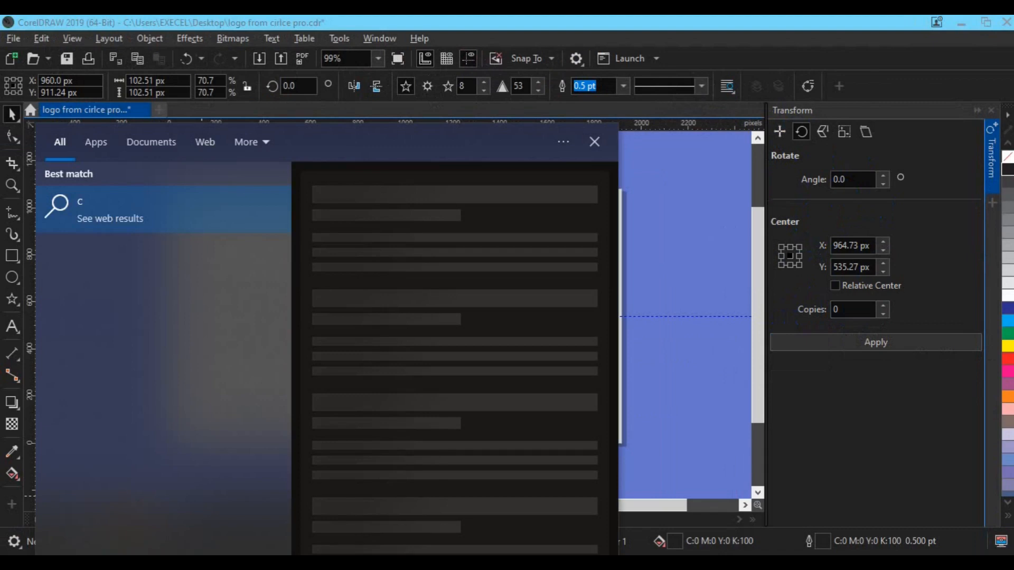
click(106, 220)
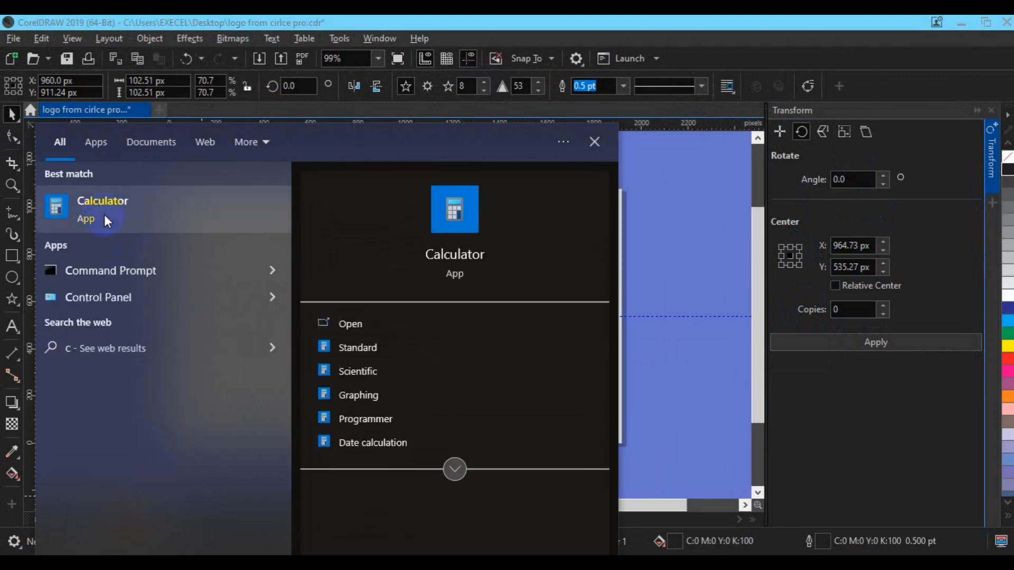
text(alculator)
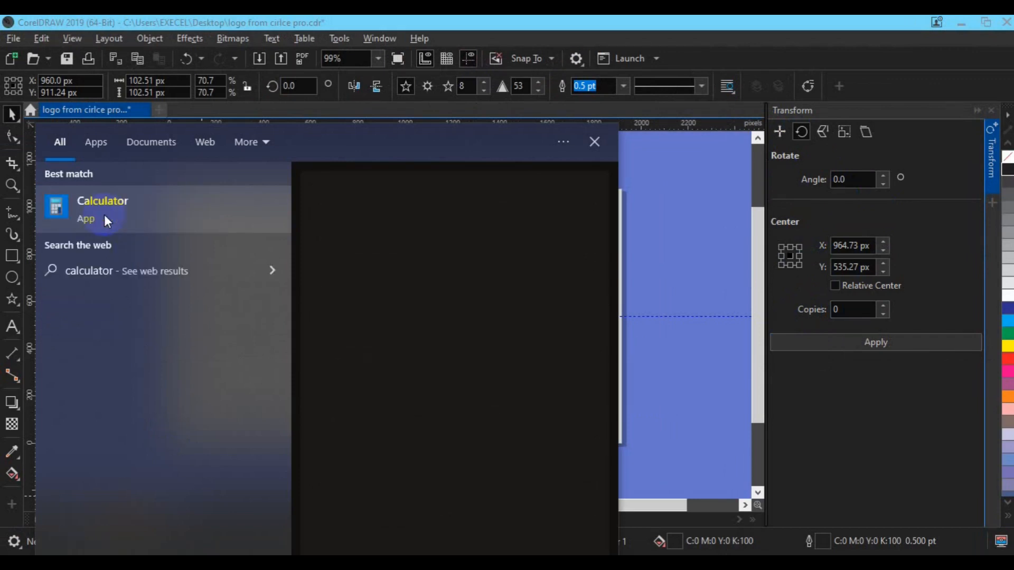
click(103, 214)
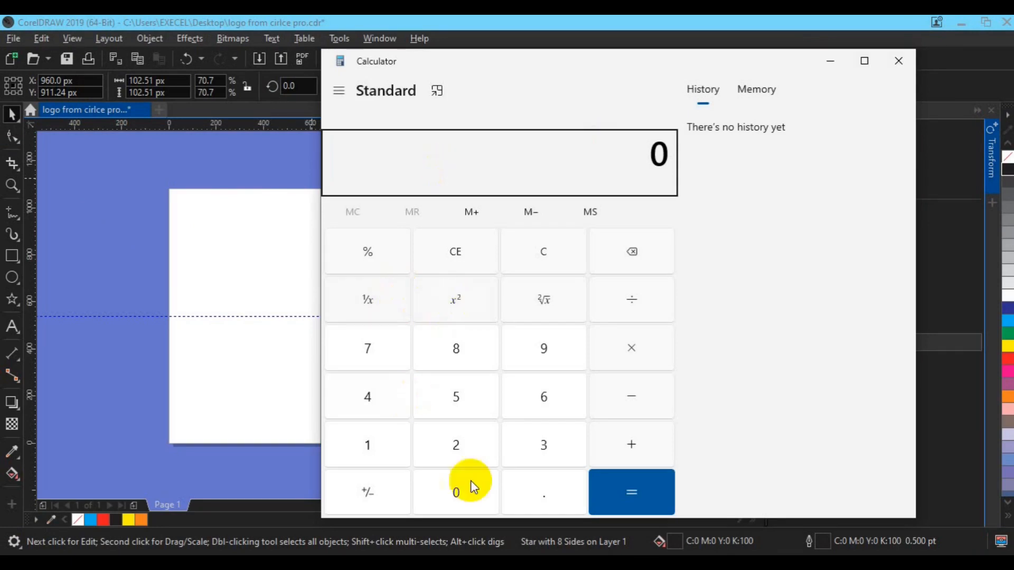
Calculate 360 divided by 12 and minimize Calculator to return to the CorelDRAW drawing
click(543, 449)
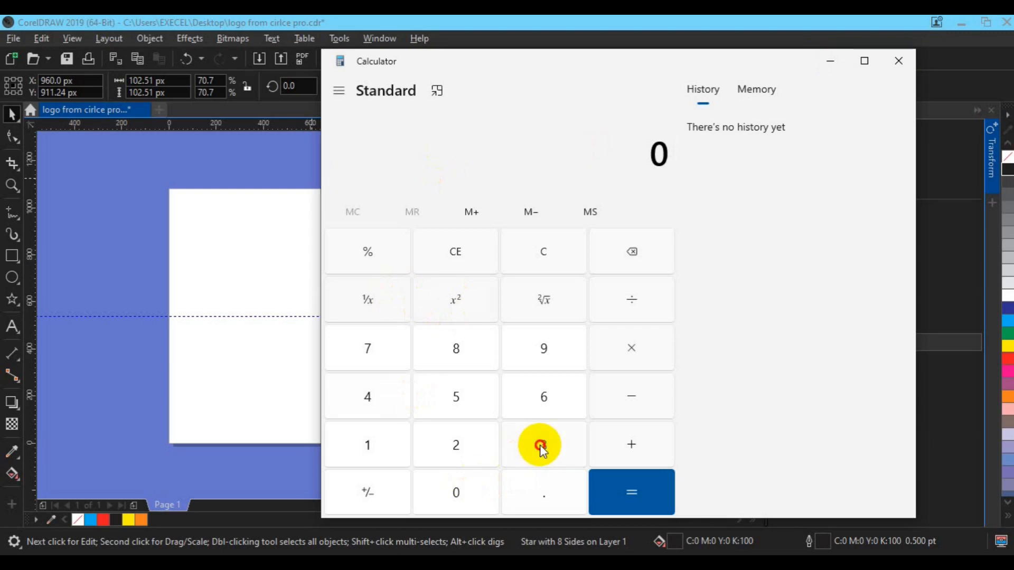
click(553, 393)
click(459, 493)
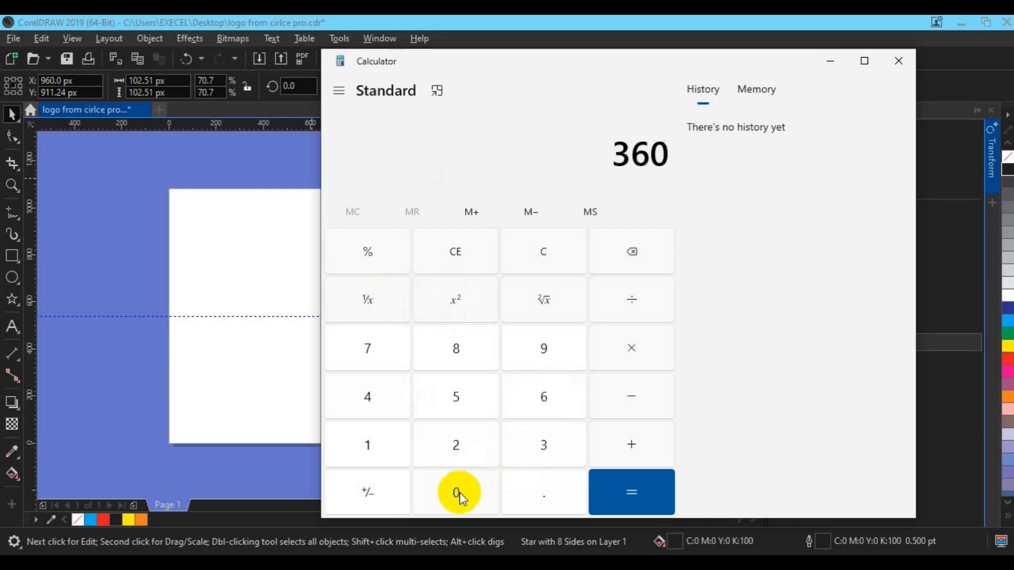
click(627, 303)
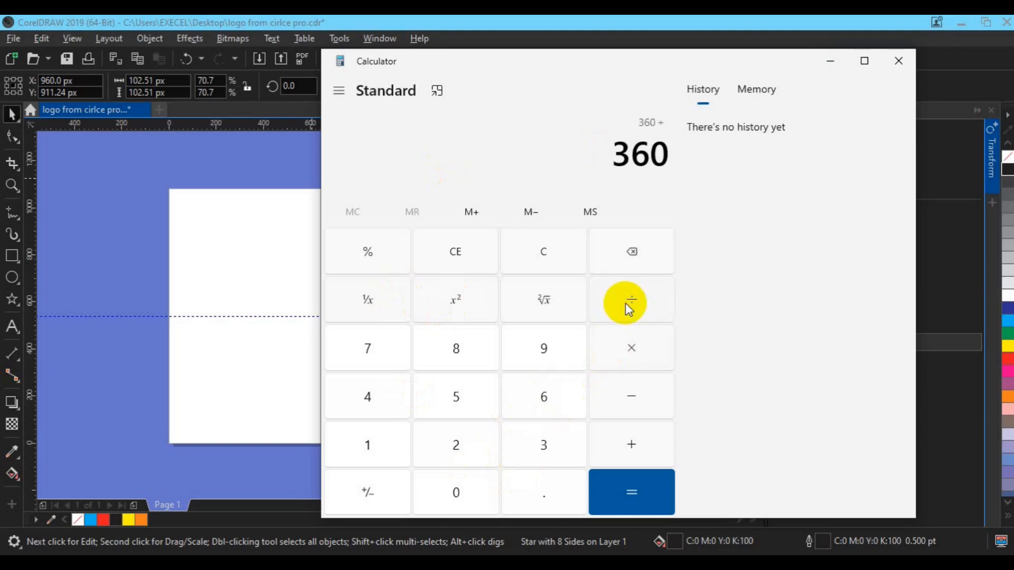
click(384, 441)
click(452, 447)
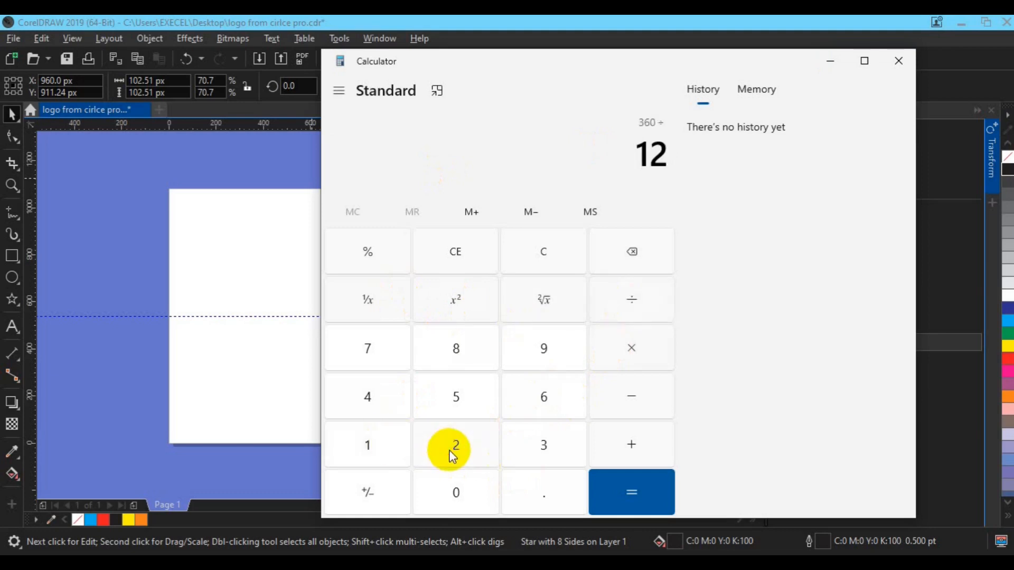
click(610, 487)
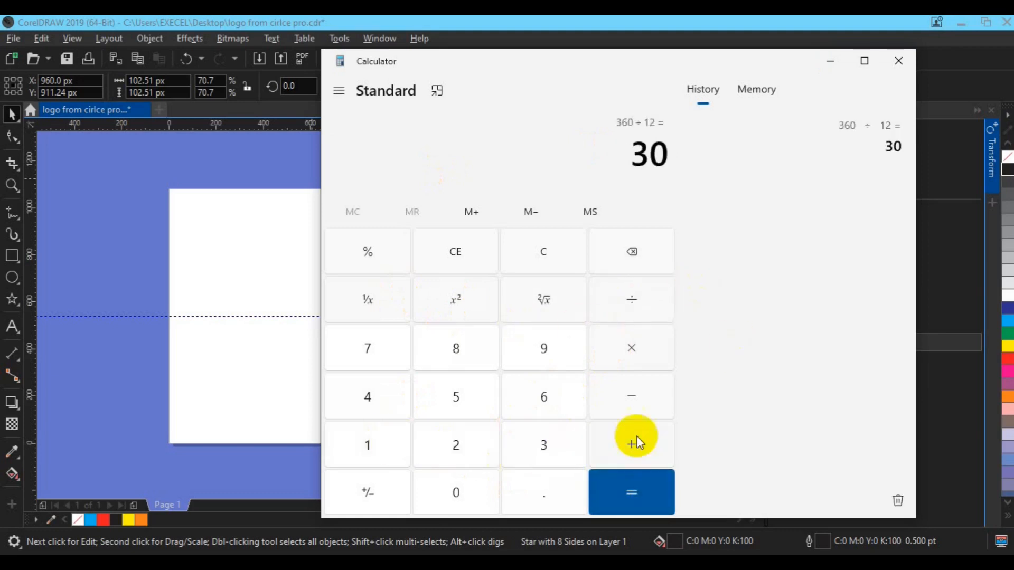
click(831, 62)
Rotate the star by 30° around the guideline intersection with 12 copies to form a circle of stars
click(843, 177)
click(842, 179)
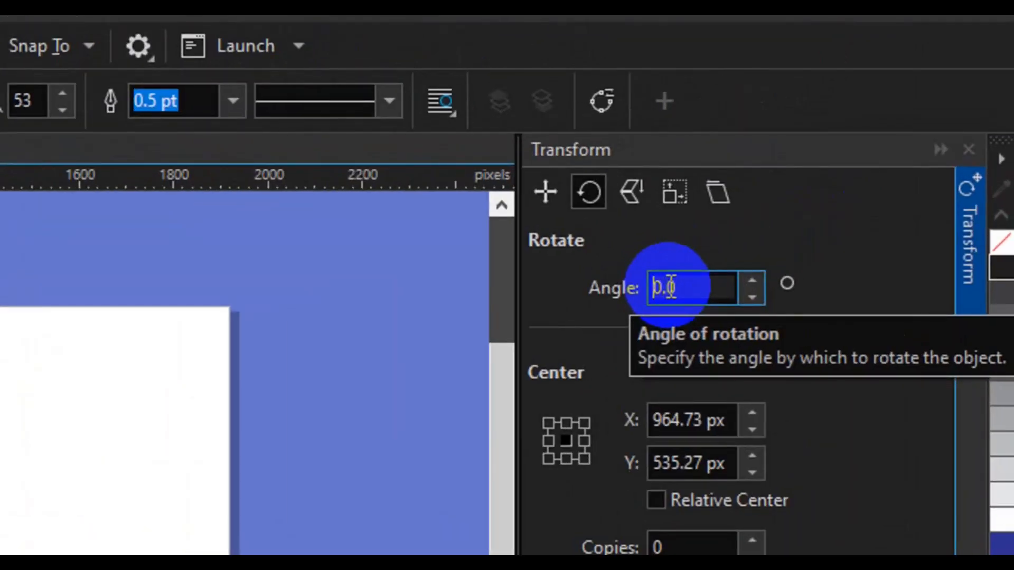
text(3)
click(663, 549)
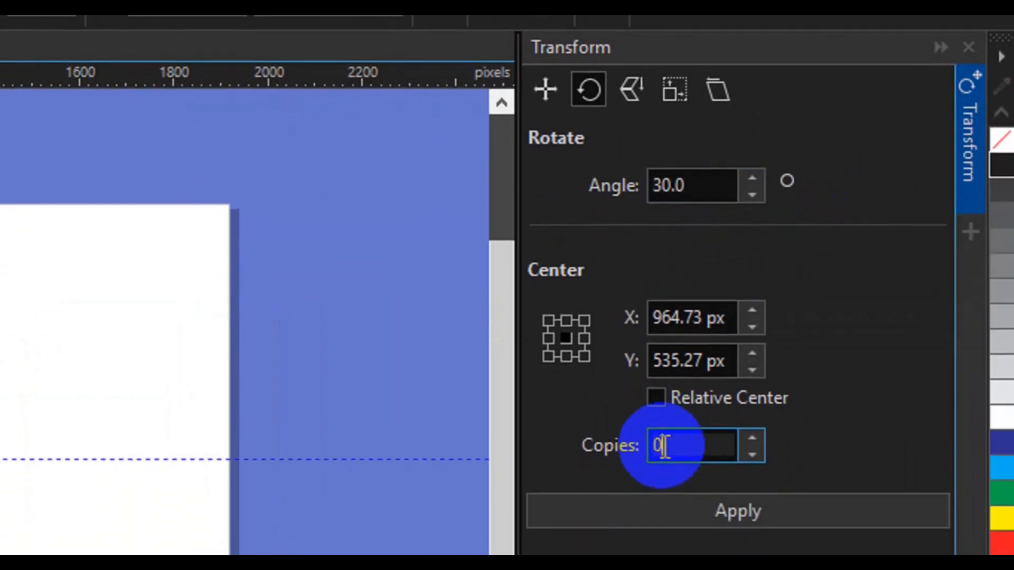
key(BackSpace)
text(12)
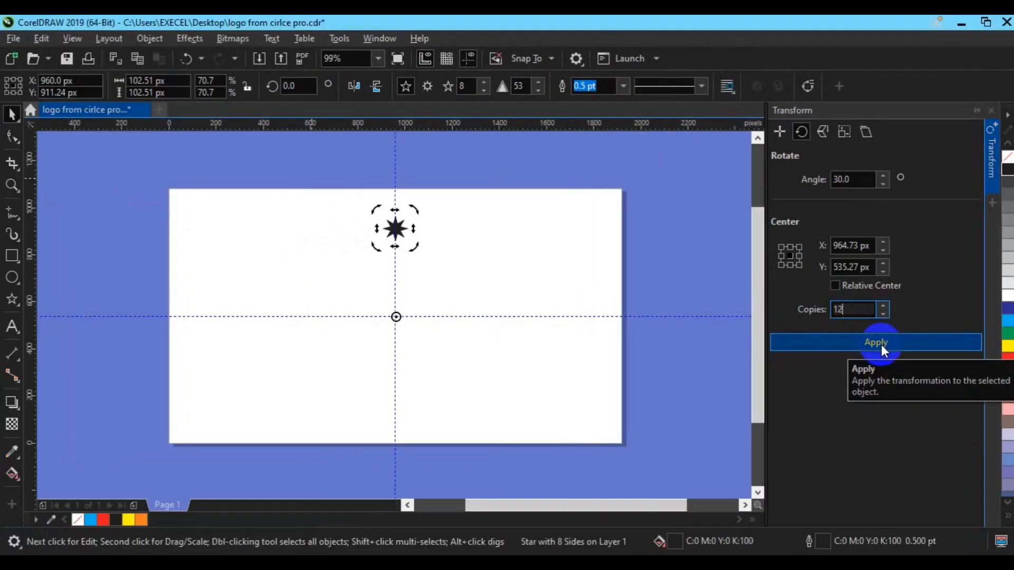
click(881, 344)
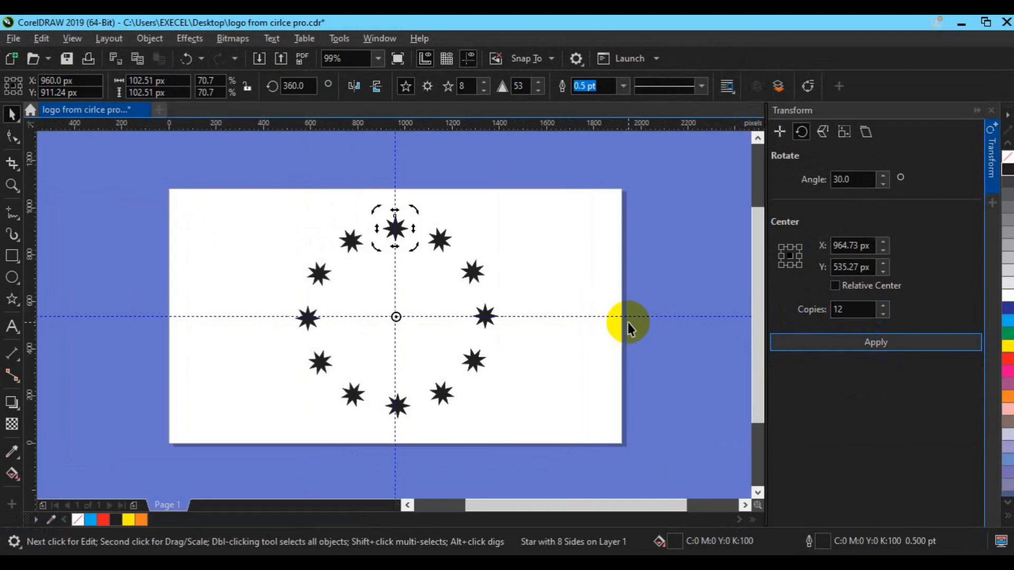
Deselect the star and close the Transform docker
key(Escape)
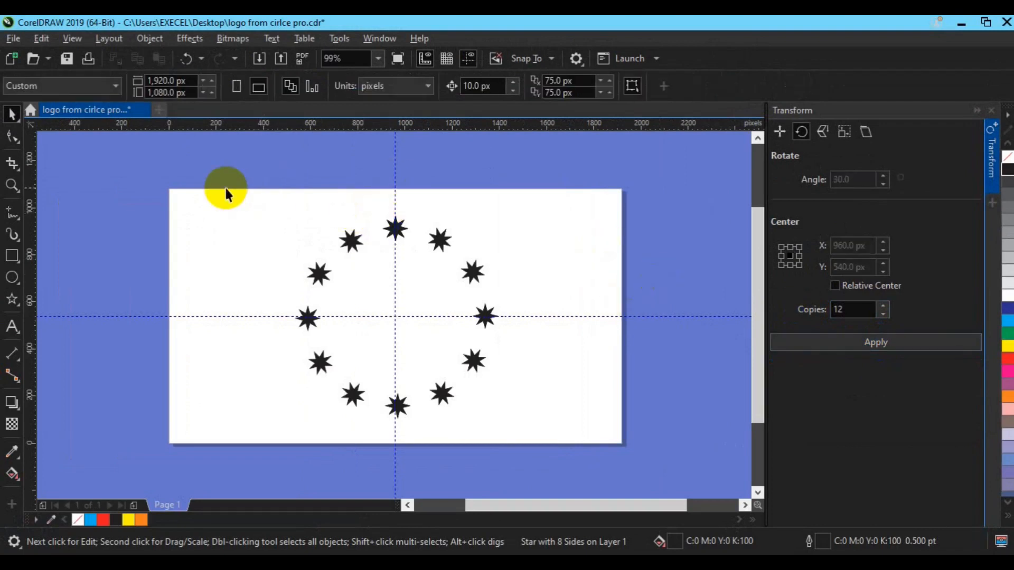
click(232, 211)
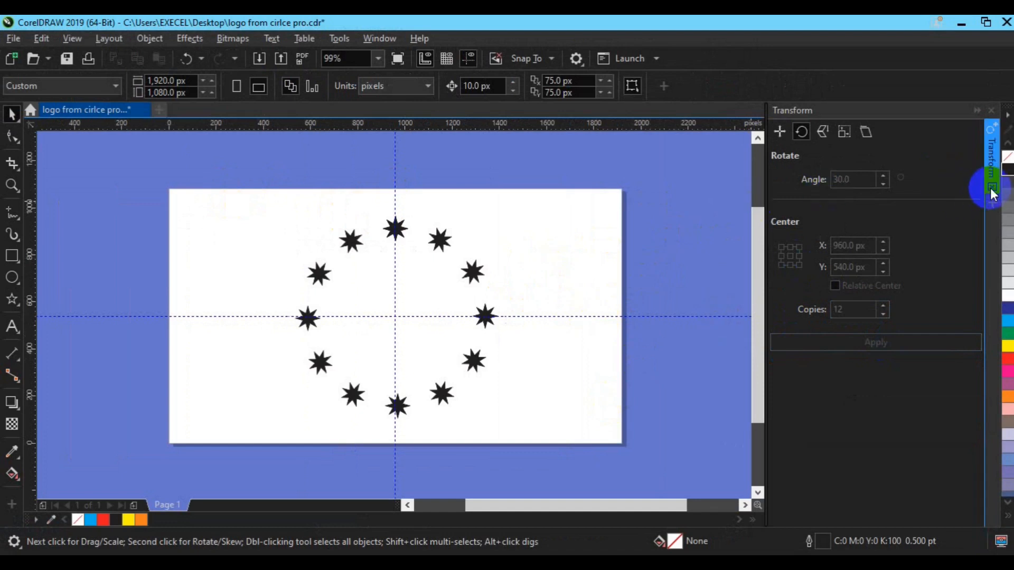
click(992, 190)
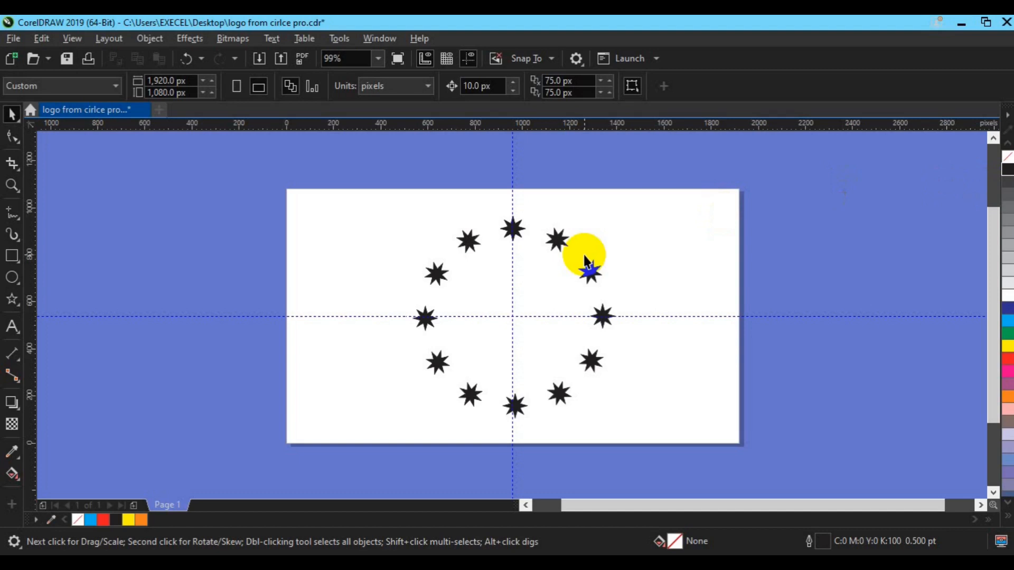
Delete the whole ring of stars as well as the horizontal and vertical guidelines
drag(365, 184, 654, 432)
key(Delete)
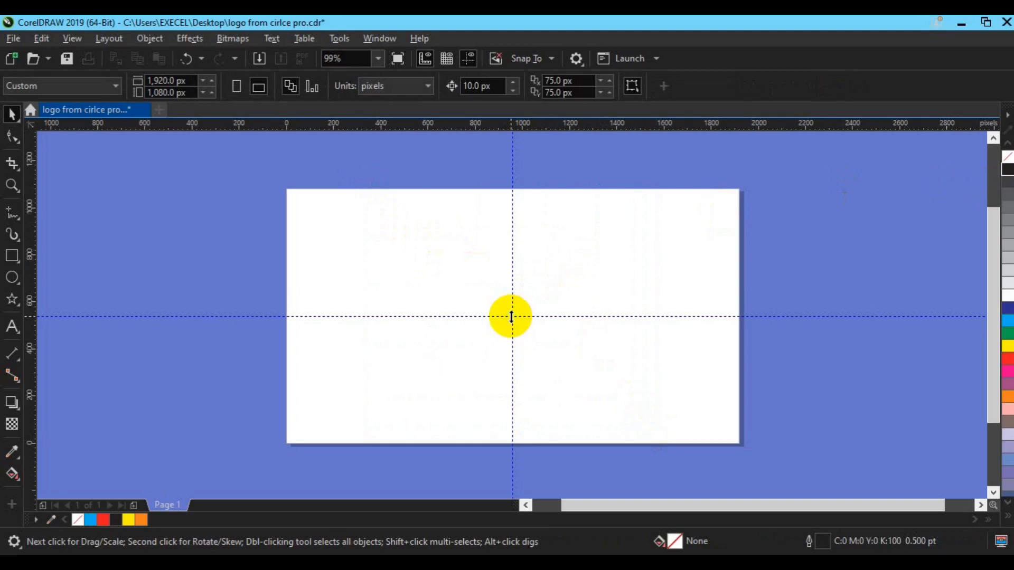
right_click(511, 317)
click(563, 236)
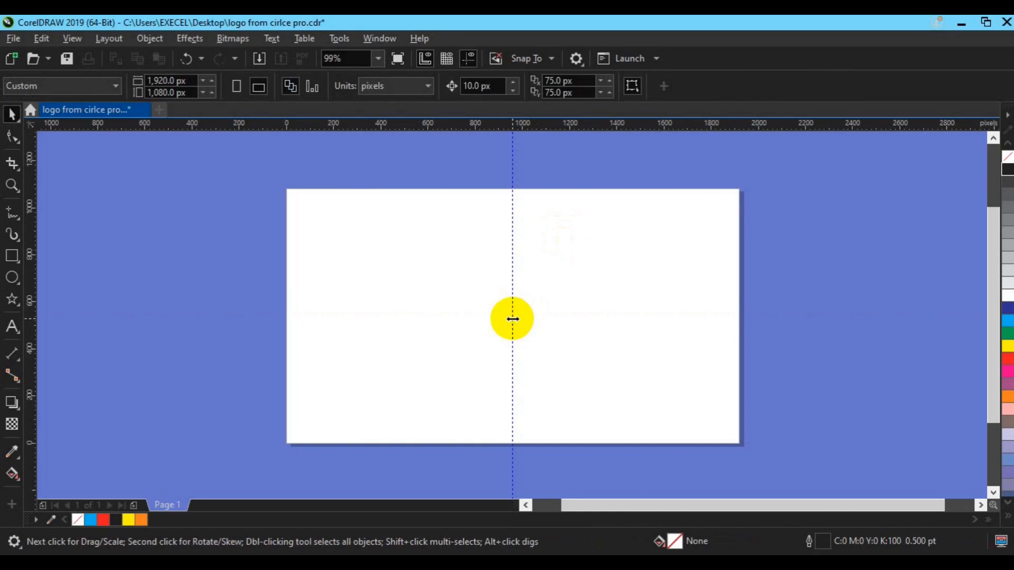
right_click(512, 319)
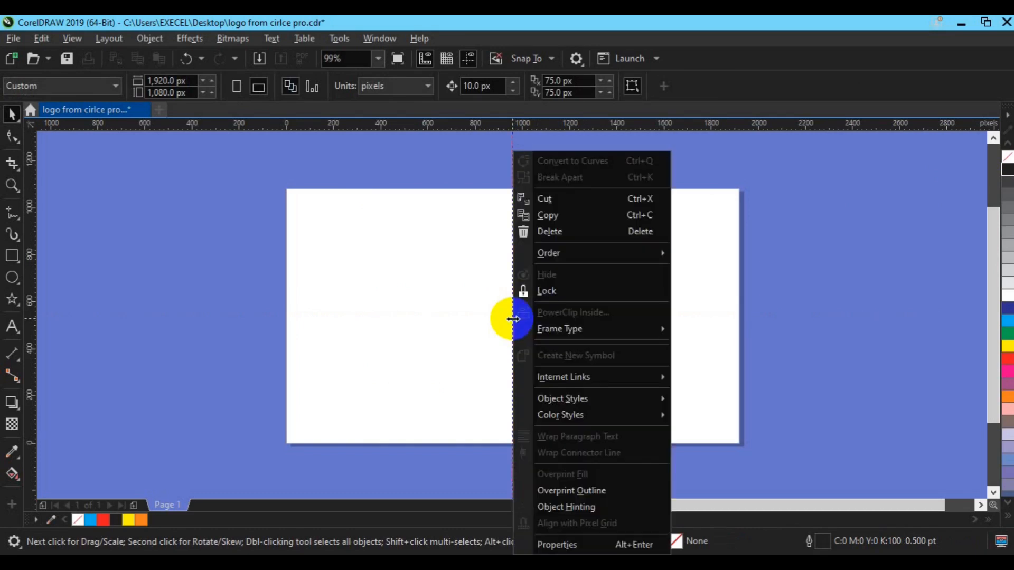
click(571, 238)
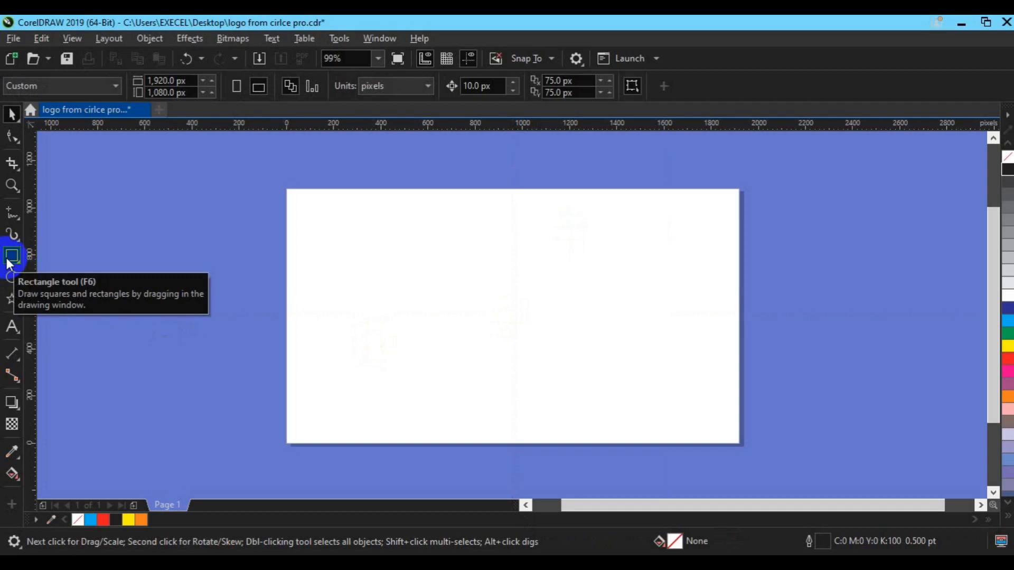
Draw a circle about 195 px in diameter on the page's left half and duplicate it so the two overlap
click(12, 276)
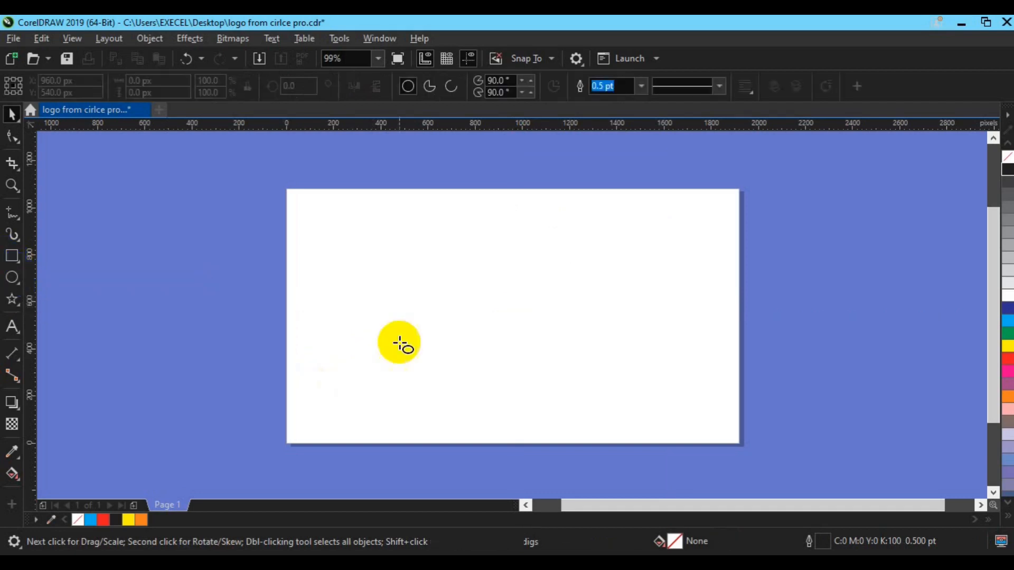
drag(390, 319, 434, 364)
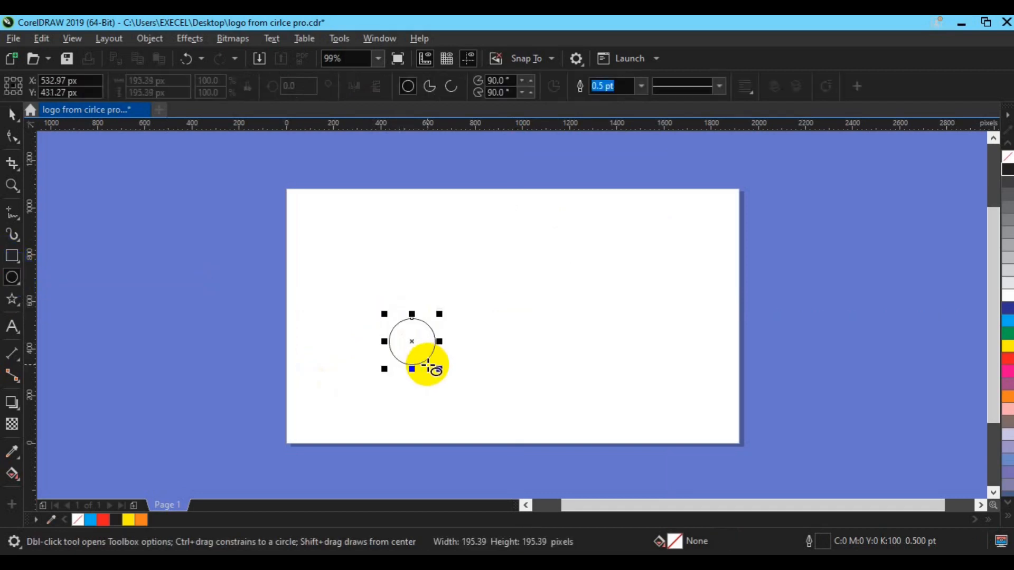
key(space)
key(ctrl+d)
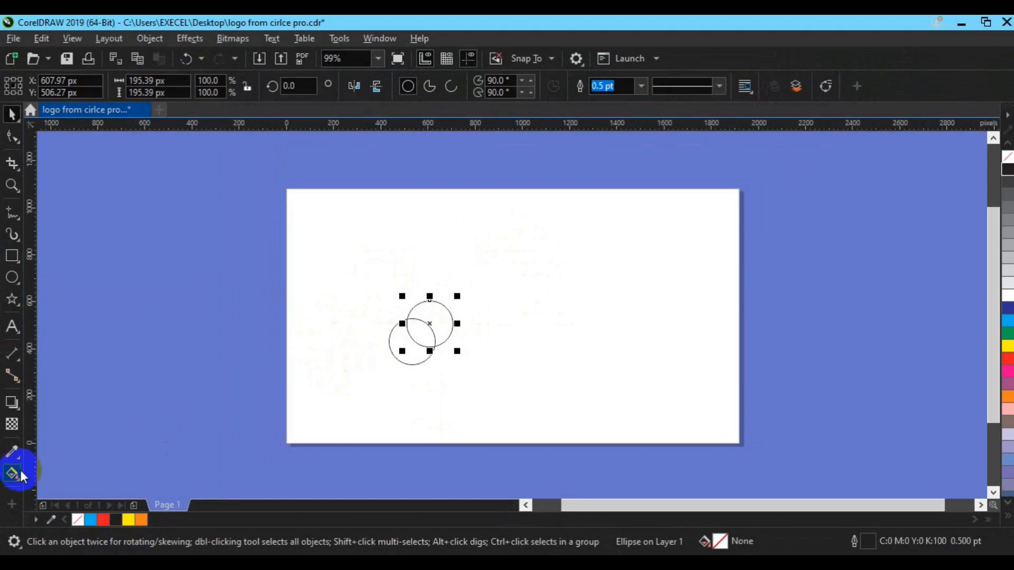
Smart Fill the overlap of the two circles in black and move the filled shape to about X 1242 px, Y 542 px
click(20, 476)
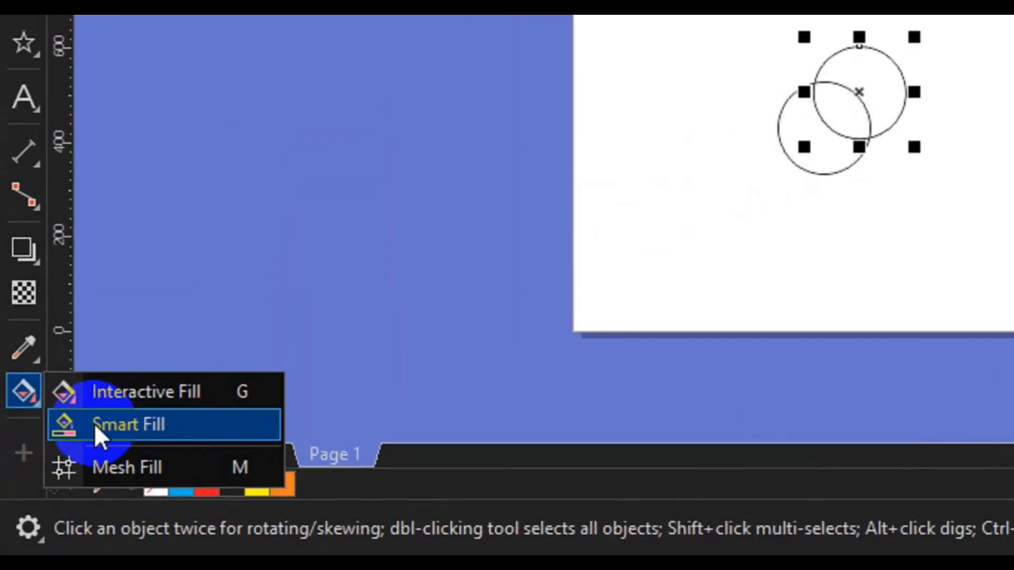
click(115, 425)
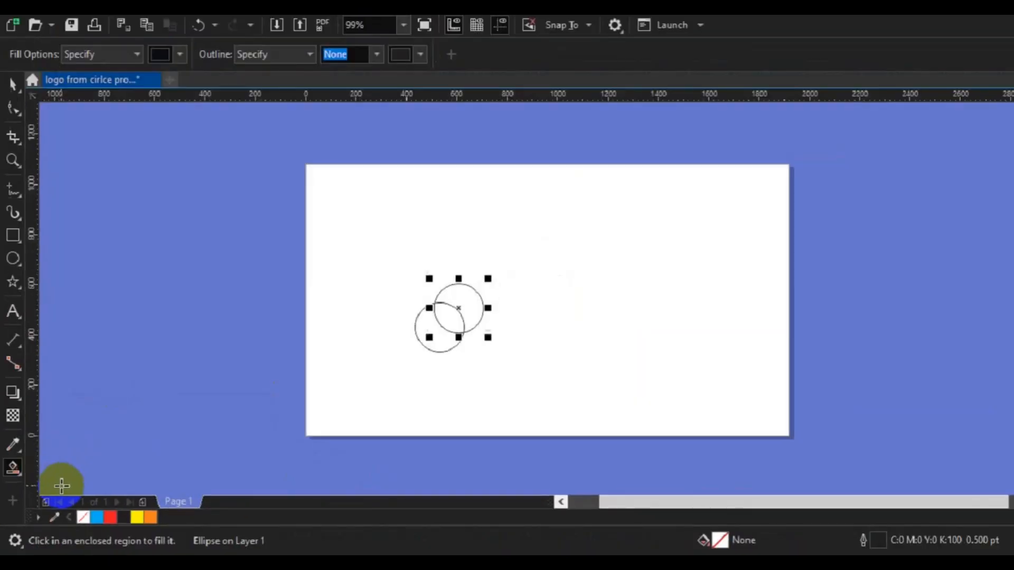
click(448, 321)
click(420, 336)
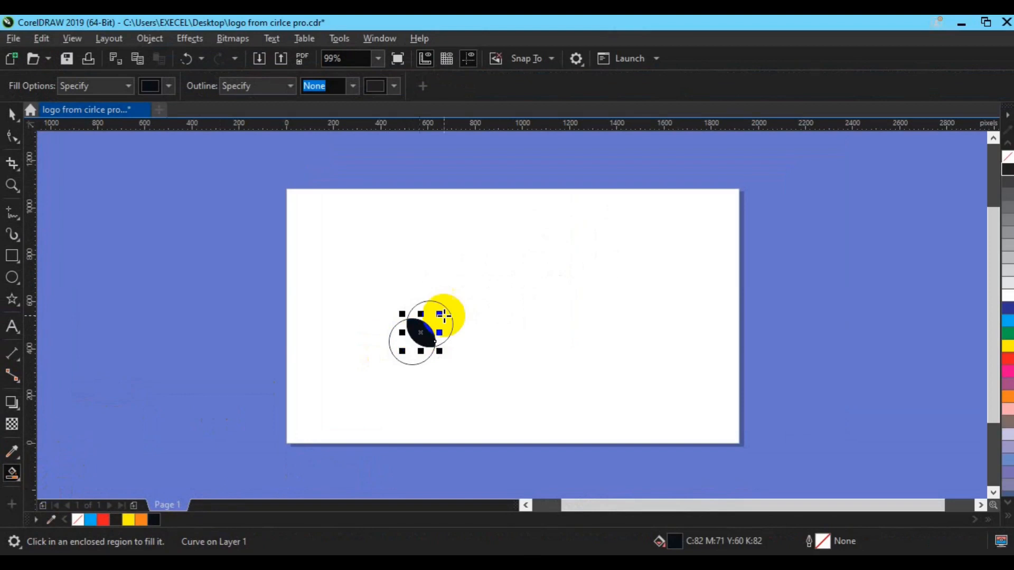
key(space)
drag(422, 332, 579, 318)
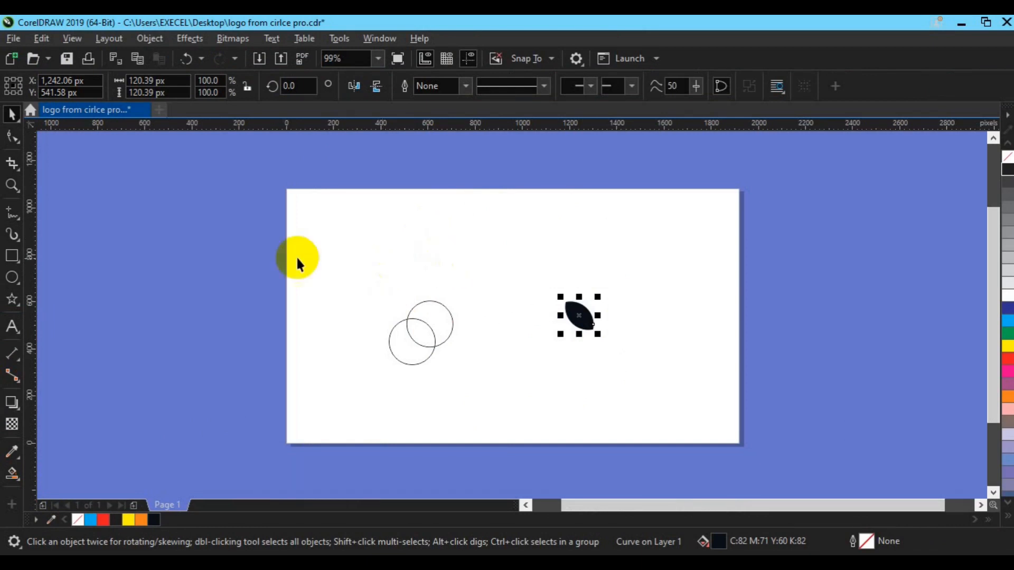
Delete both circles and the filled leaf shape from the page
drag(283, 251, 660, 447)
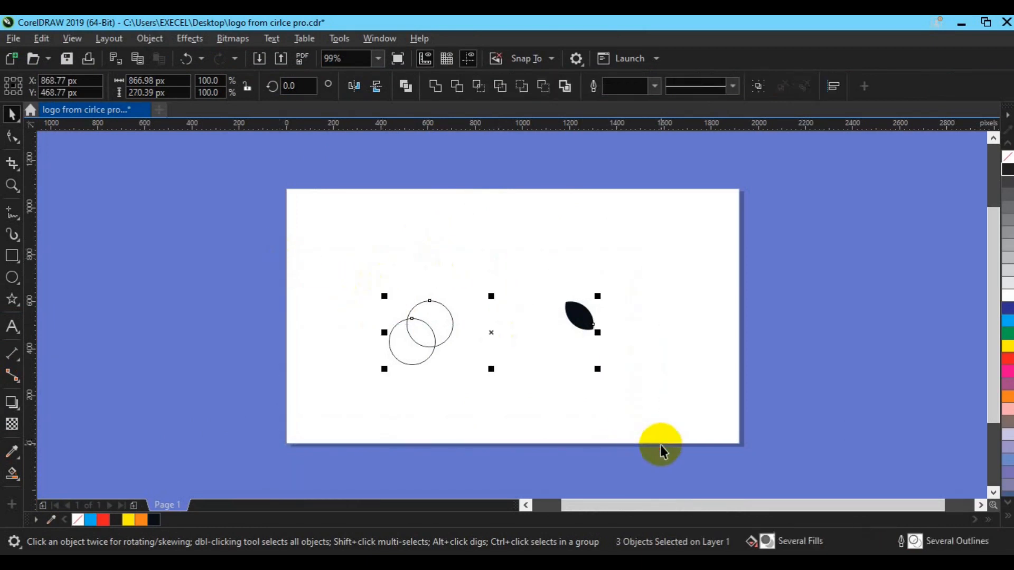
key(Delete)
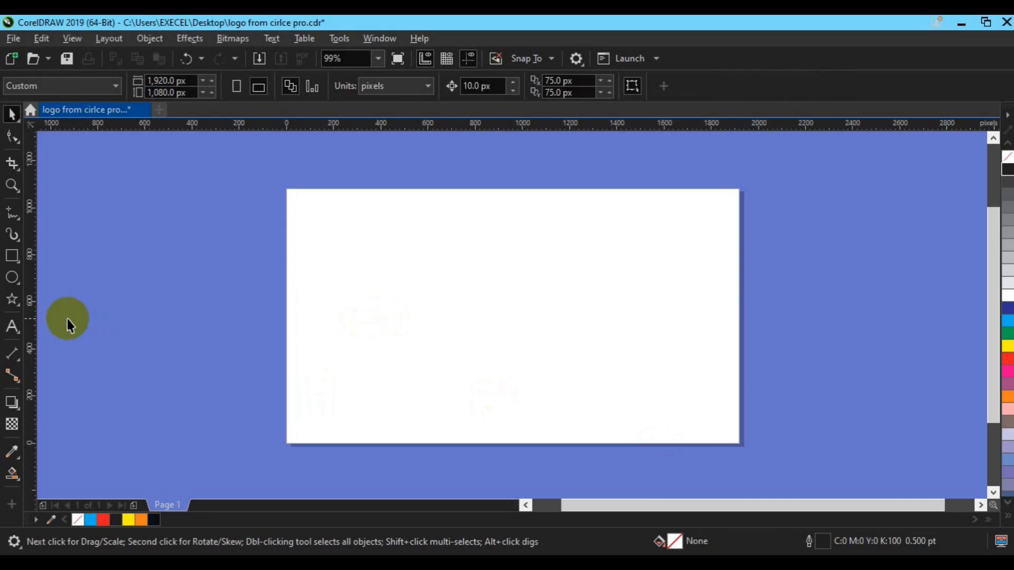
Add the artistic text "MIRROR" in the upper-left area of the page
click(21, 331)
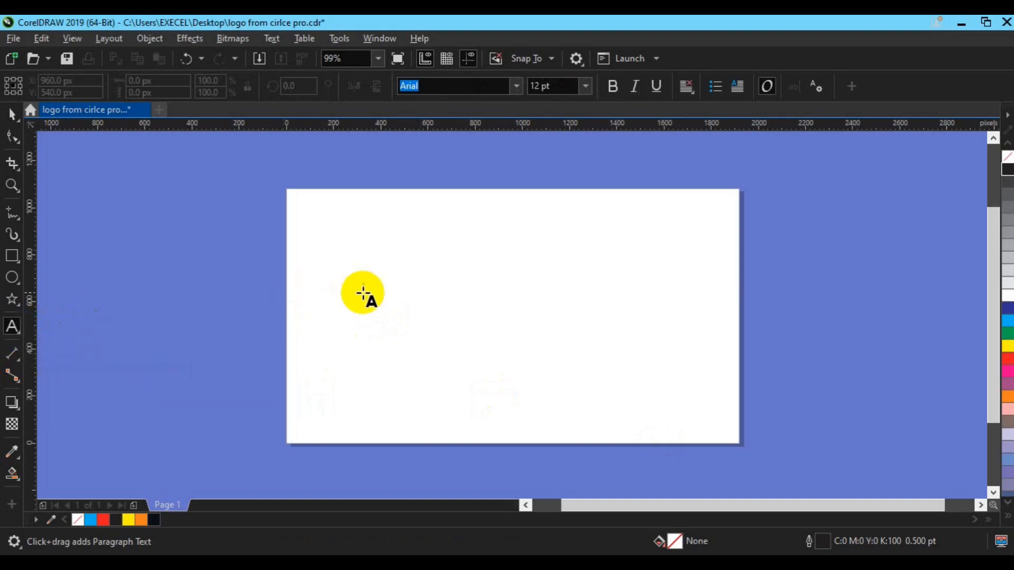
click(370, 292)
text(MIRROR)
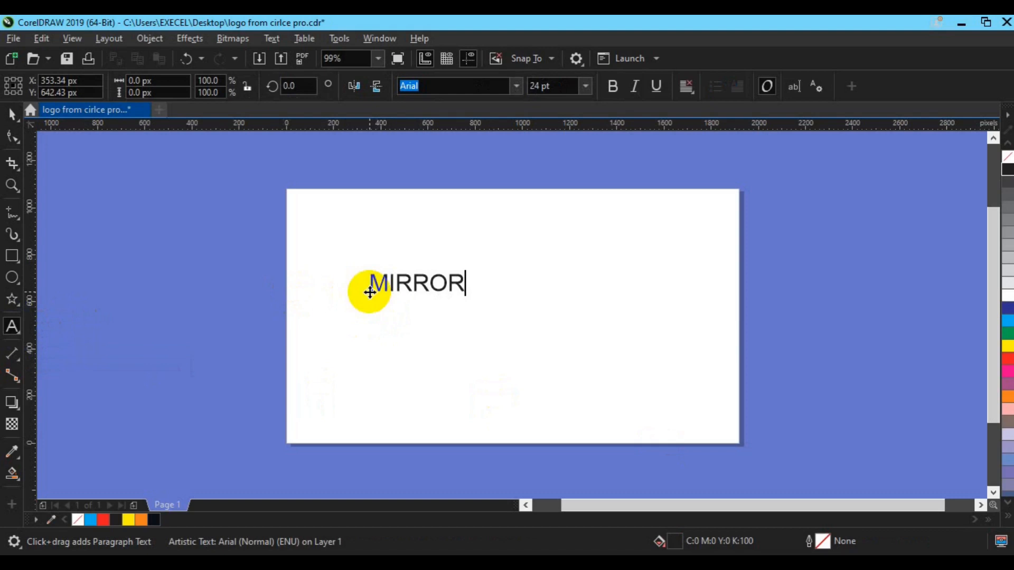
click(11, 114)
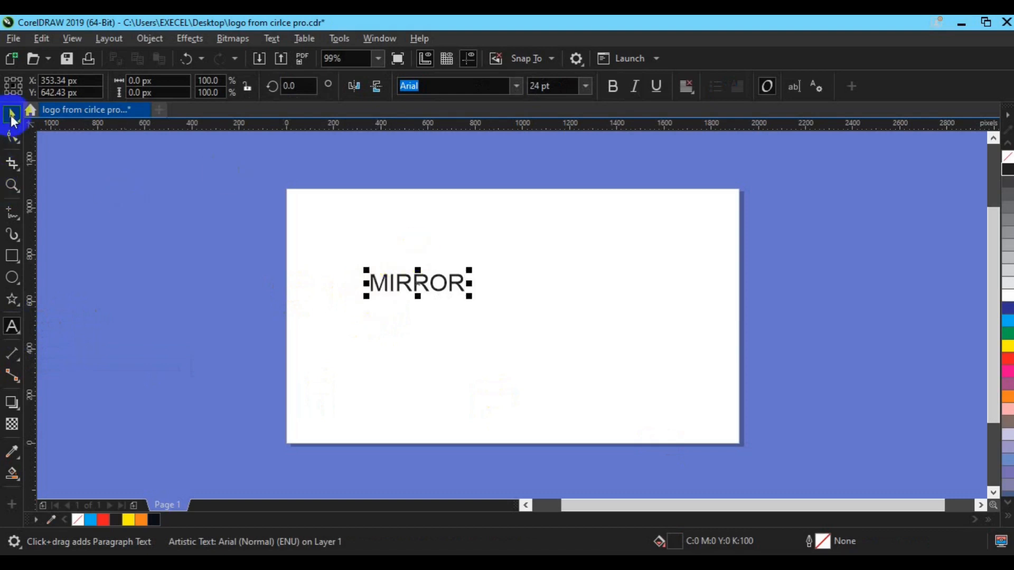
Copy the MIRROR text and paste a duplicate in place over the original
click(413, 291)
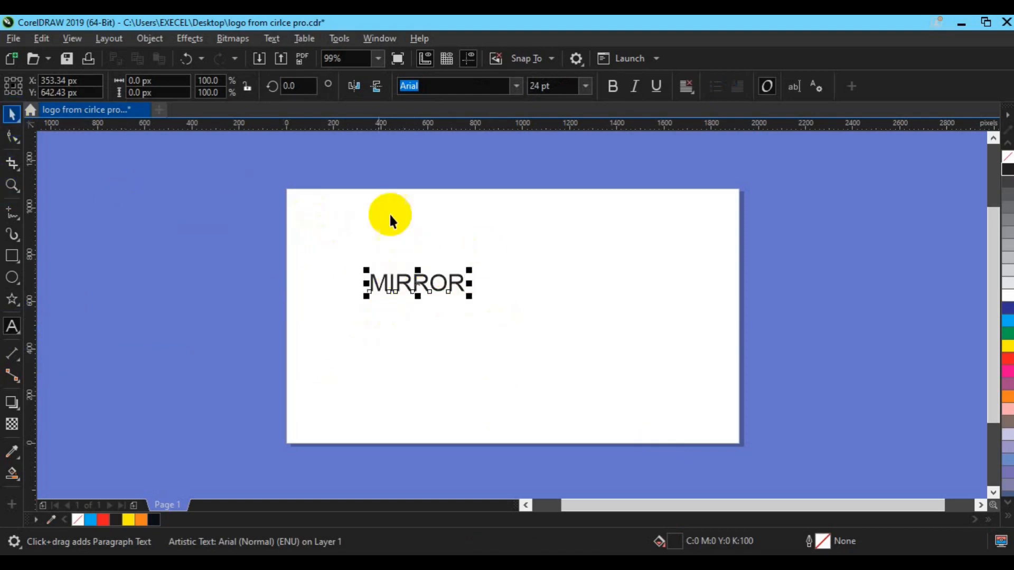
drag(416, 274, 423, 294)
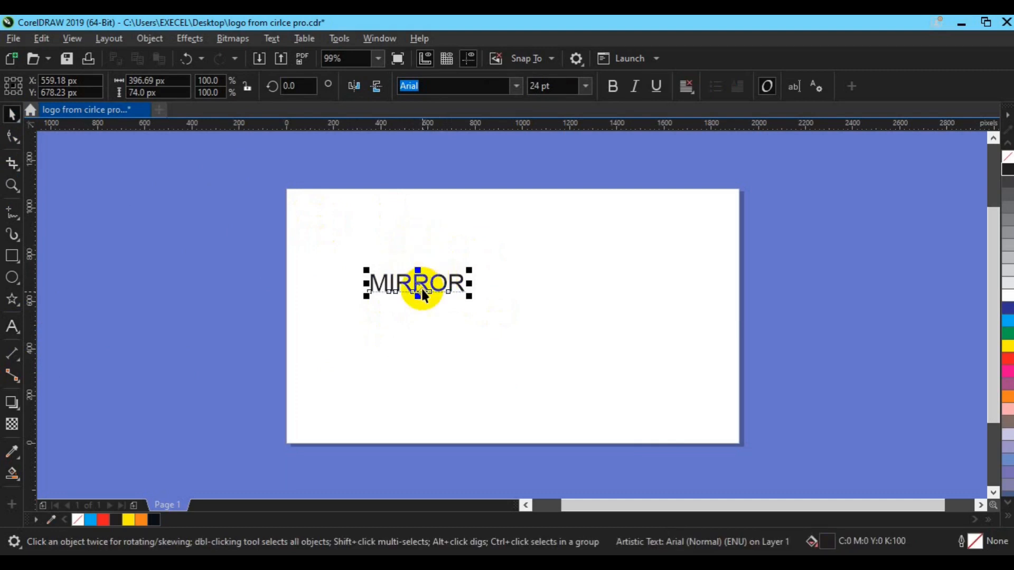
click(42, 39)
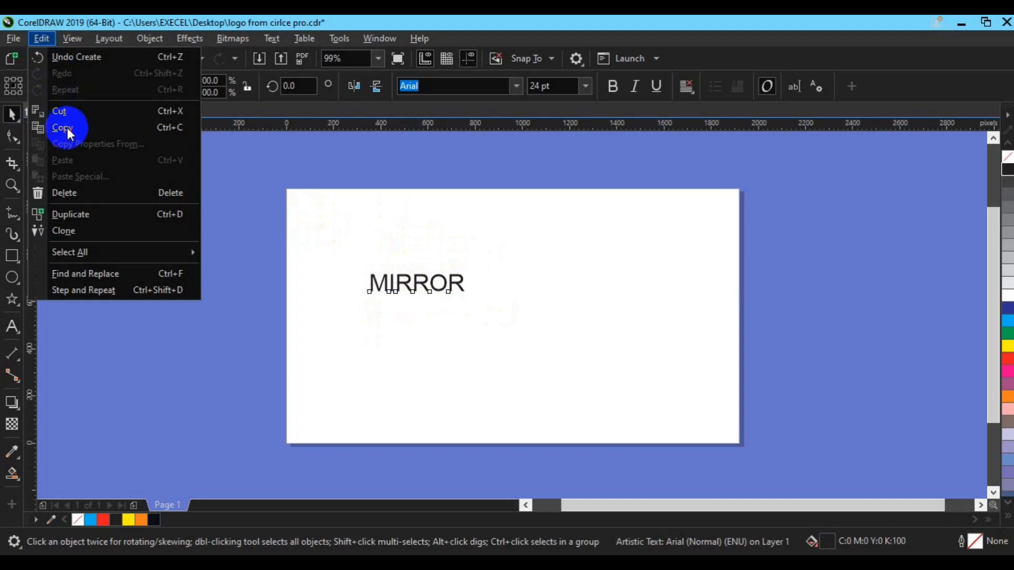
click(68, 130)
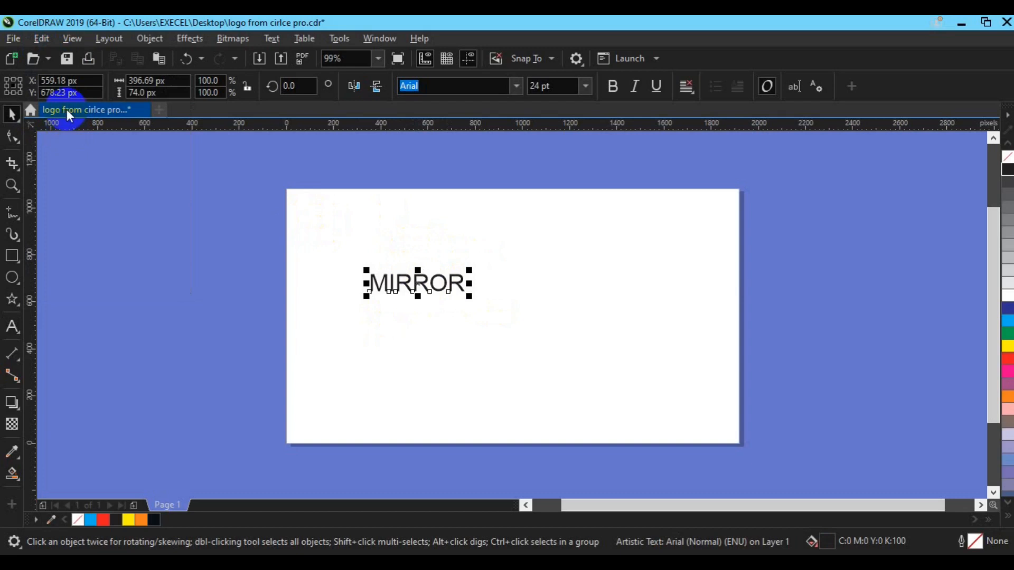
click(41, 40)
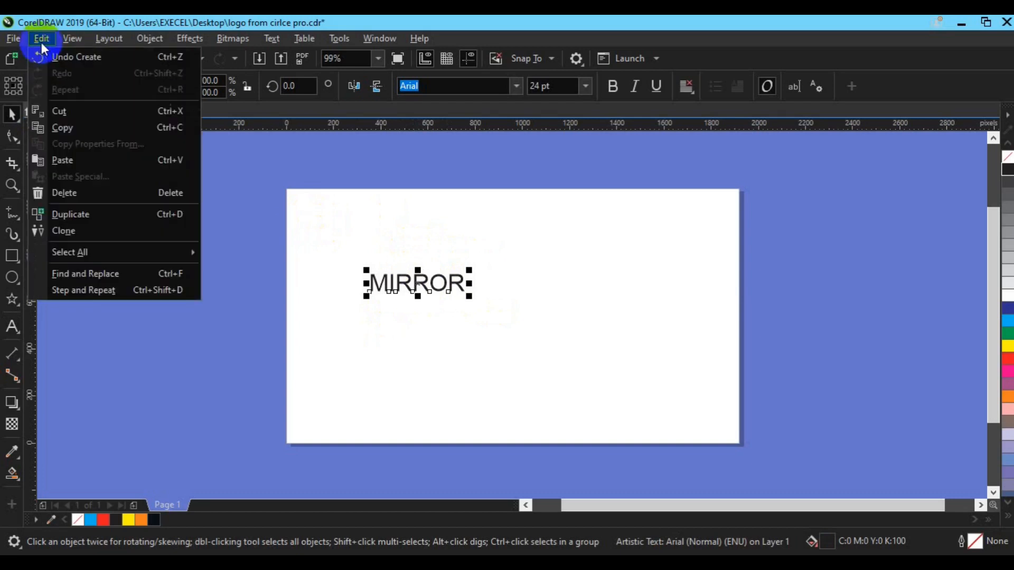
click(82, 160)
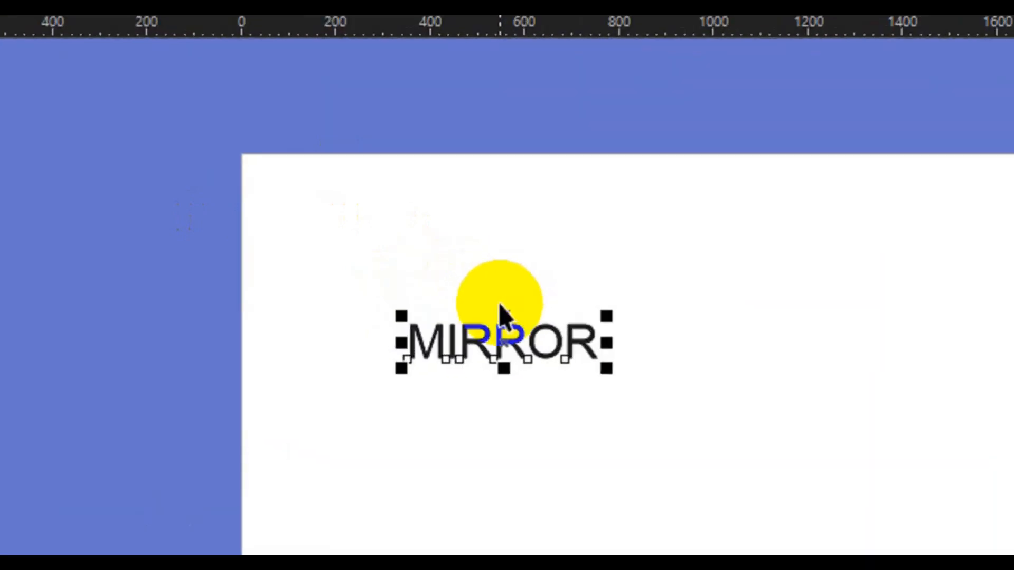
drag(502, 315, 503, 390)
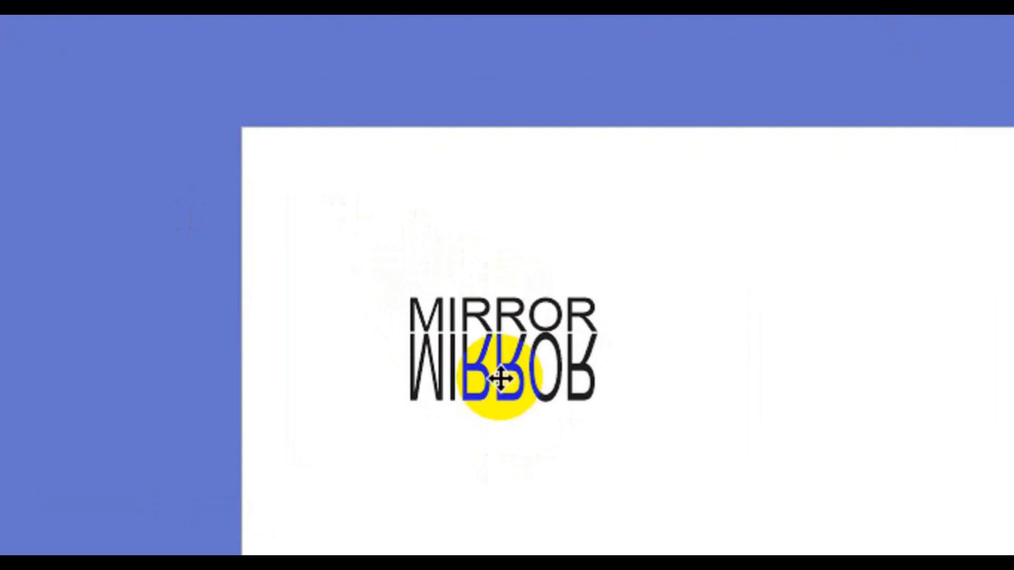
click(501, 379)
key(ctrl+z)
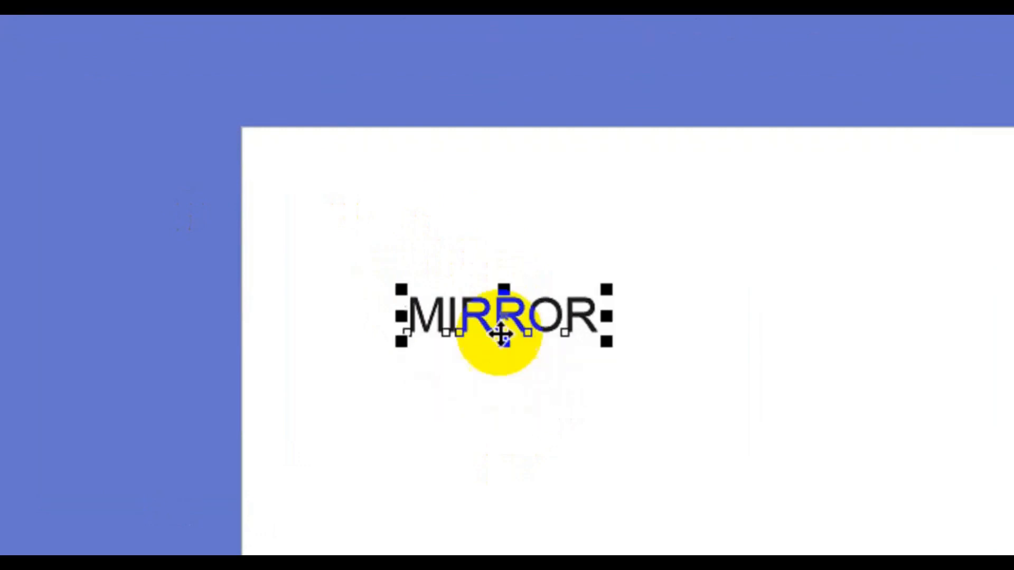
Flip the duplicate MIRROR text vertically to sit directly below the original at the same size, and fill it with 40% black
drag(503, 289, 509, 374)
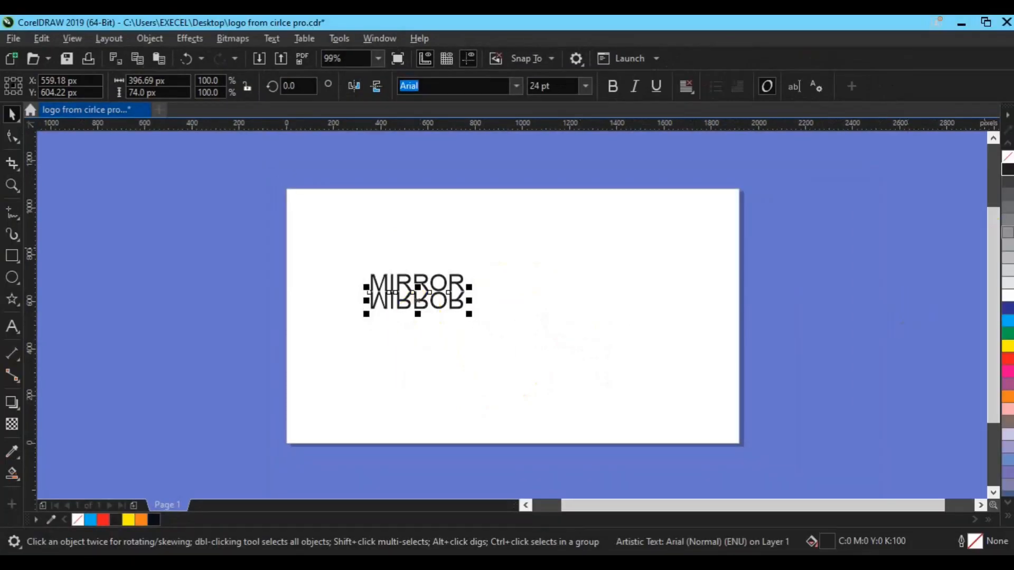
click(1009, 257)
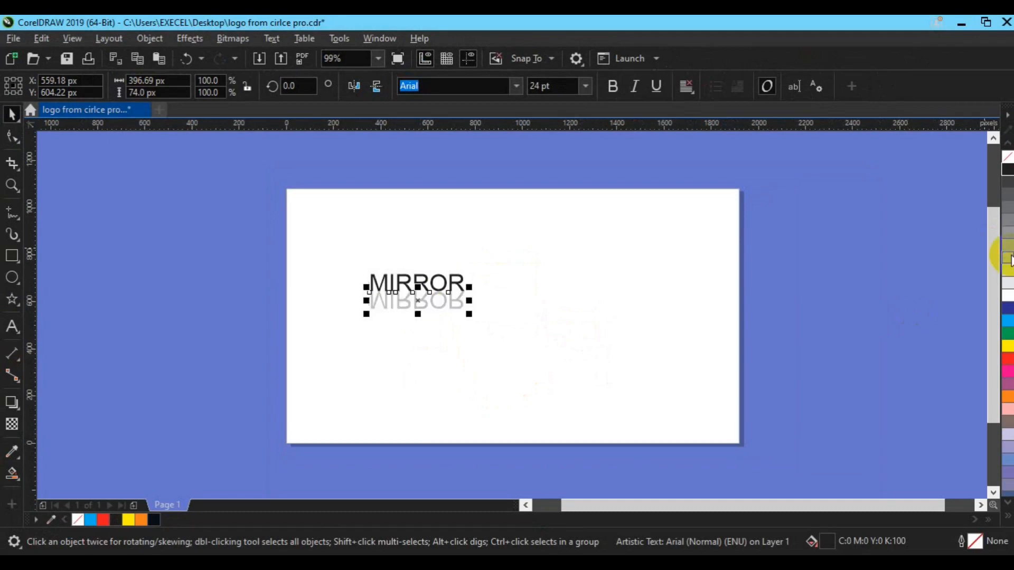
click(1009, 245)
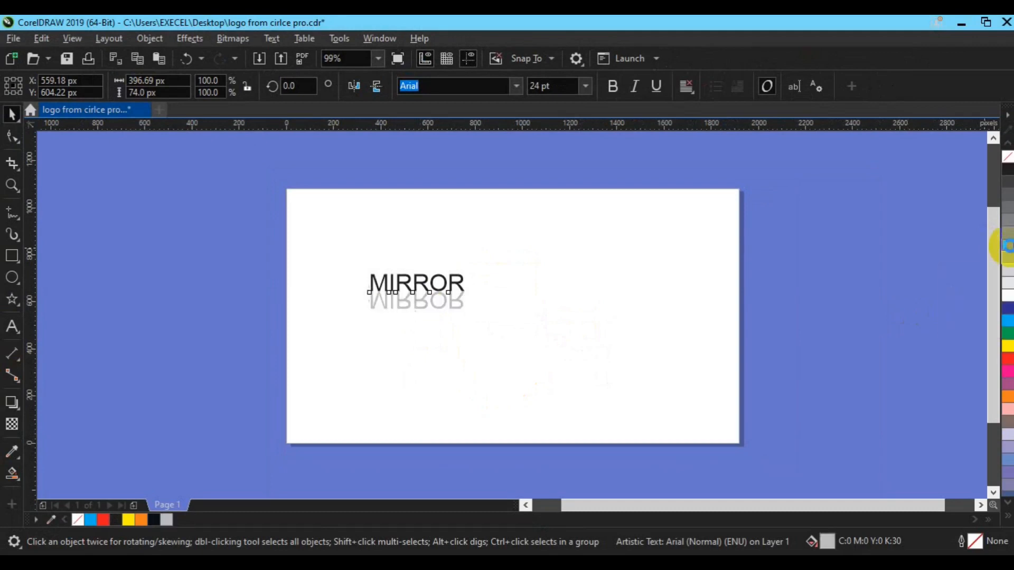
click(833, 307)
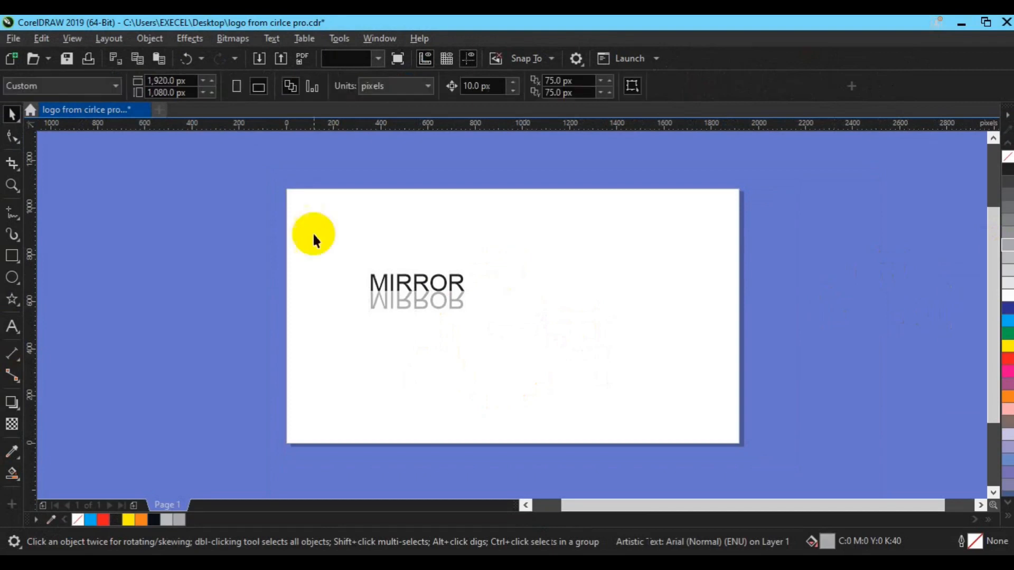
Delete both the MIRROR text and its mirrored reflection from the page
drag(280, 215, 502, 369)
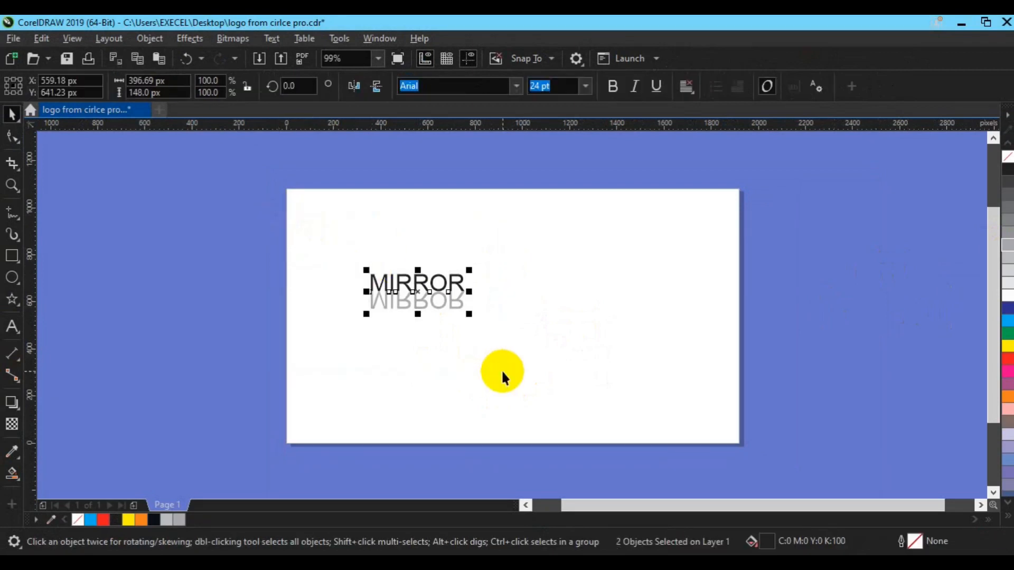
key(Delete)
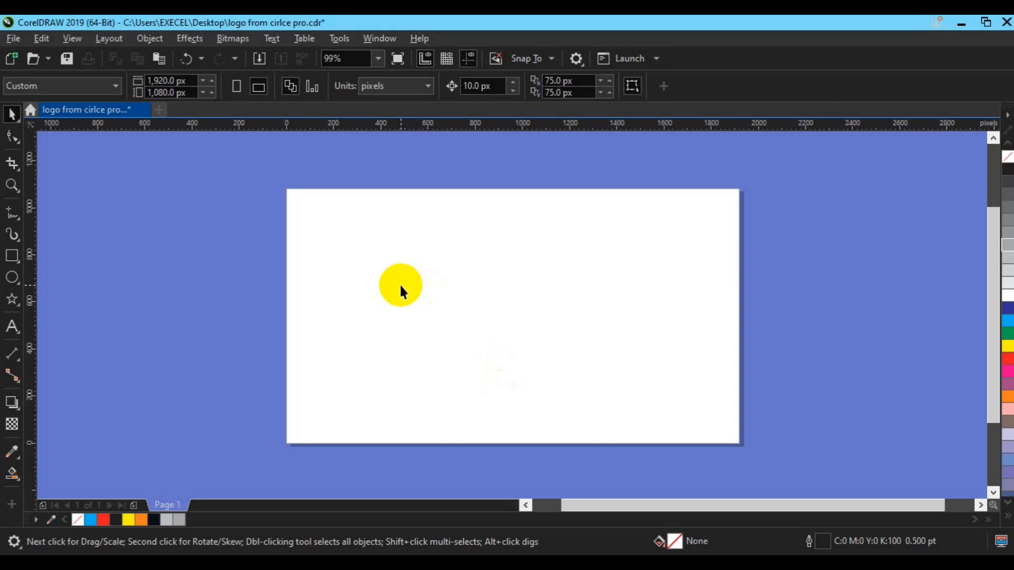
Add a page-sized 1,920 × 1,080 px rectangle and fill it with dark blue C:100 M:100 Y:0 K:0
click(20, 254)
double_click(11, 257)
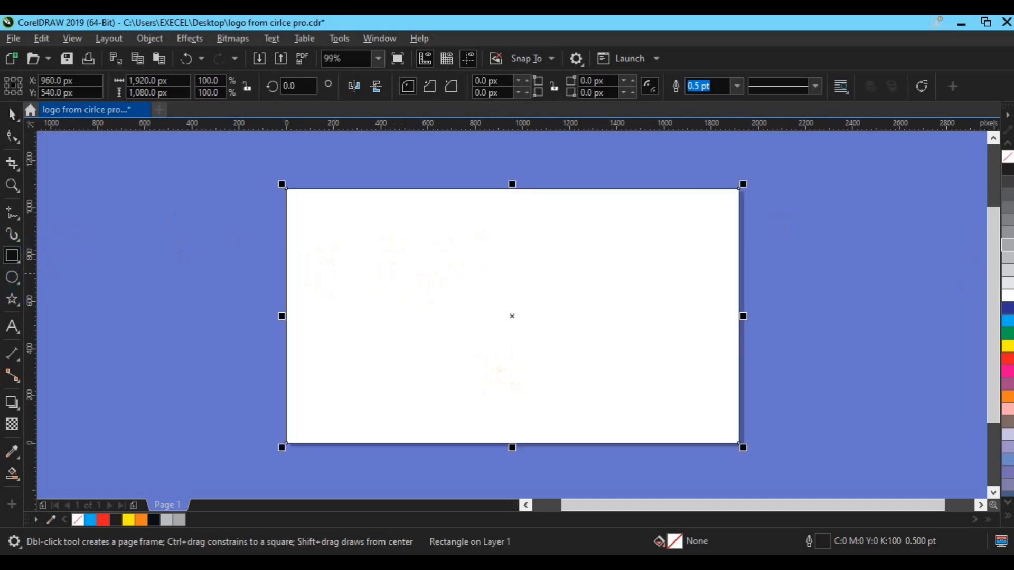
click(1009, 309)
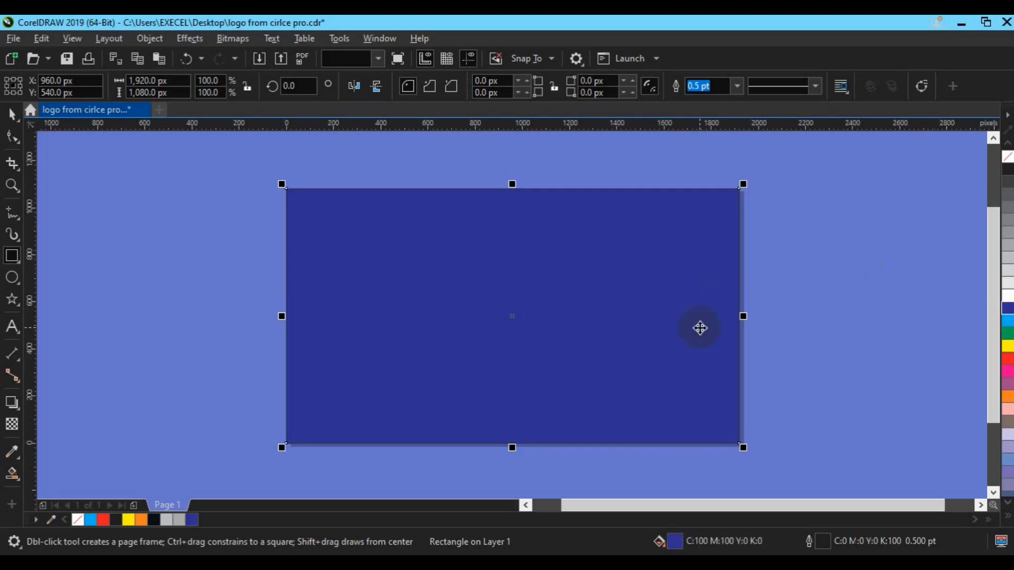
key(space)
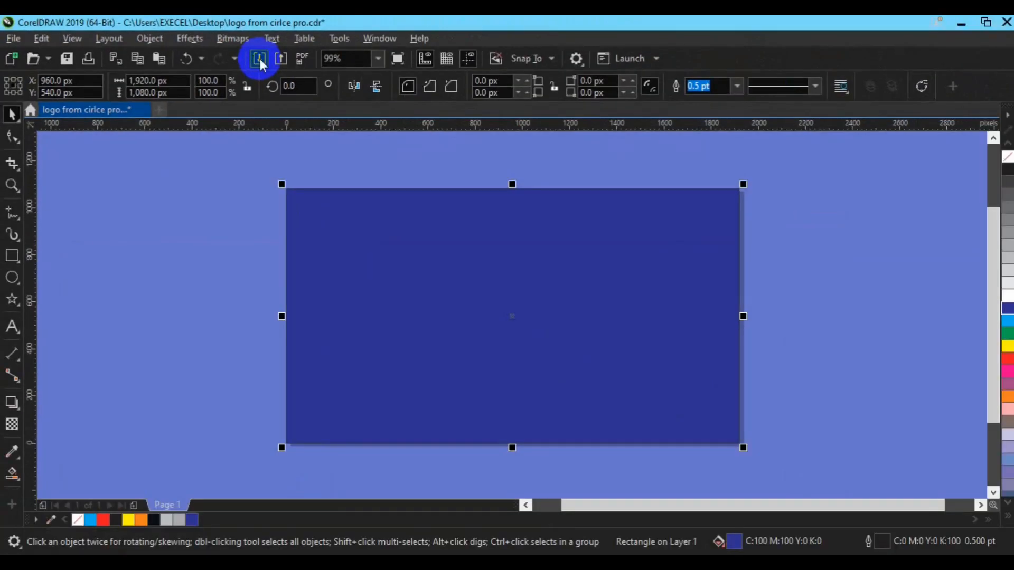
click(260, 59)
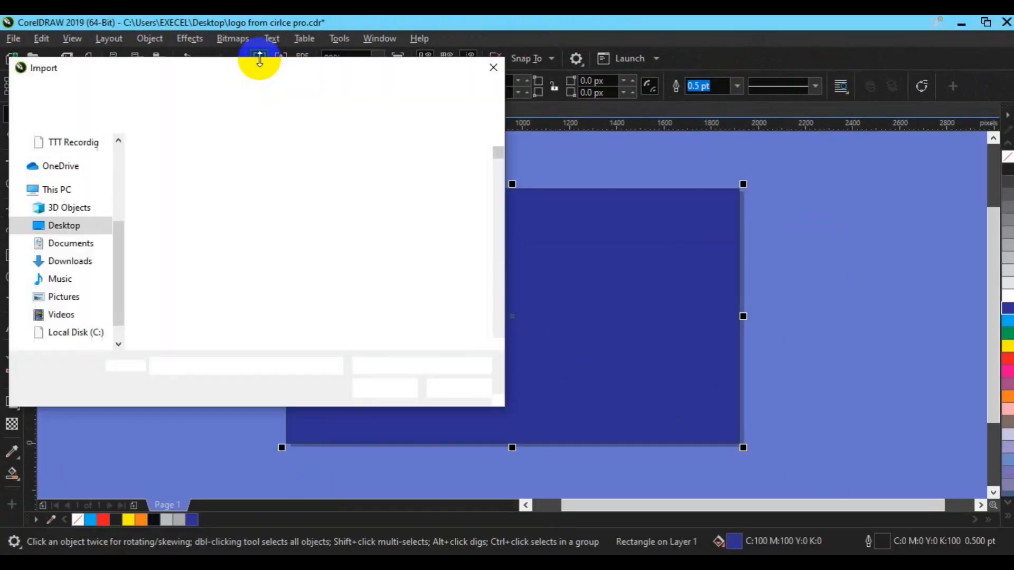
scroll(499, 280, down, 3)
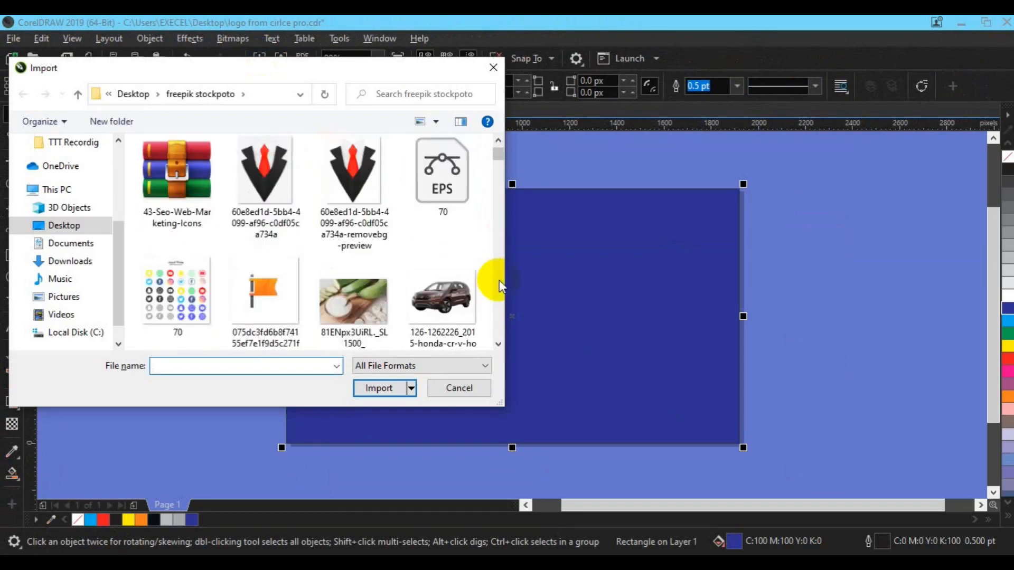
scroll(499, 280, down, 2)
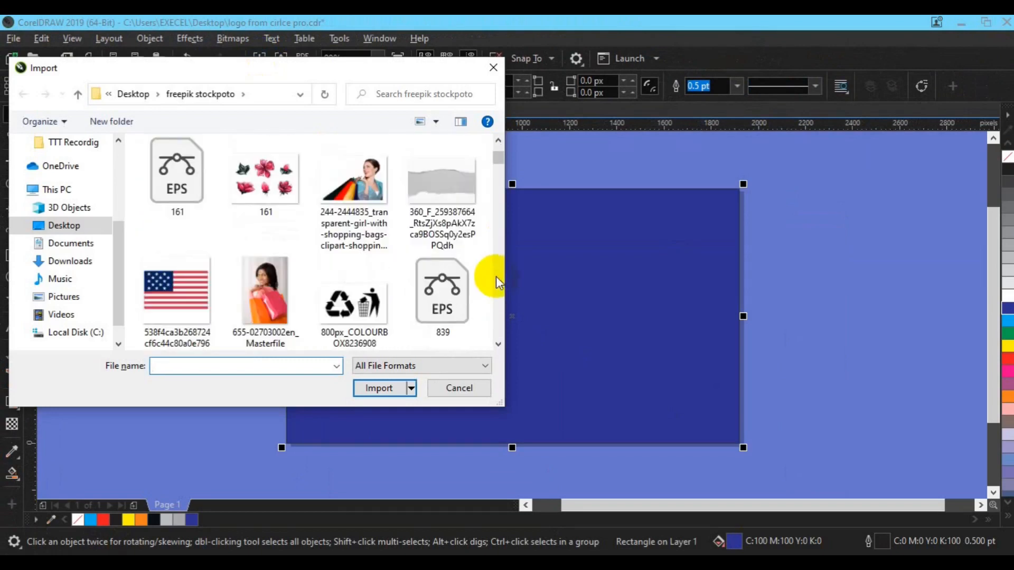
click(352, 218)
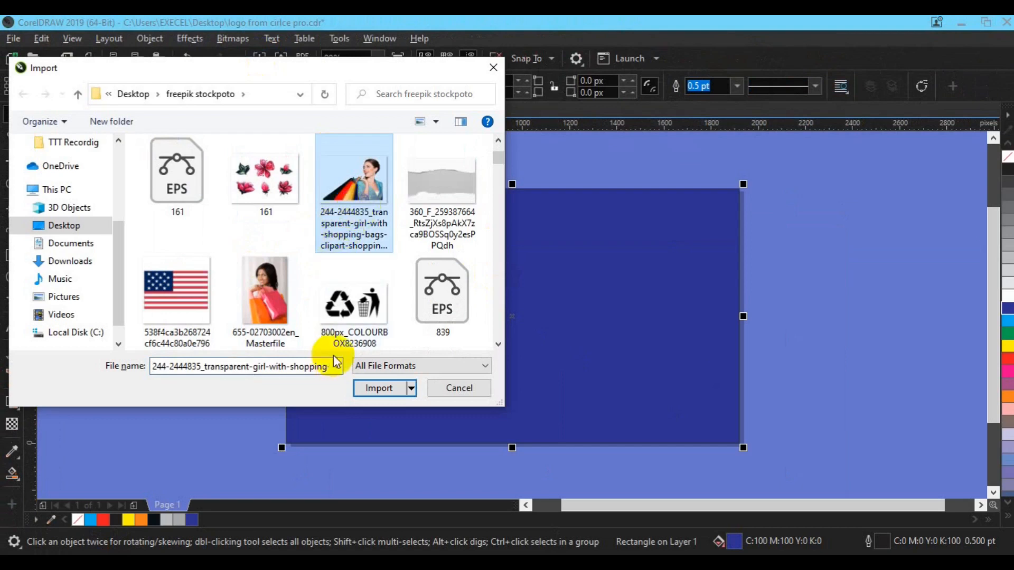
click(364, 388)
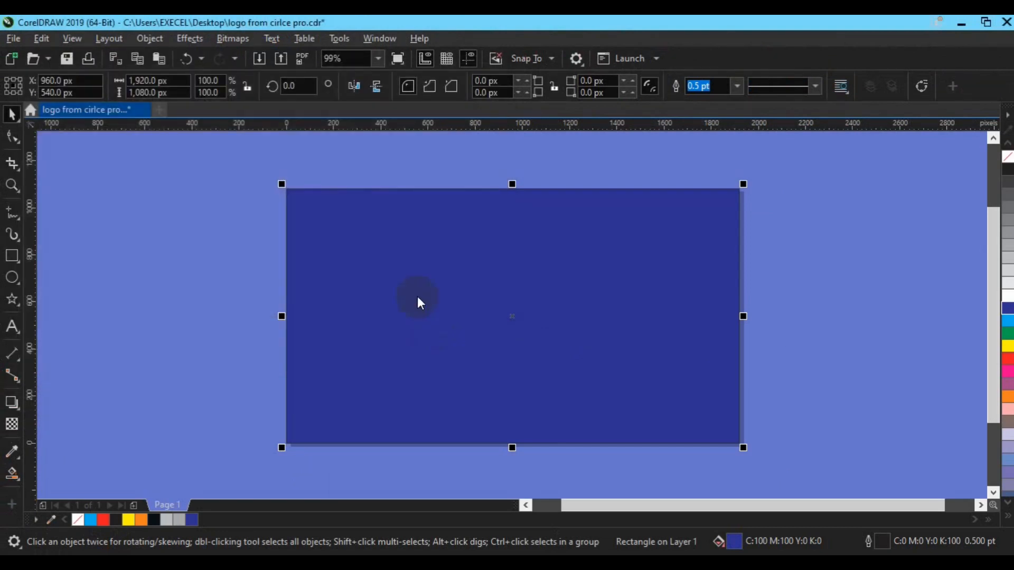
drag(403, 222, 765, 402)
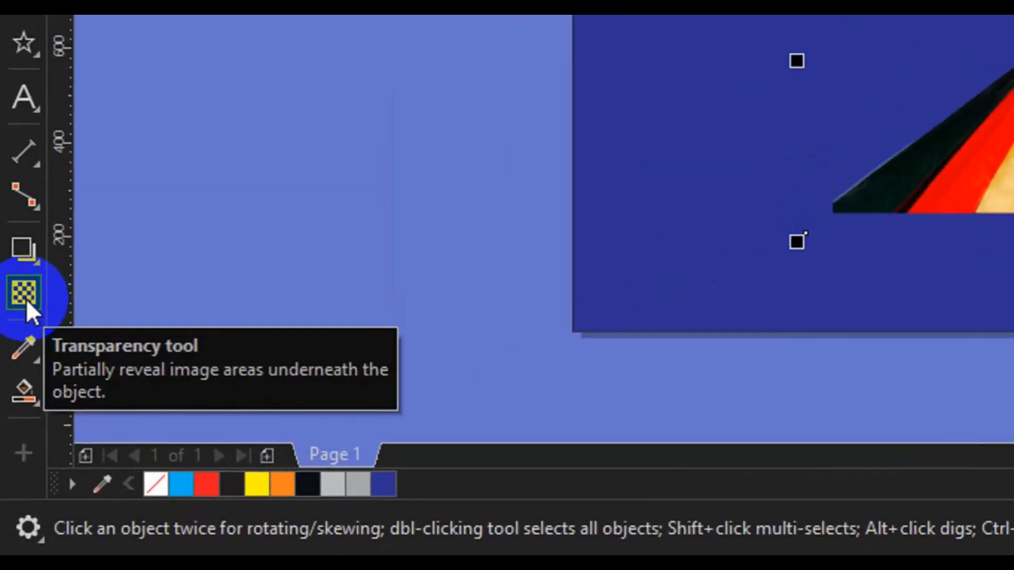
Apply a fountain transparency to the woman image at 90°, opaque at the top and fading out at its lower edge
click(13, 426)
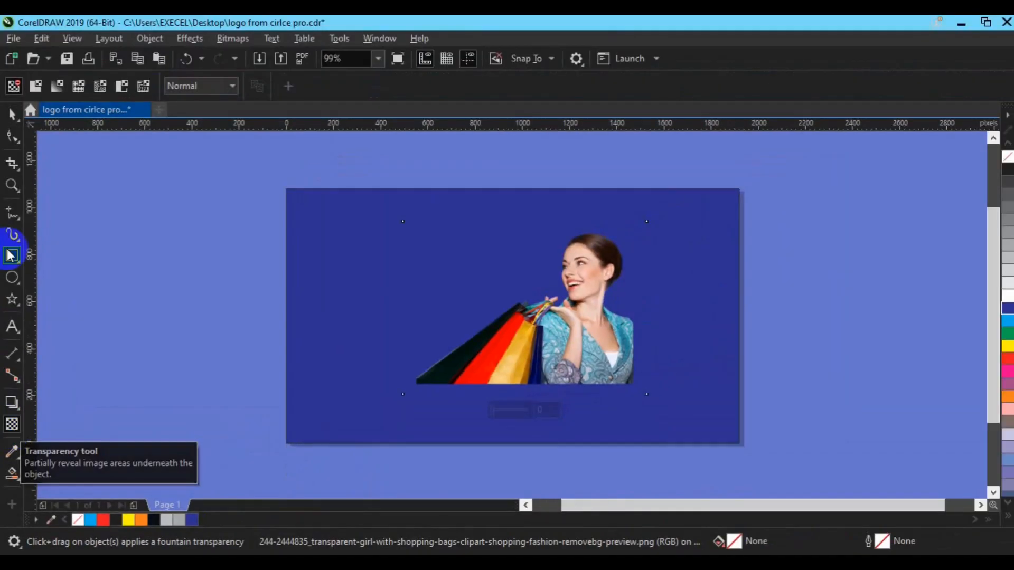
click(56, 93)
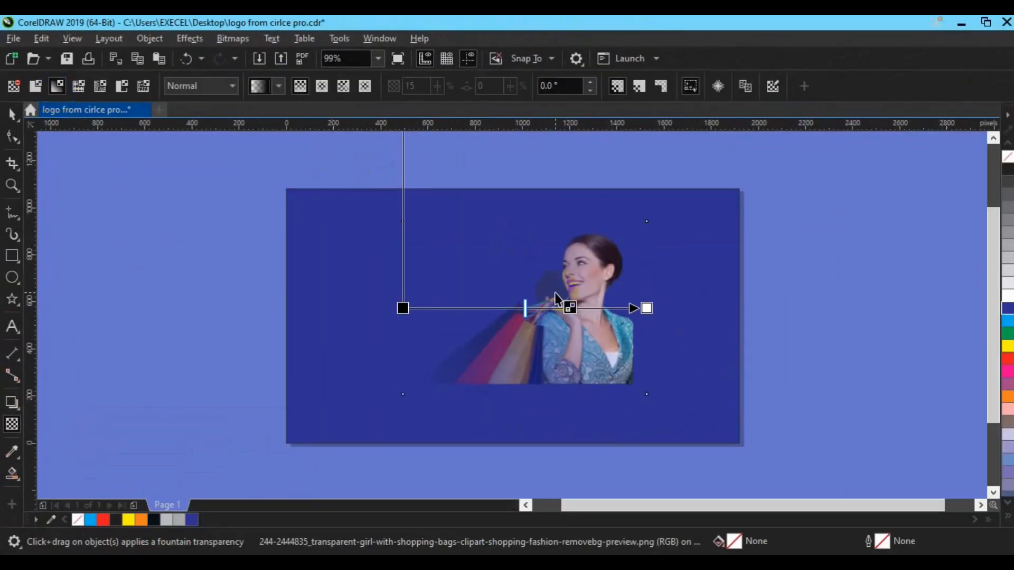
drag(556, 297, 561, 395)
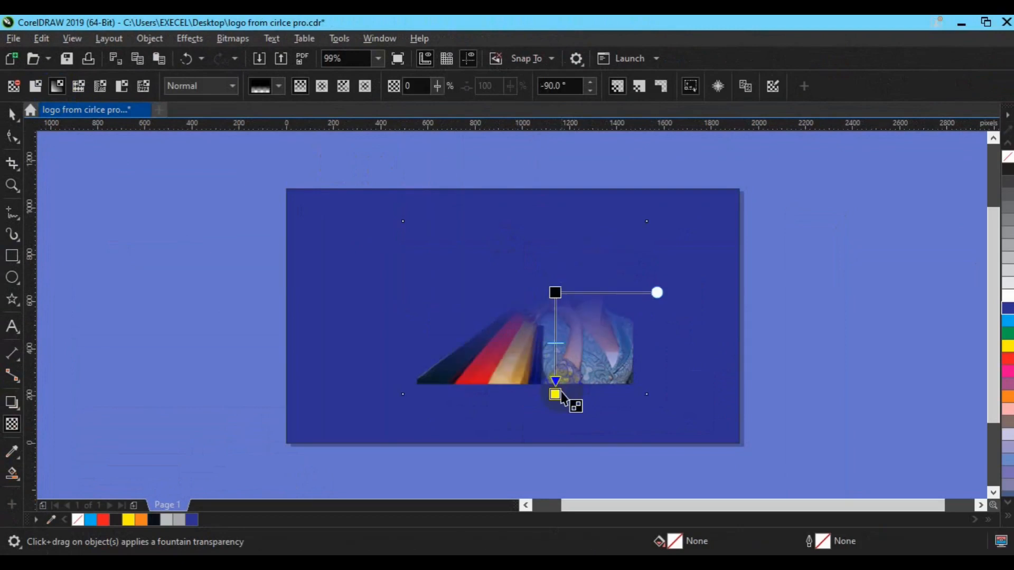
drag(572, 392, 563, 295)
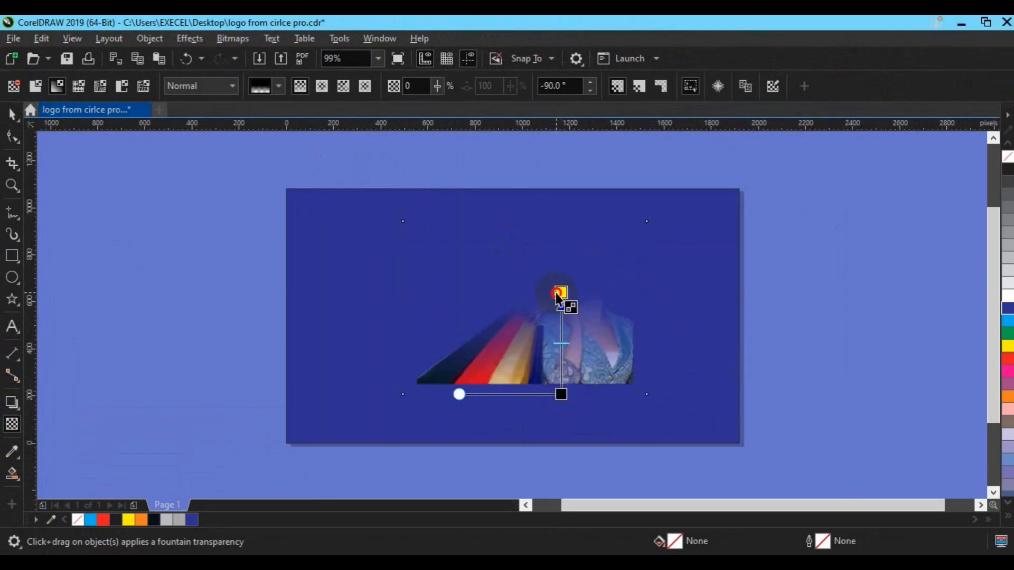
click(562, 393)
drag(564, 392, 563, 385)
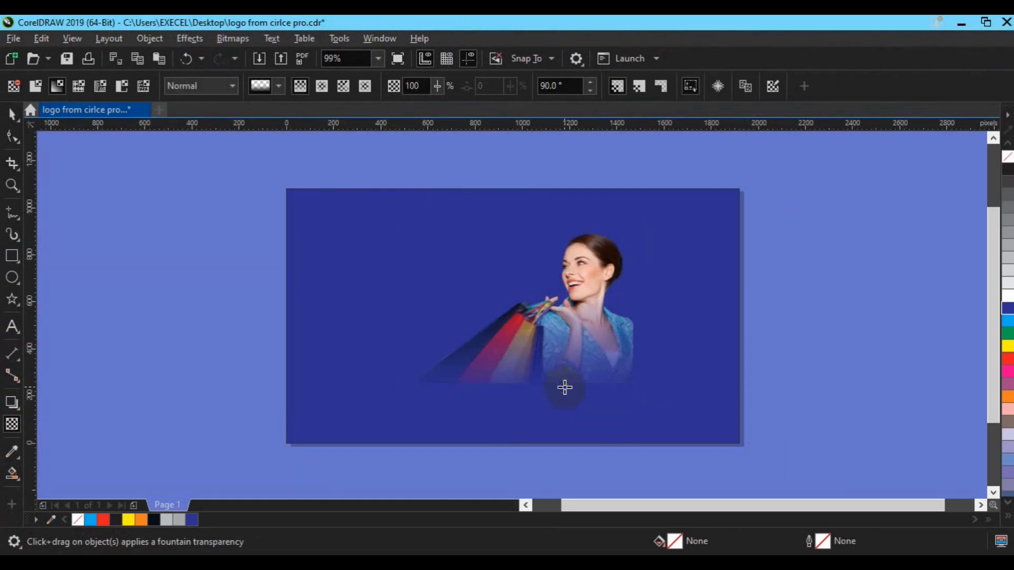
Lower the opaque end of the transparency gradient to chest height to shorten the fade, and deselect the image
drag(561, 293, 561, 318)
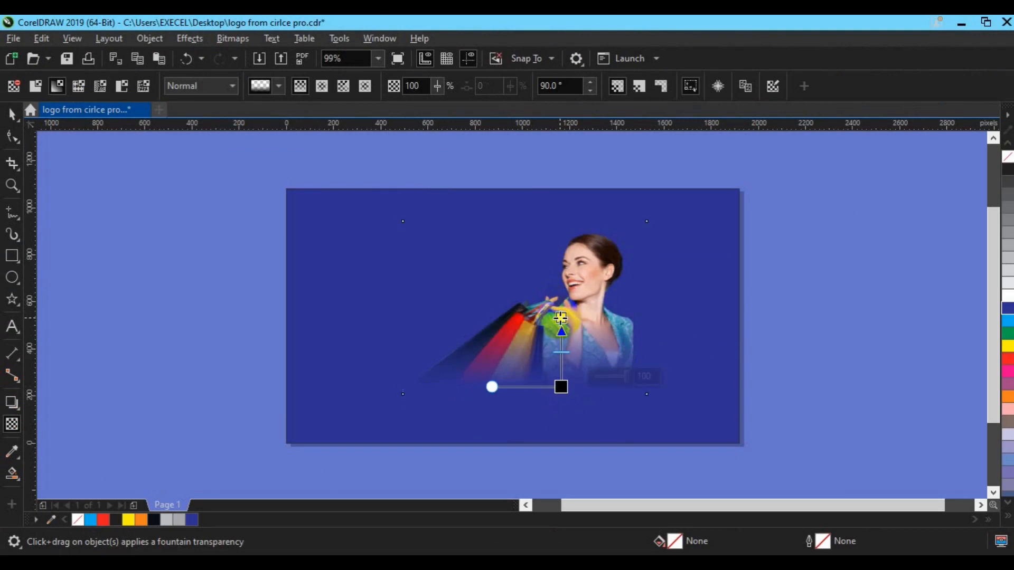
click(558, 385)
key(space)
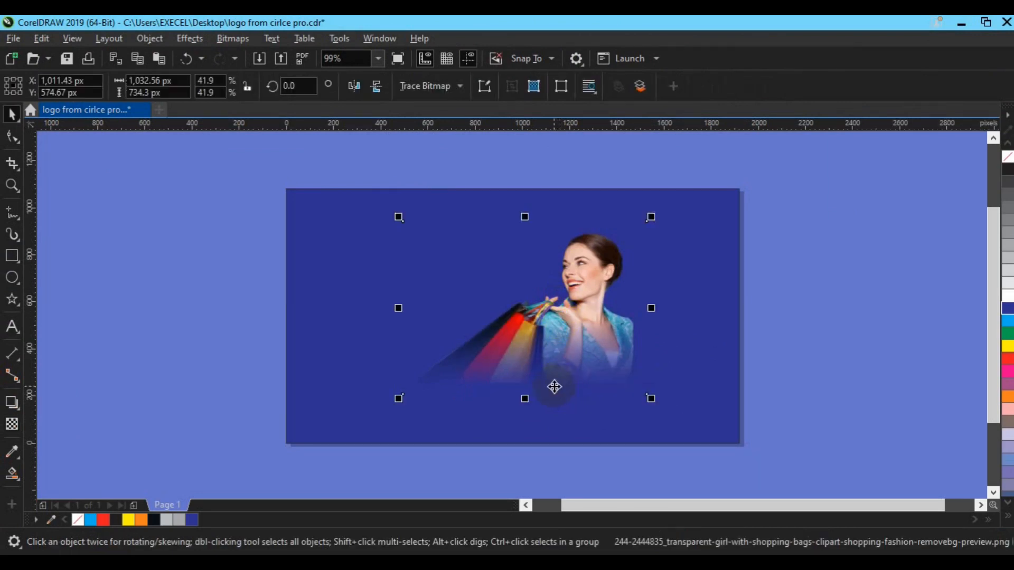
click(872, 359)
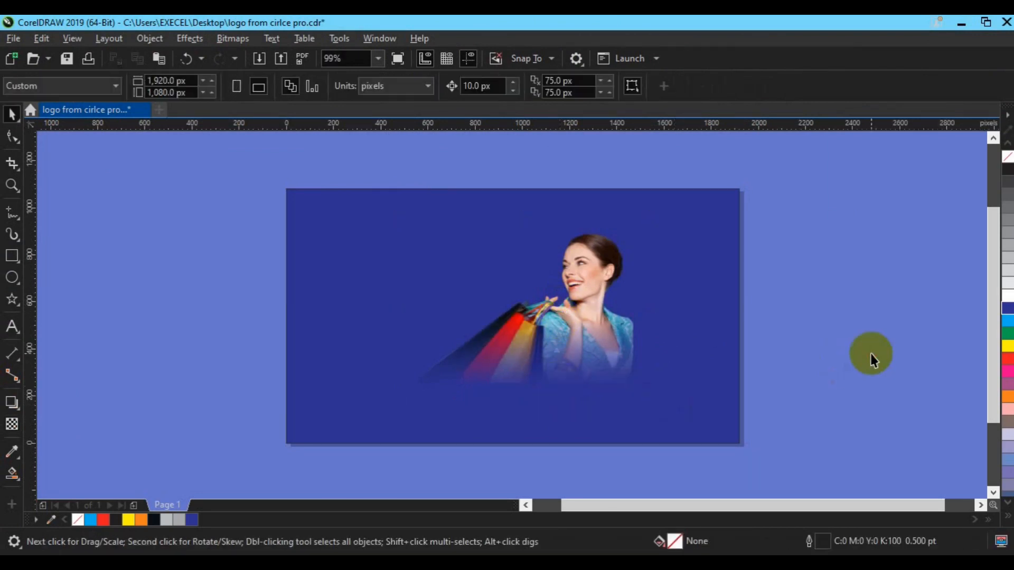